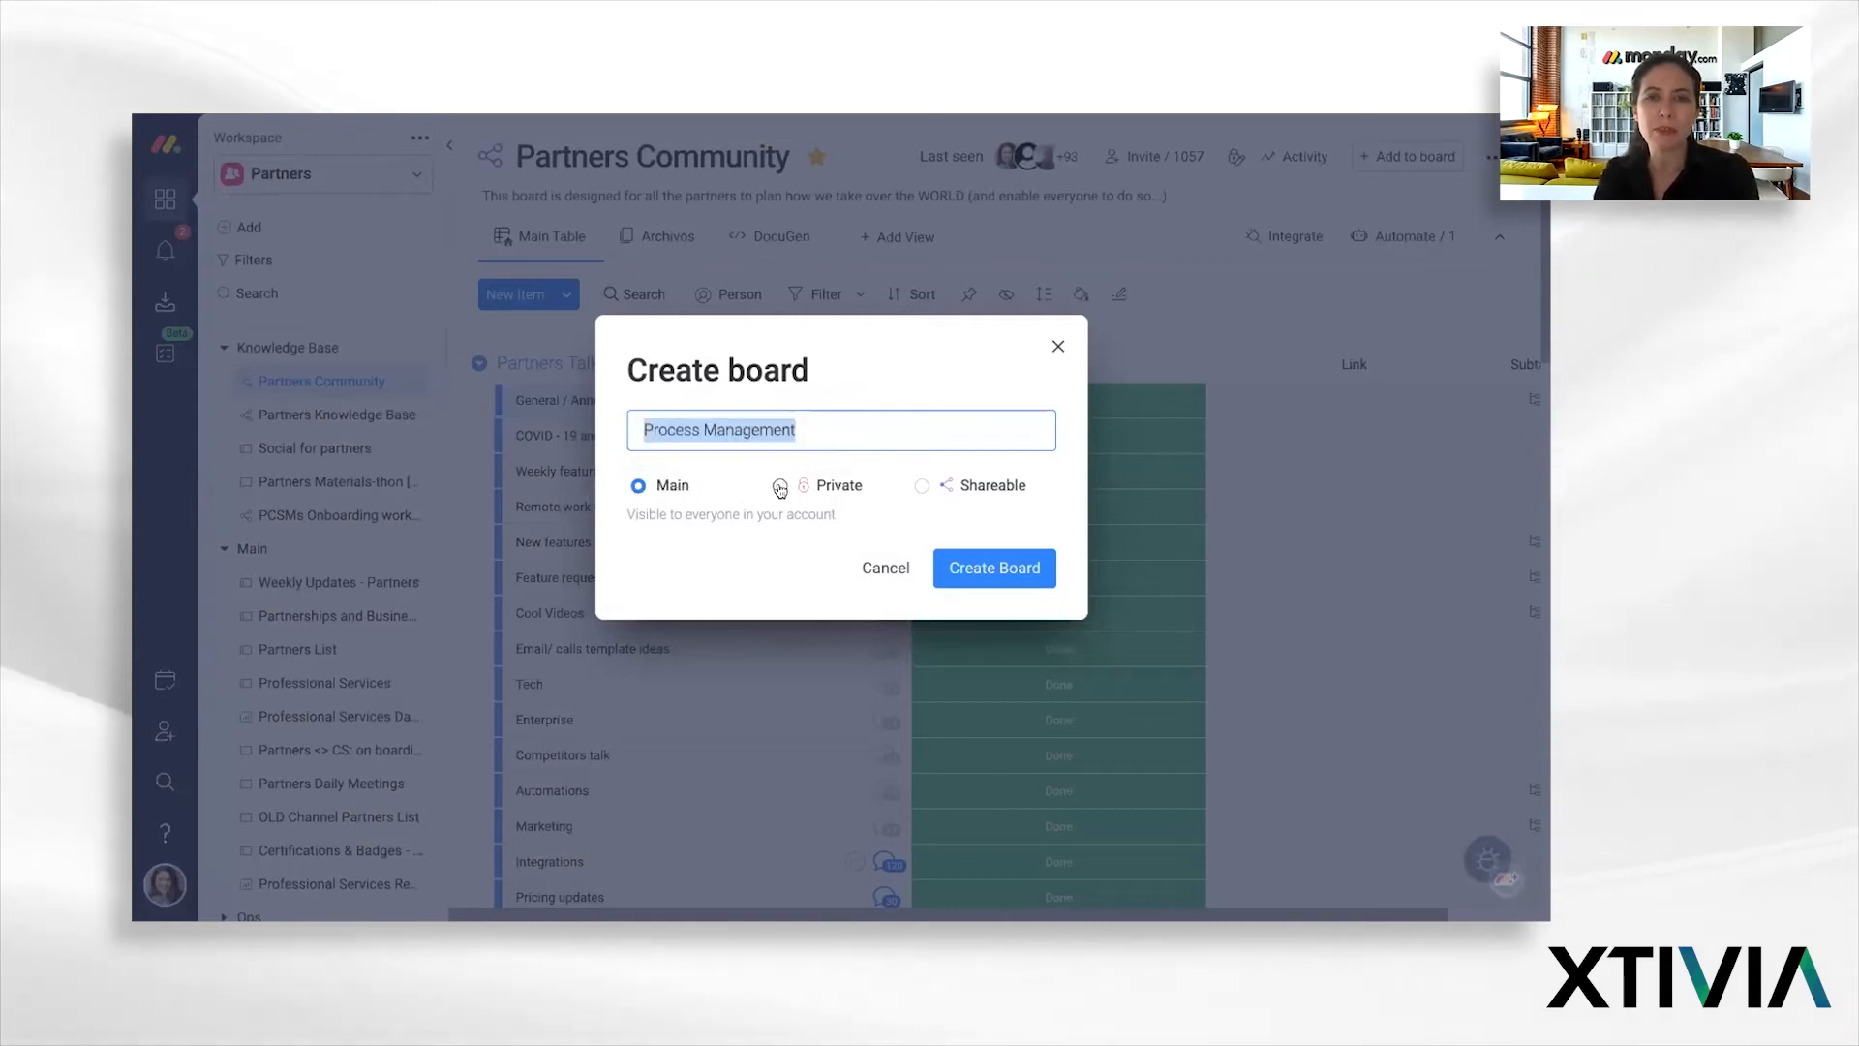
Step: Create the Process Management board as a shareable board and collapse the workspace sidebar
left_click(922, 485)
left_click(987, 571)
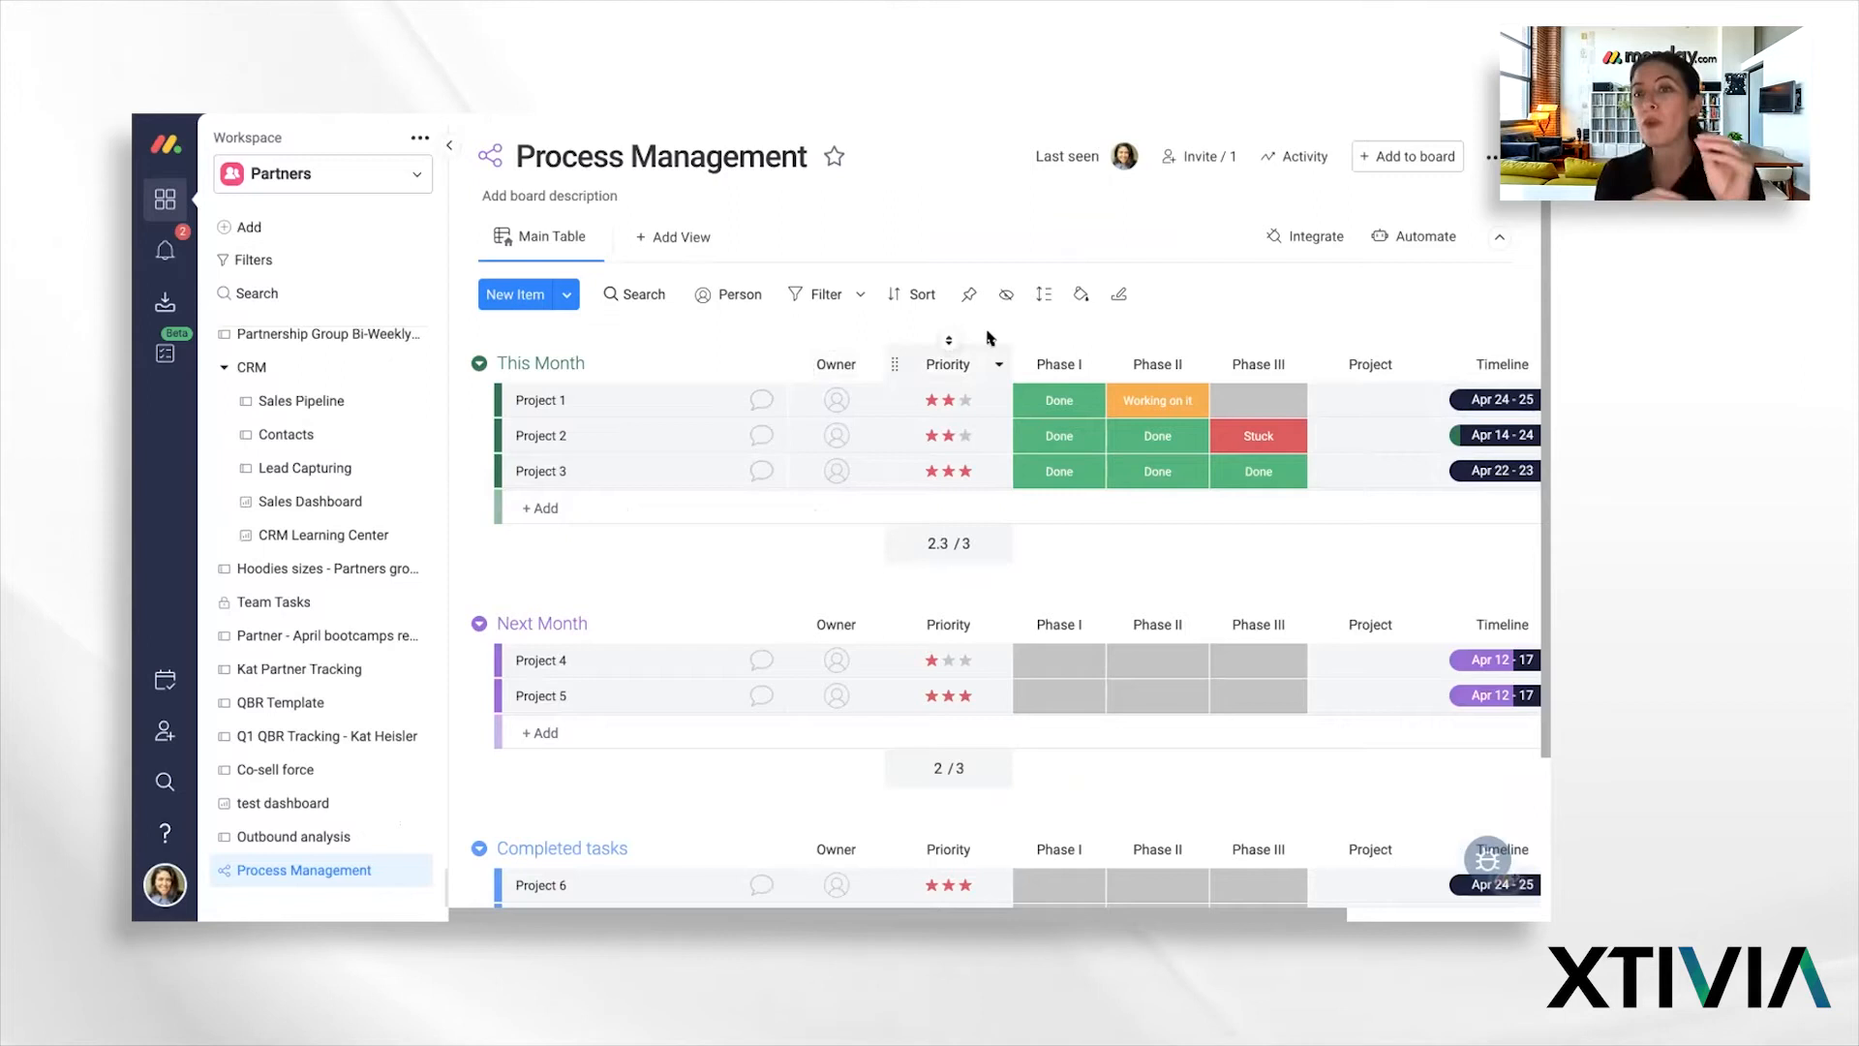
left_click(449, 146)
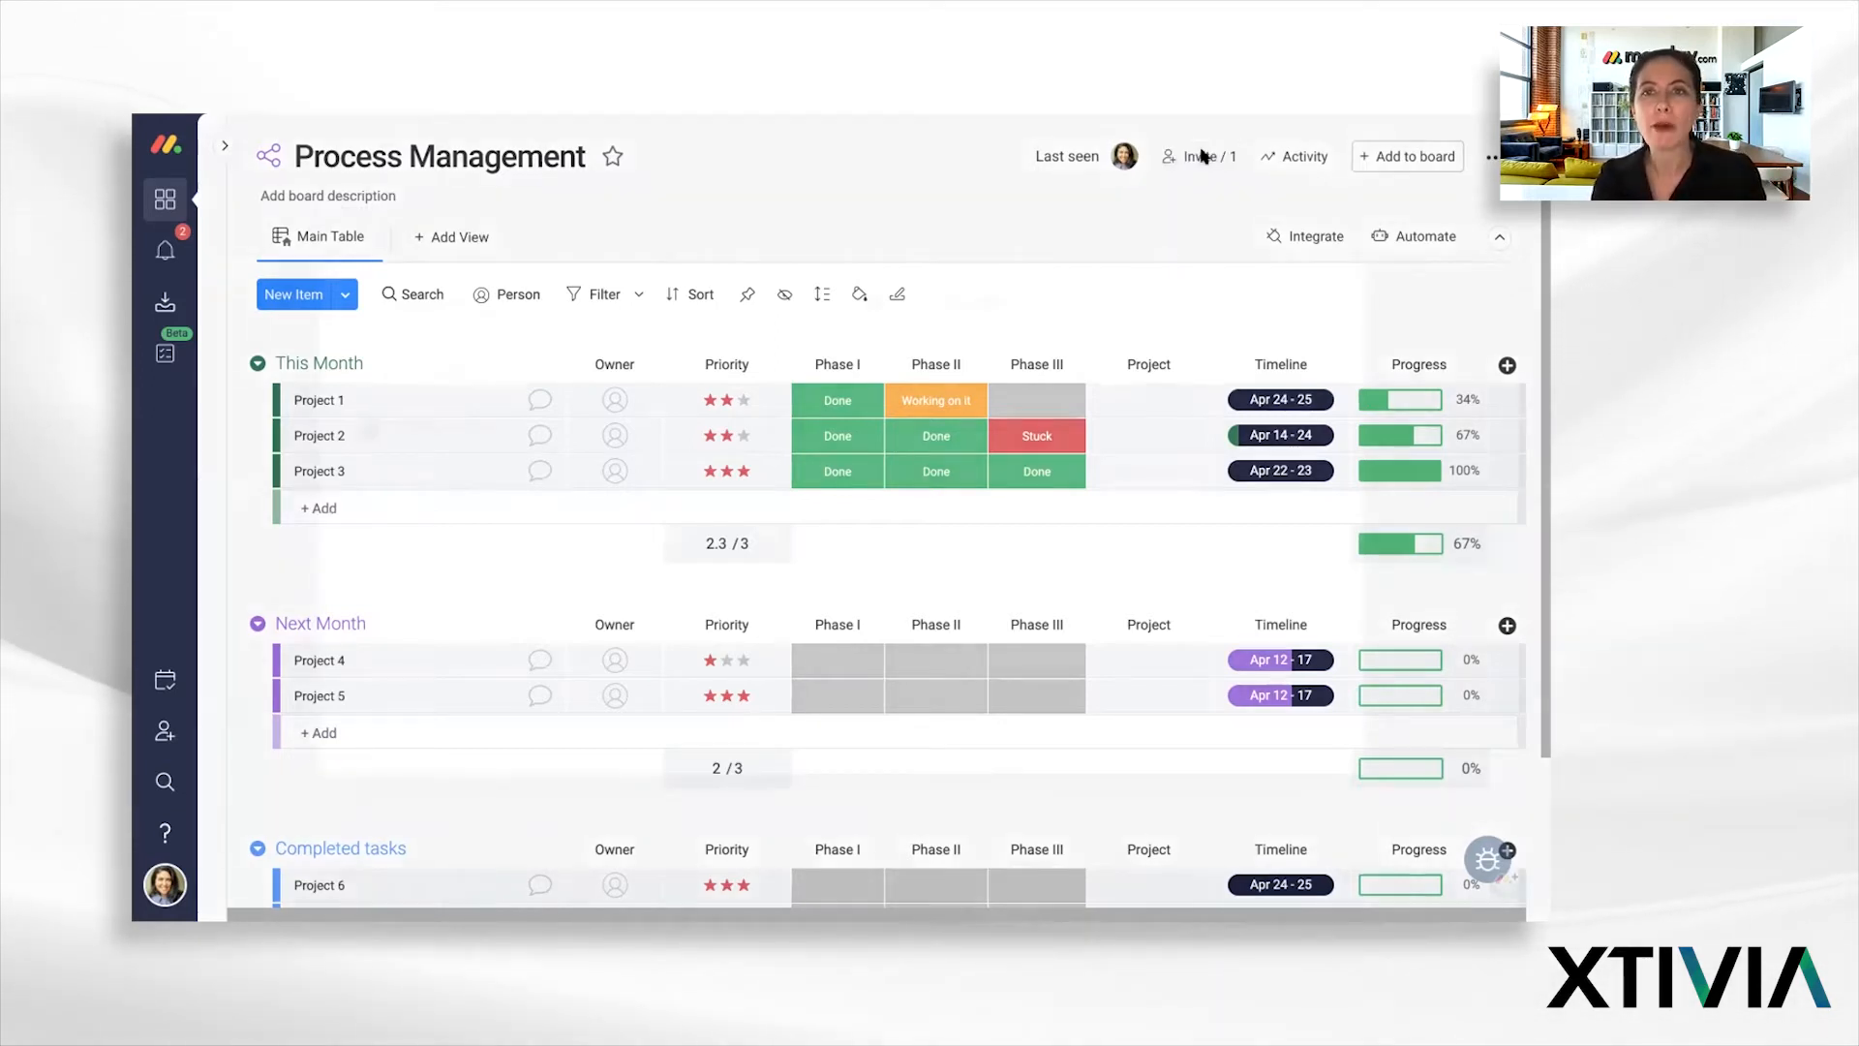
Step: Invite the software certified consultant and the software business development manager to the board as guests
left_click(1201, 156)
left_click(967, 356)
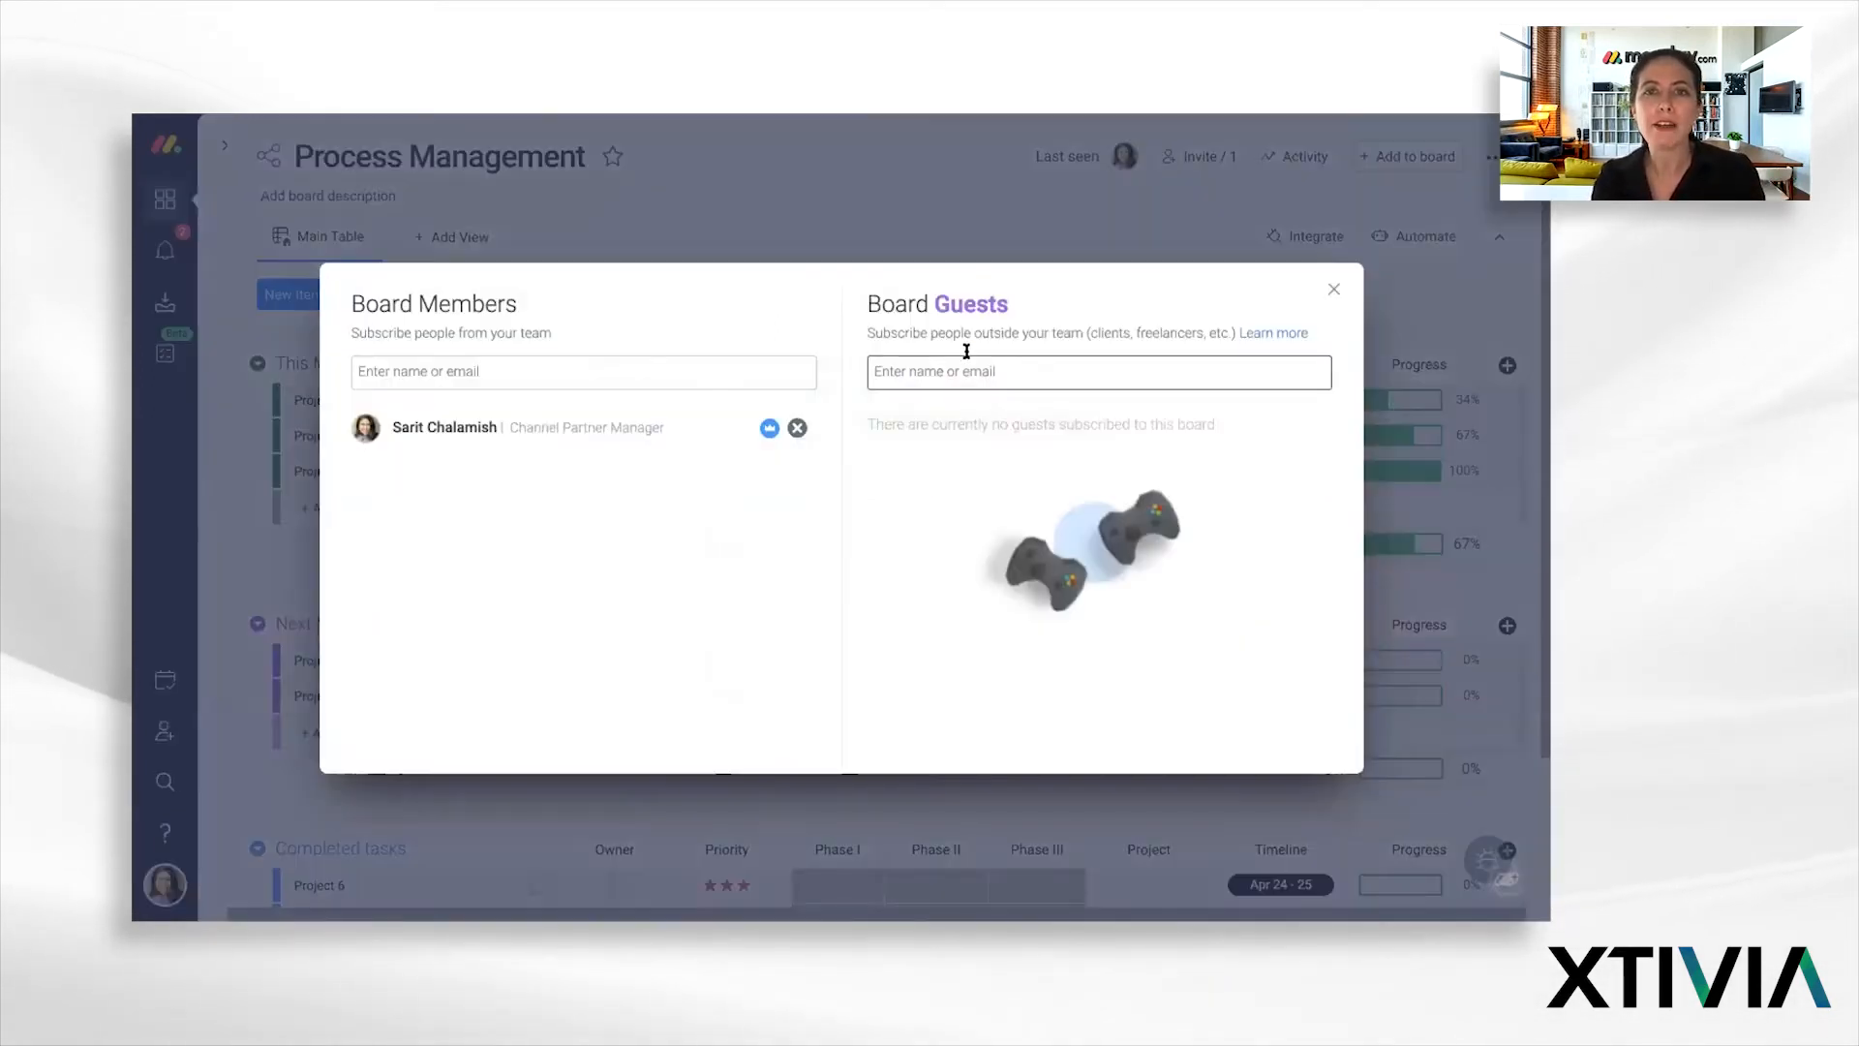
type("debb")
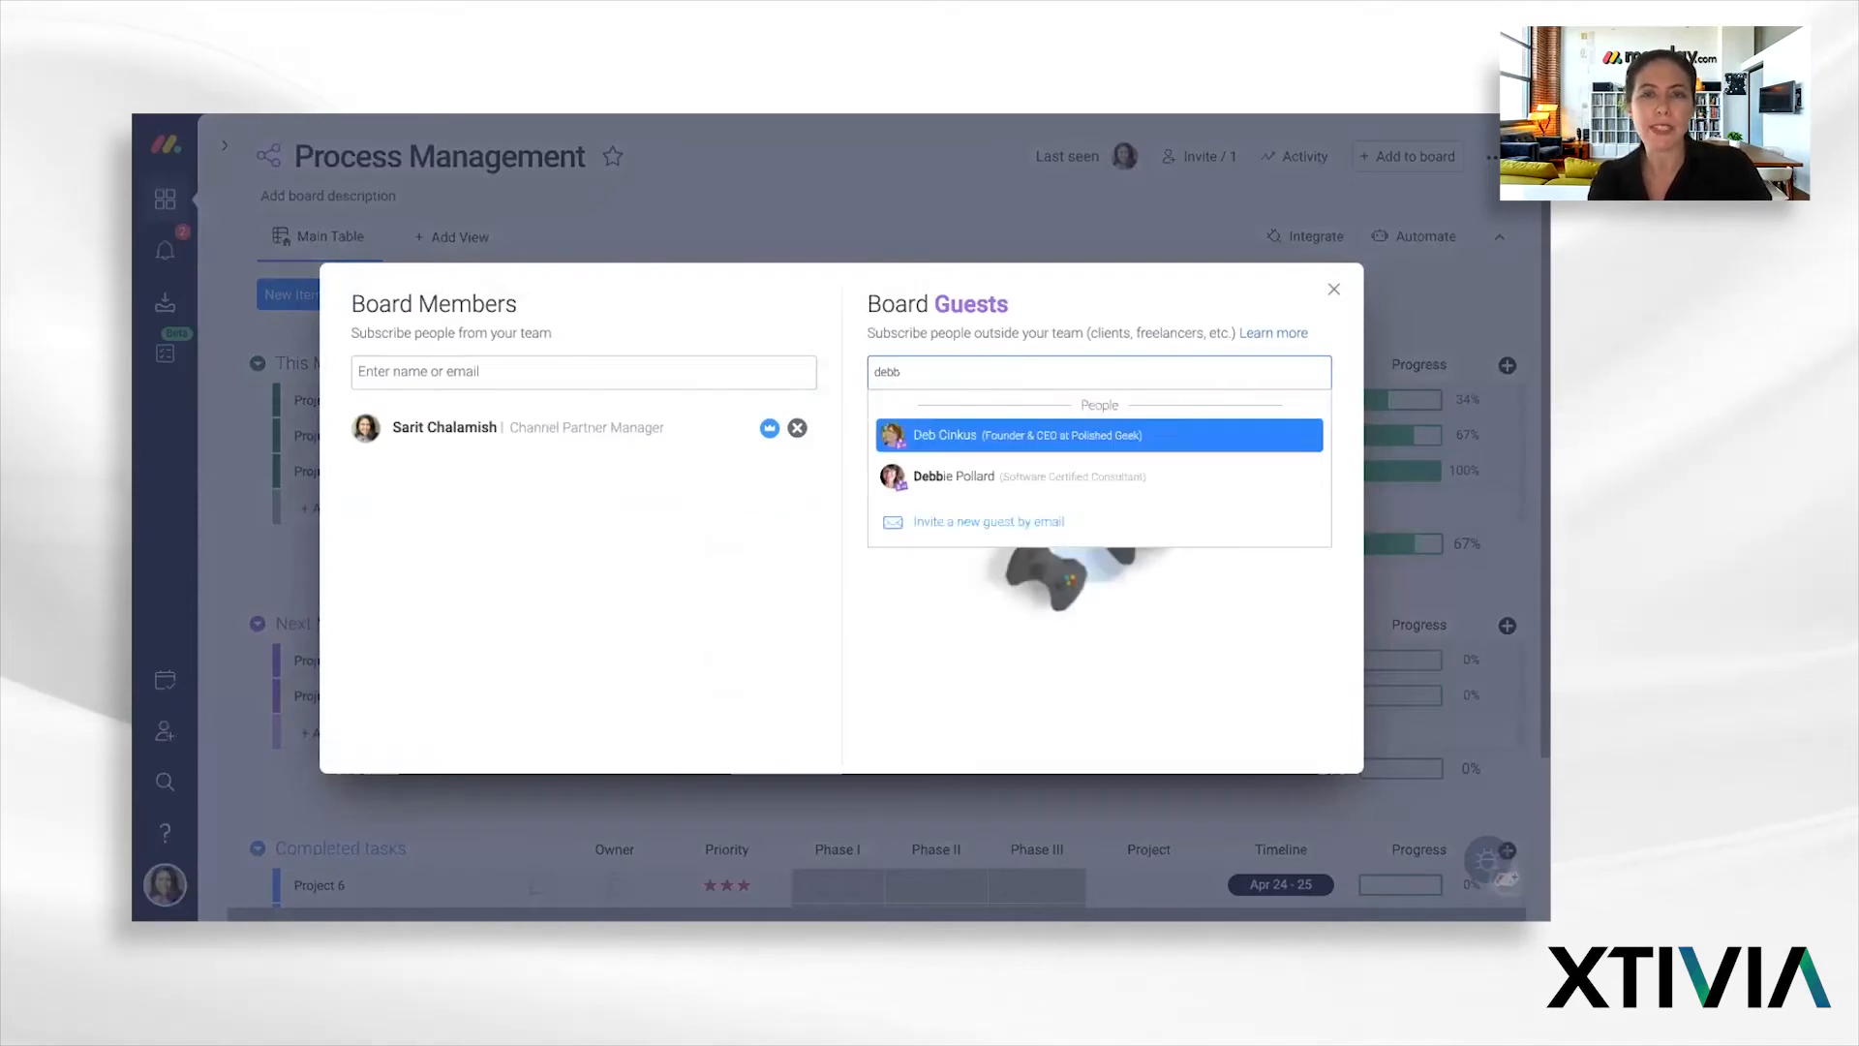
left_click(944, 467)
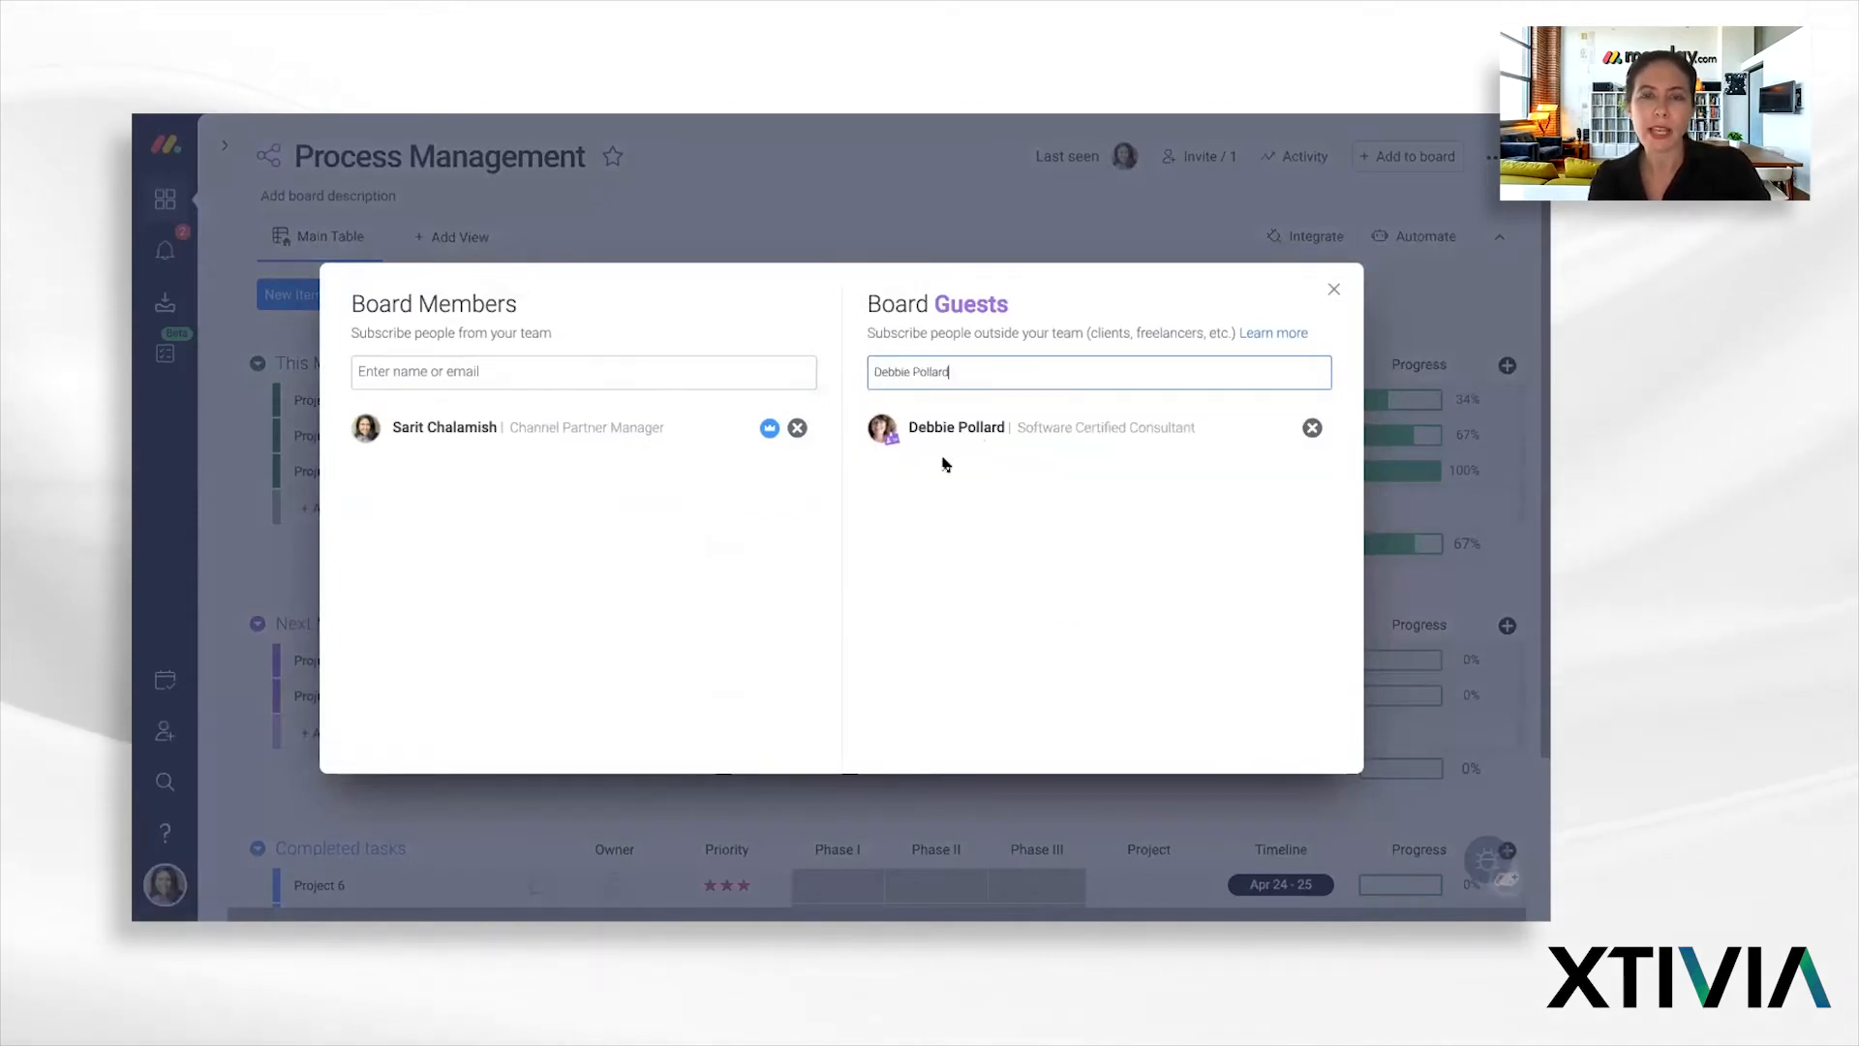
left_click(945, 371)
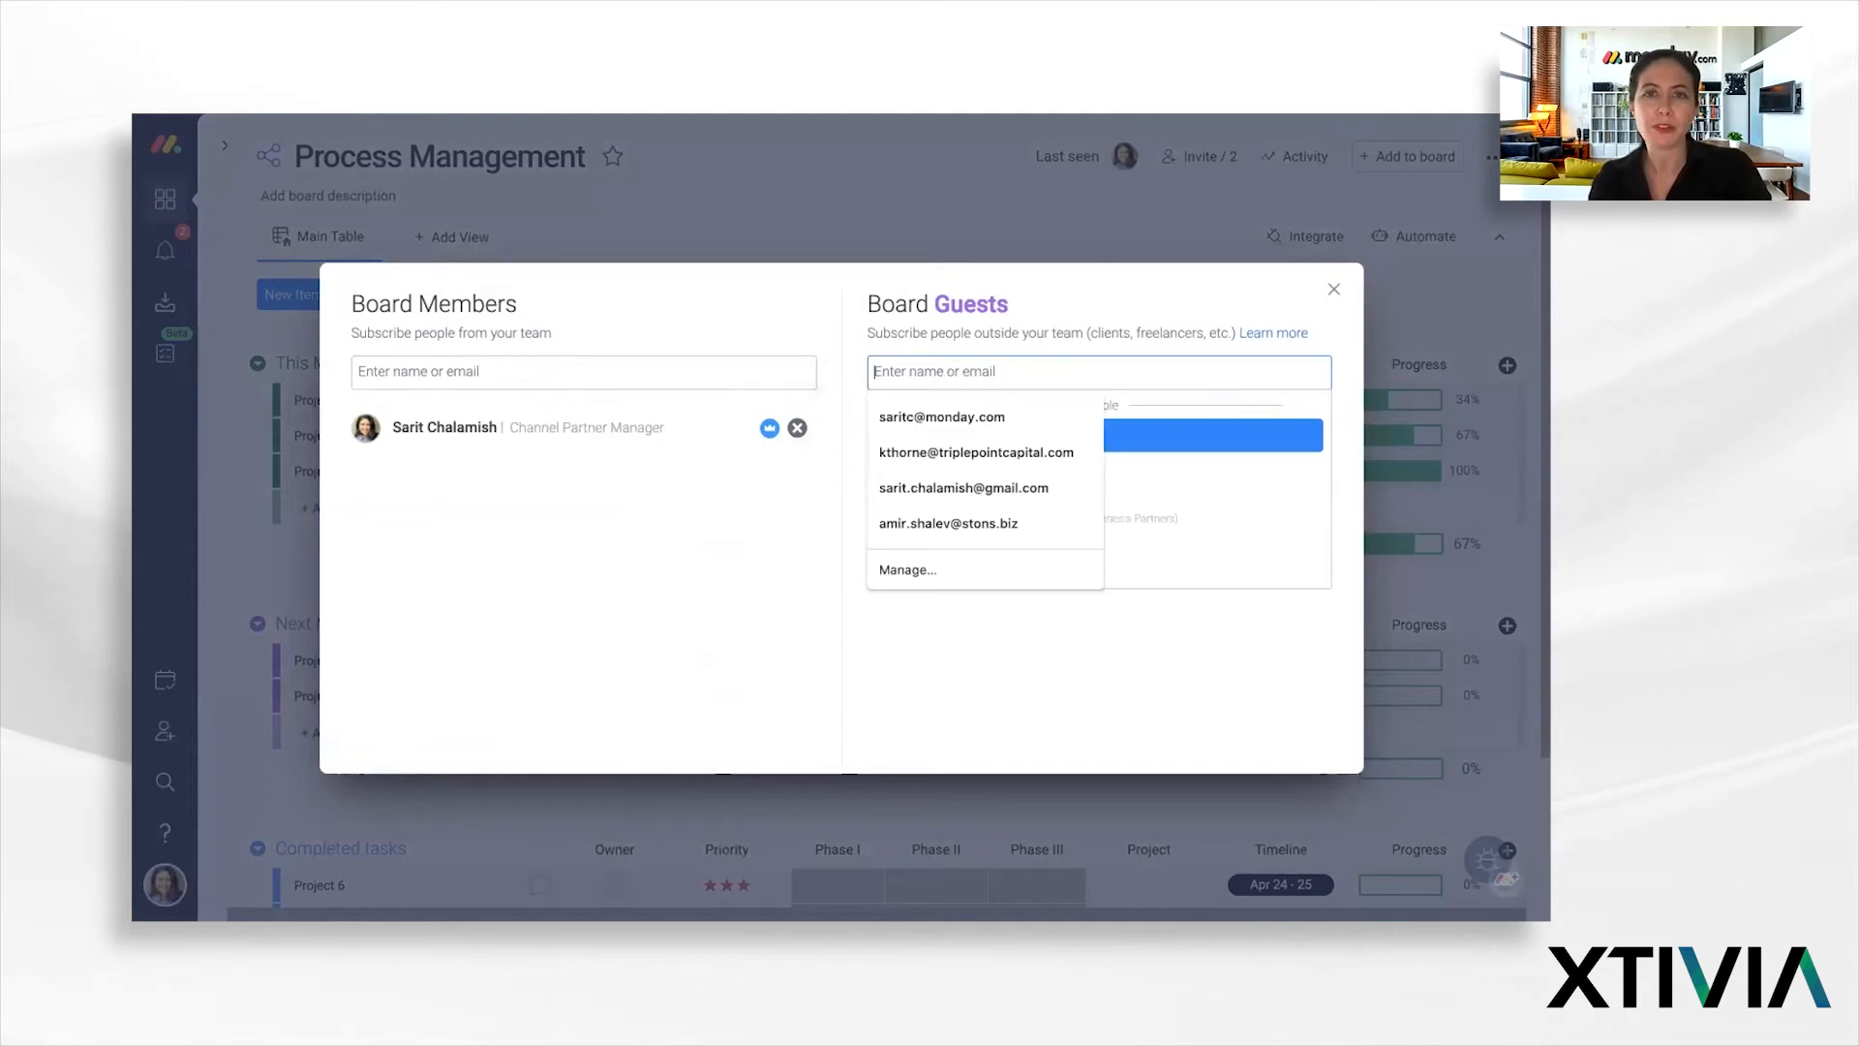
type("robert")
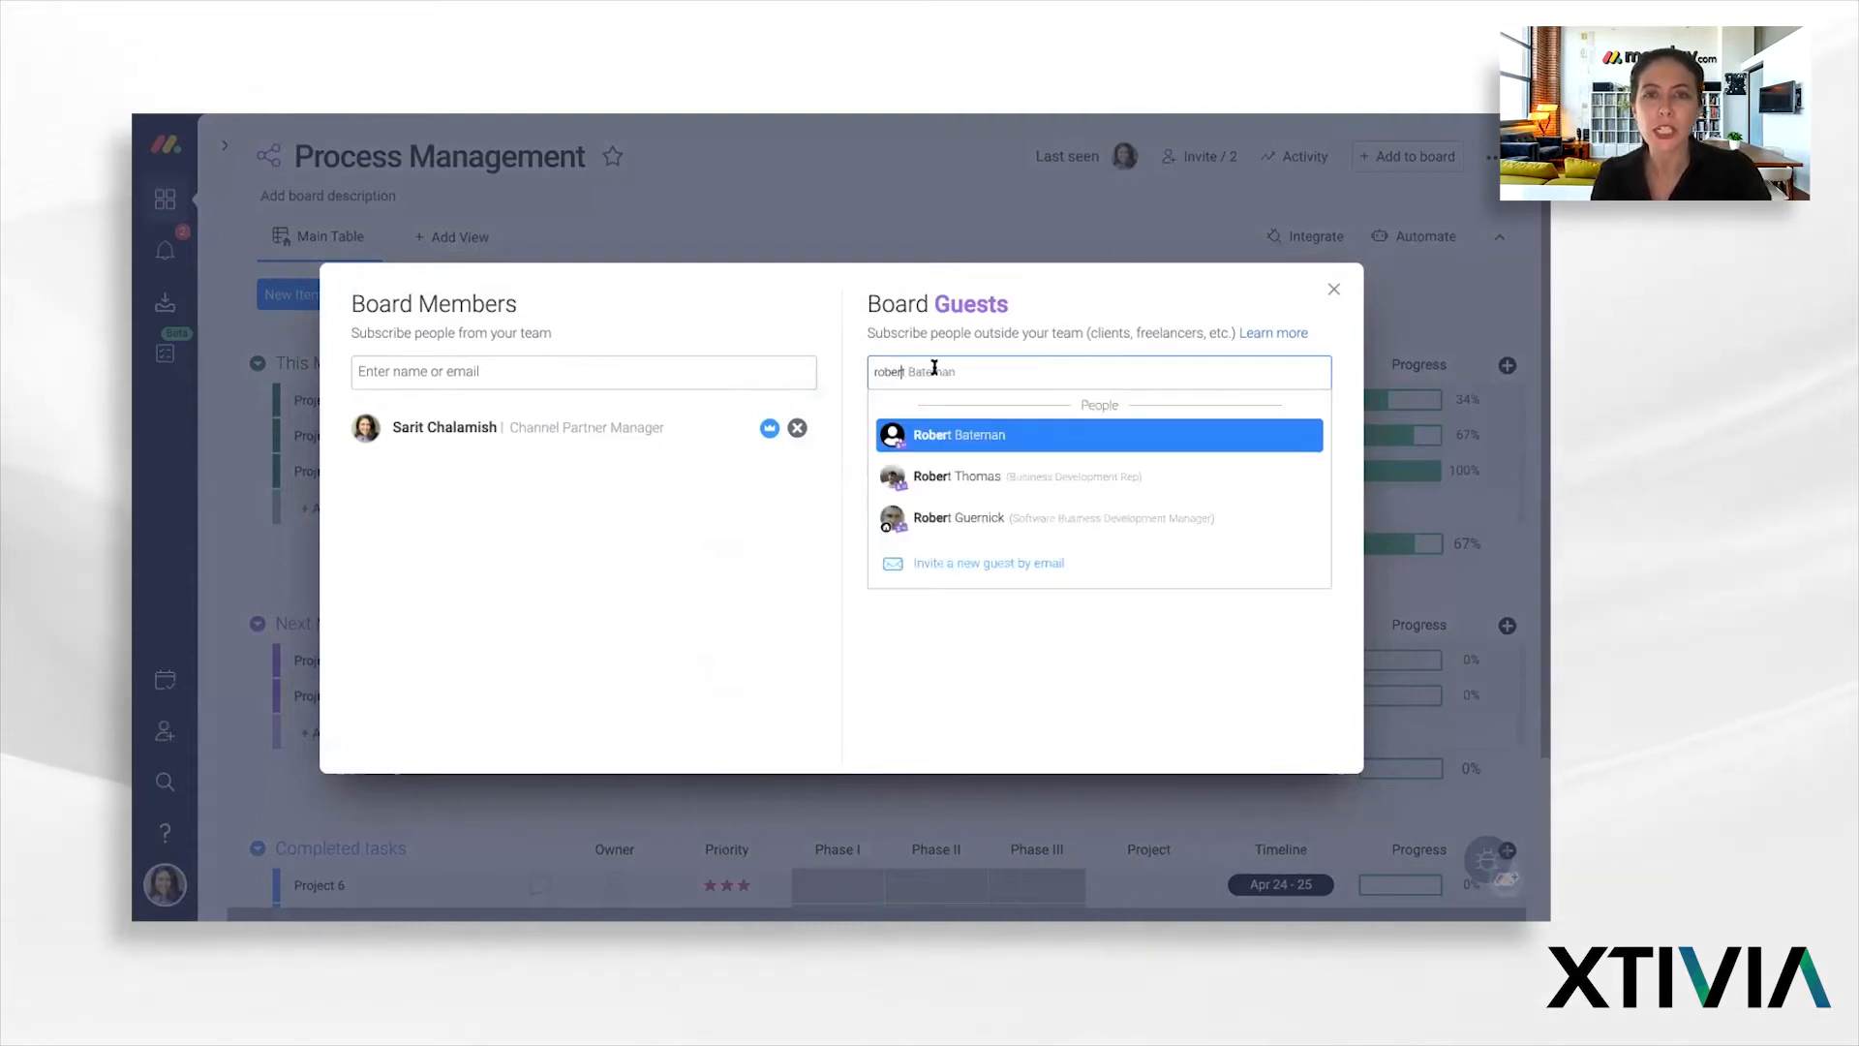
left_click(971, 507)
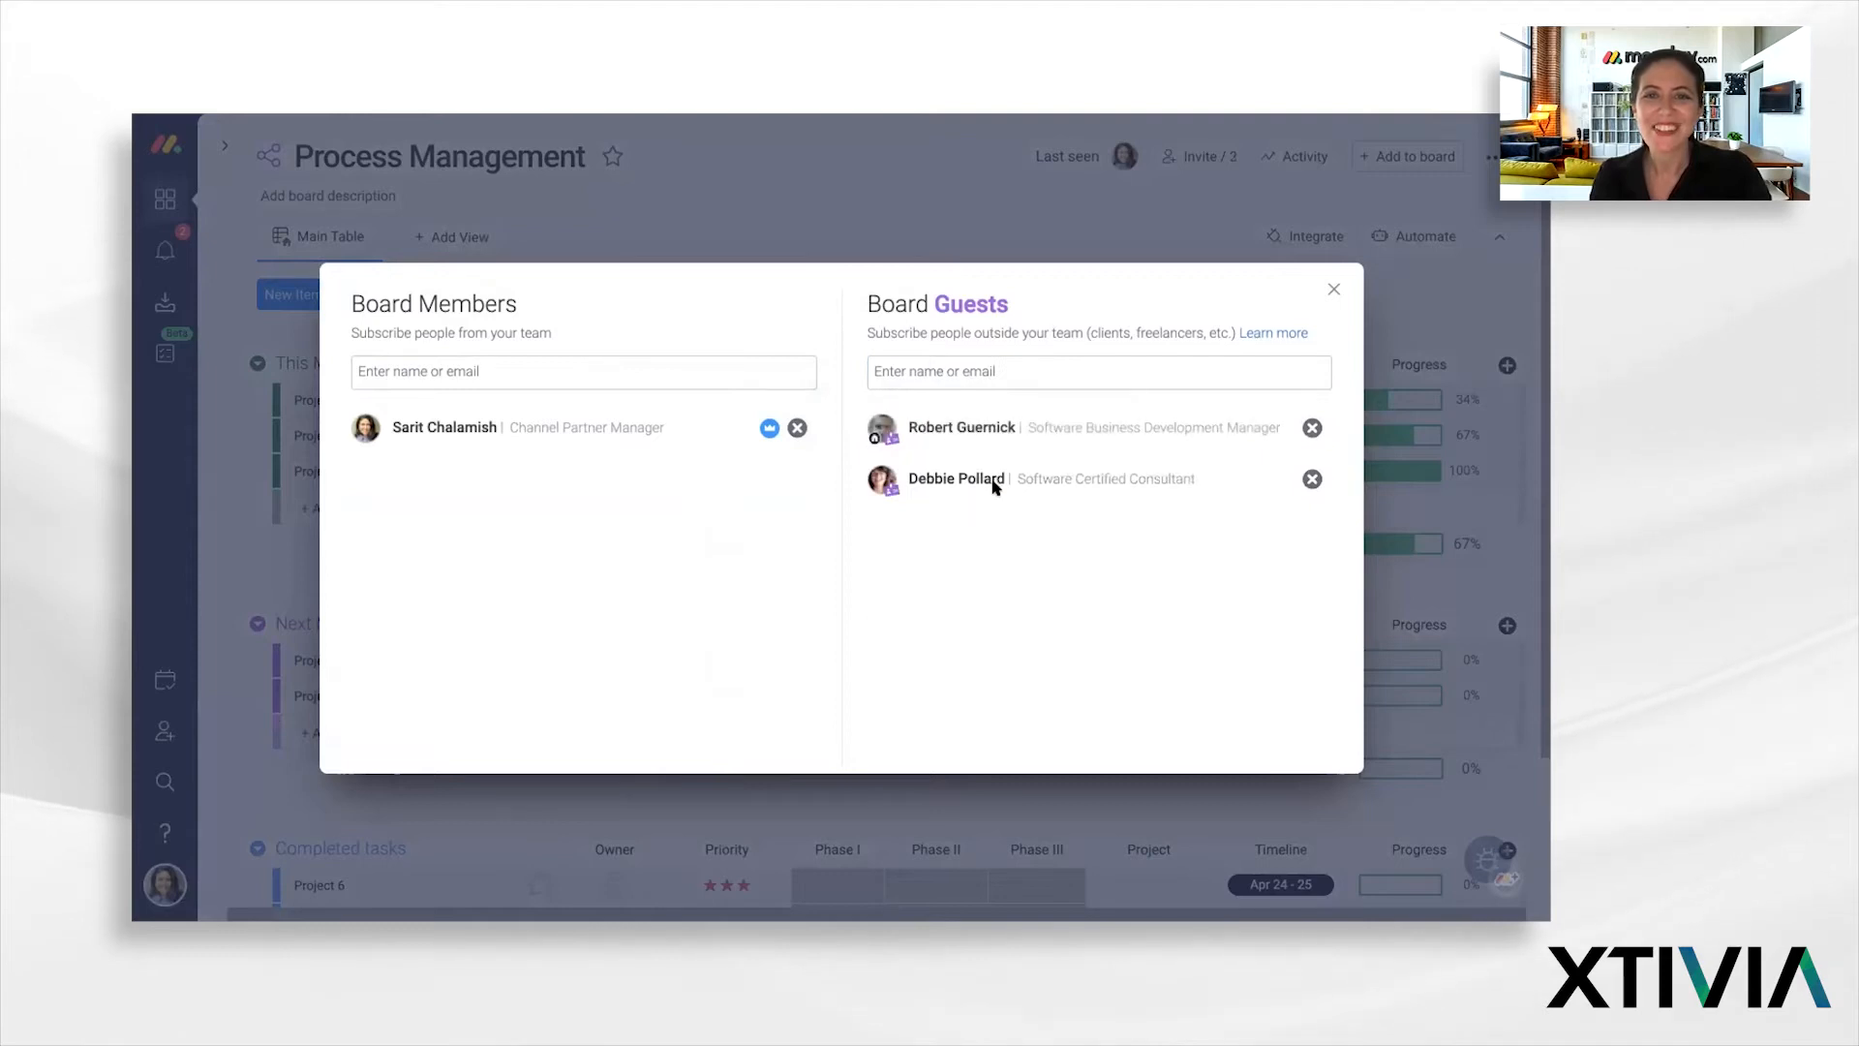
left_click(1334, 291)
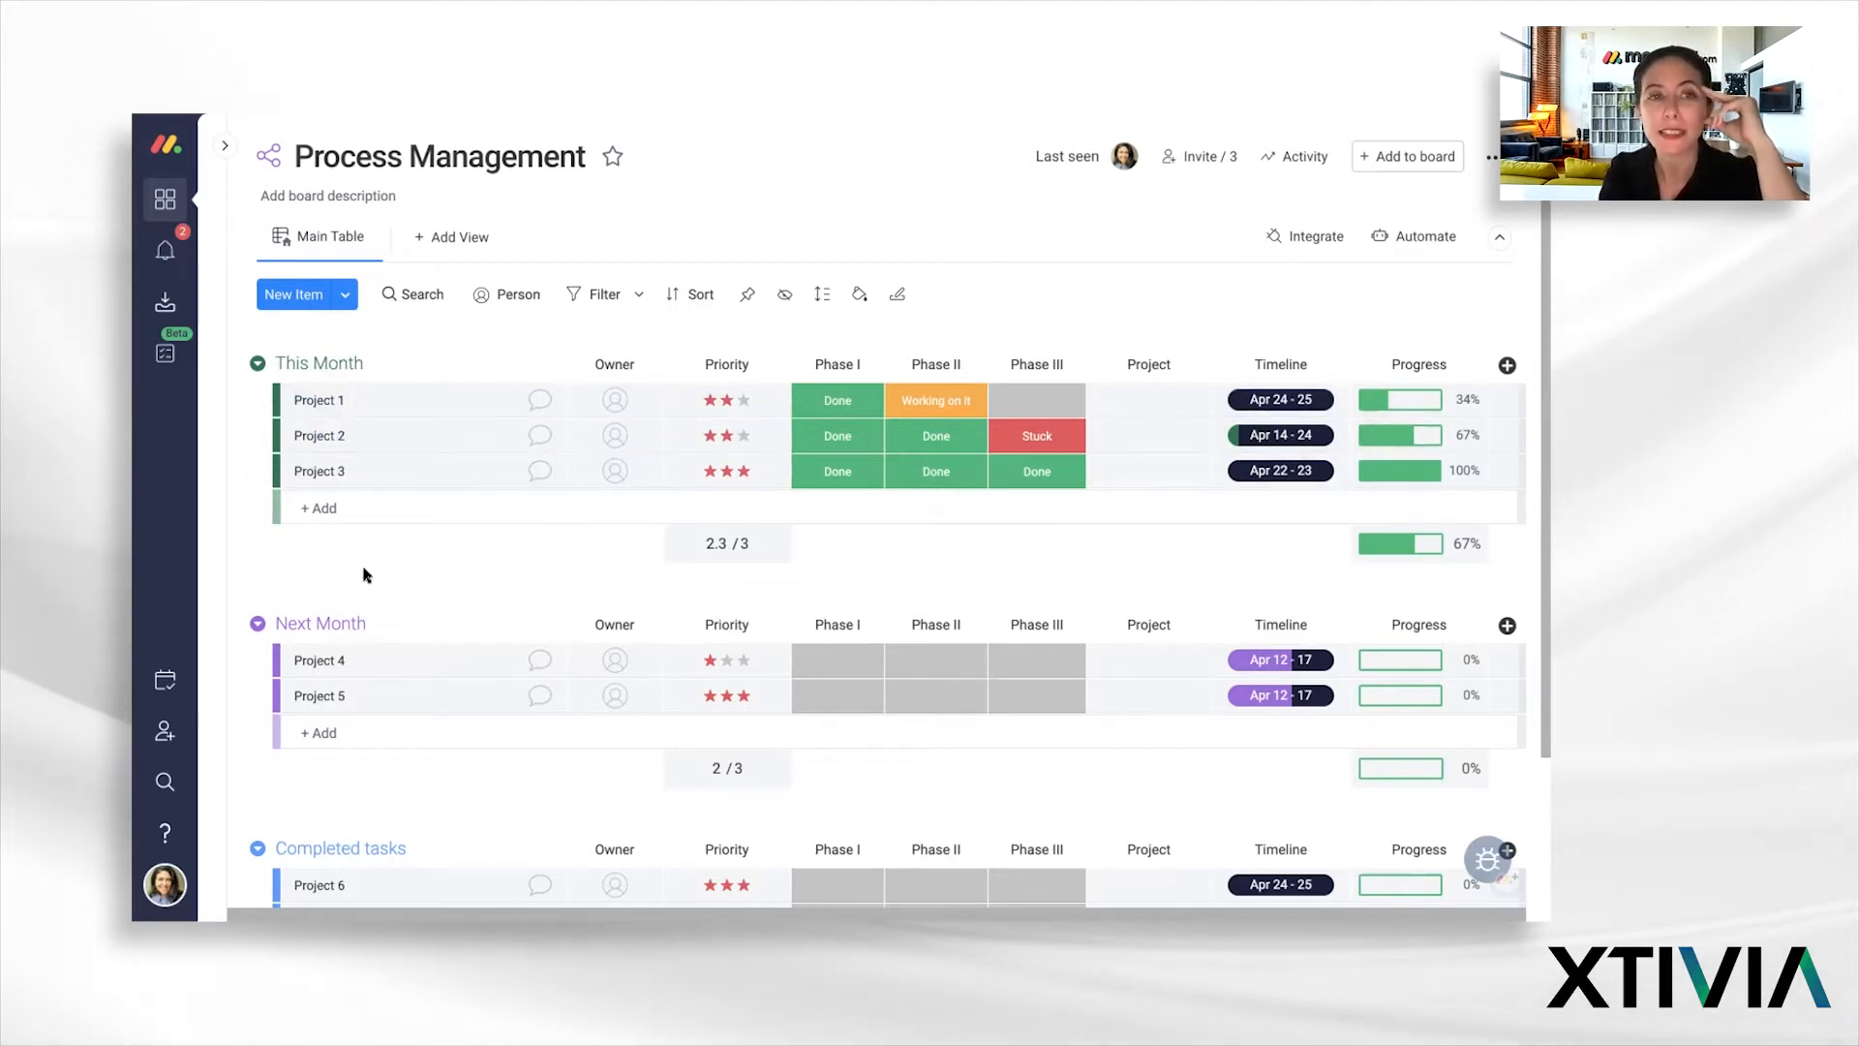
Step: Assign the consultant guest as owner of Project 1, and the channel partner manager plus the business development guest as owners of Project 2
left_click(581, 400)
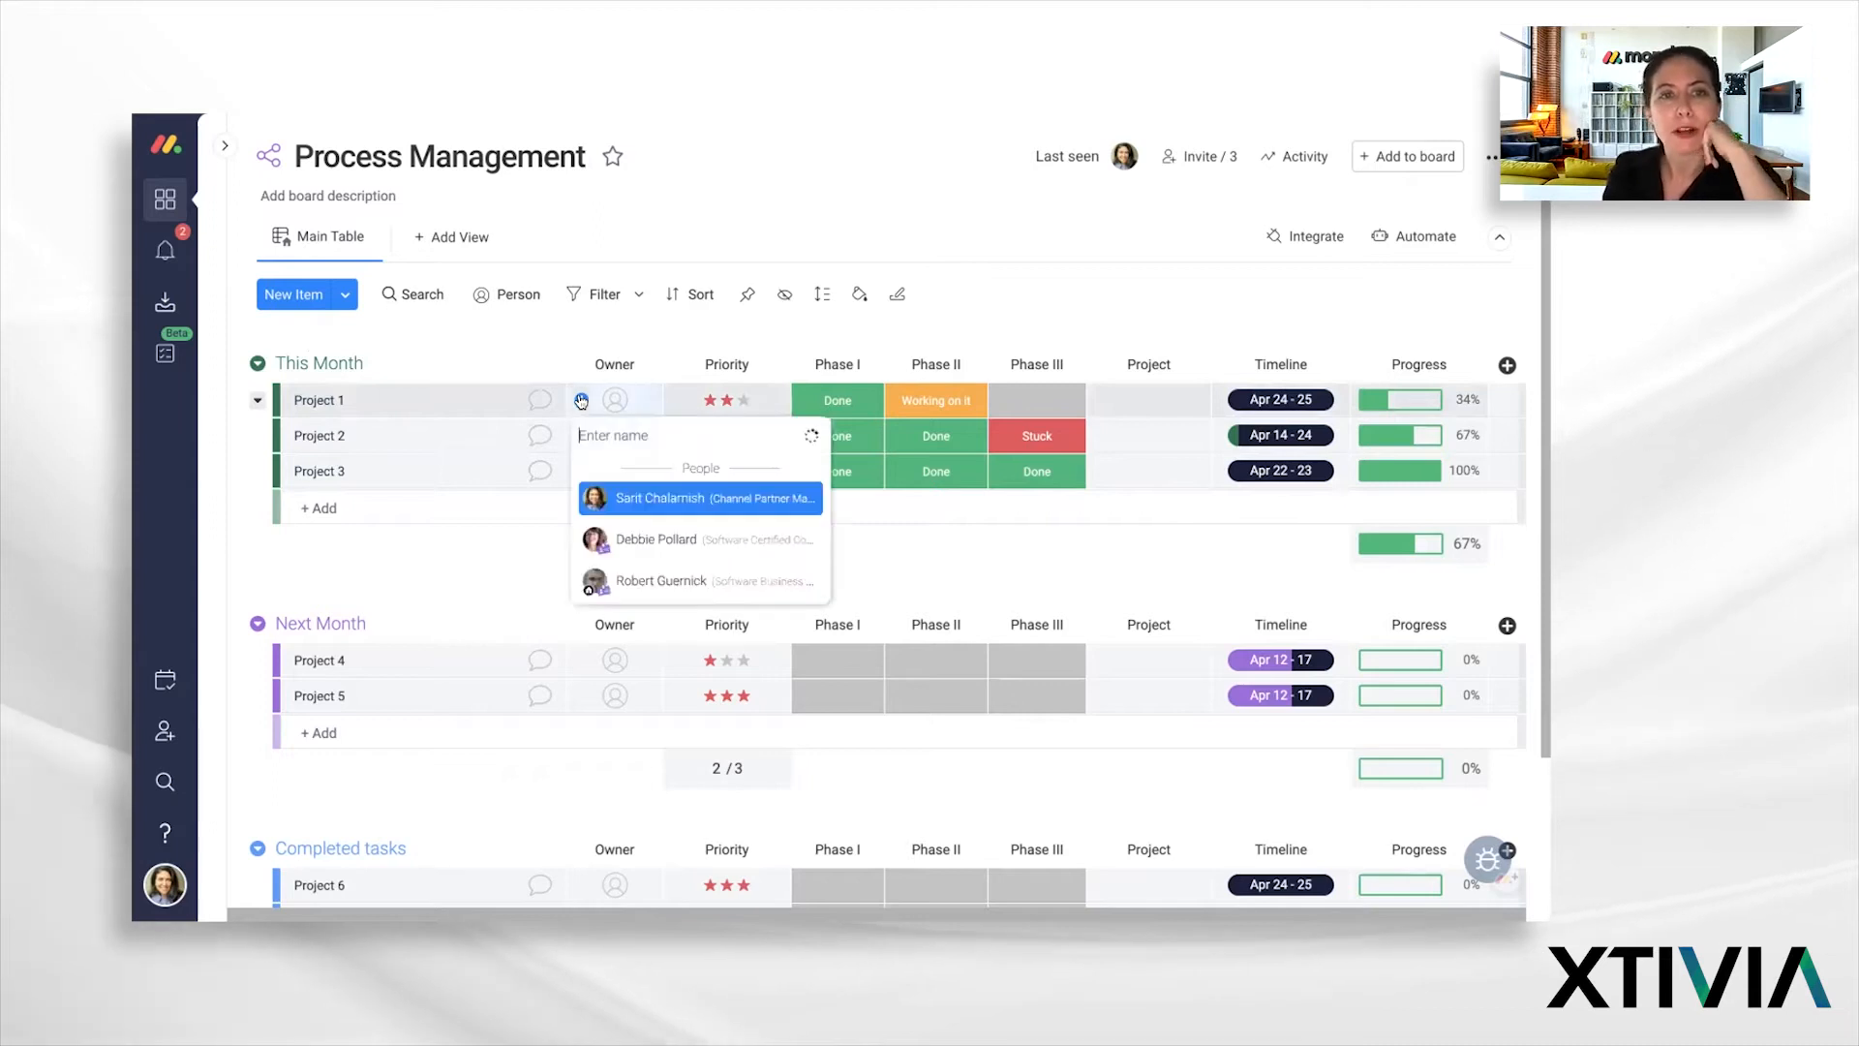
left_click(645, 543)
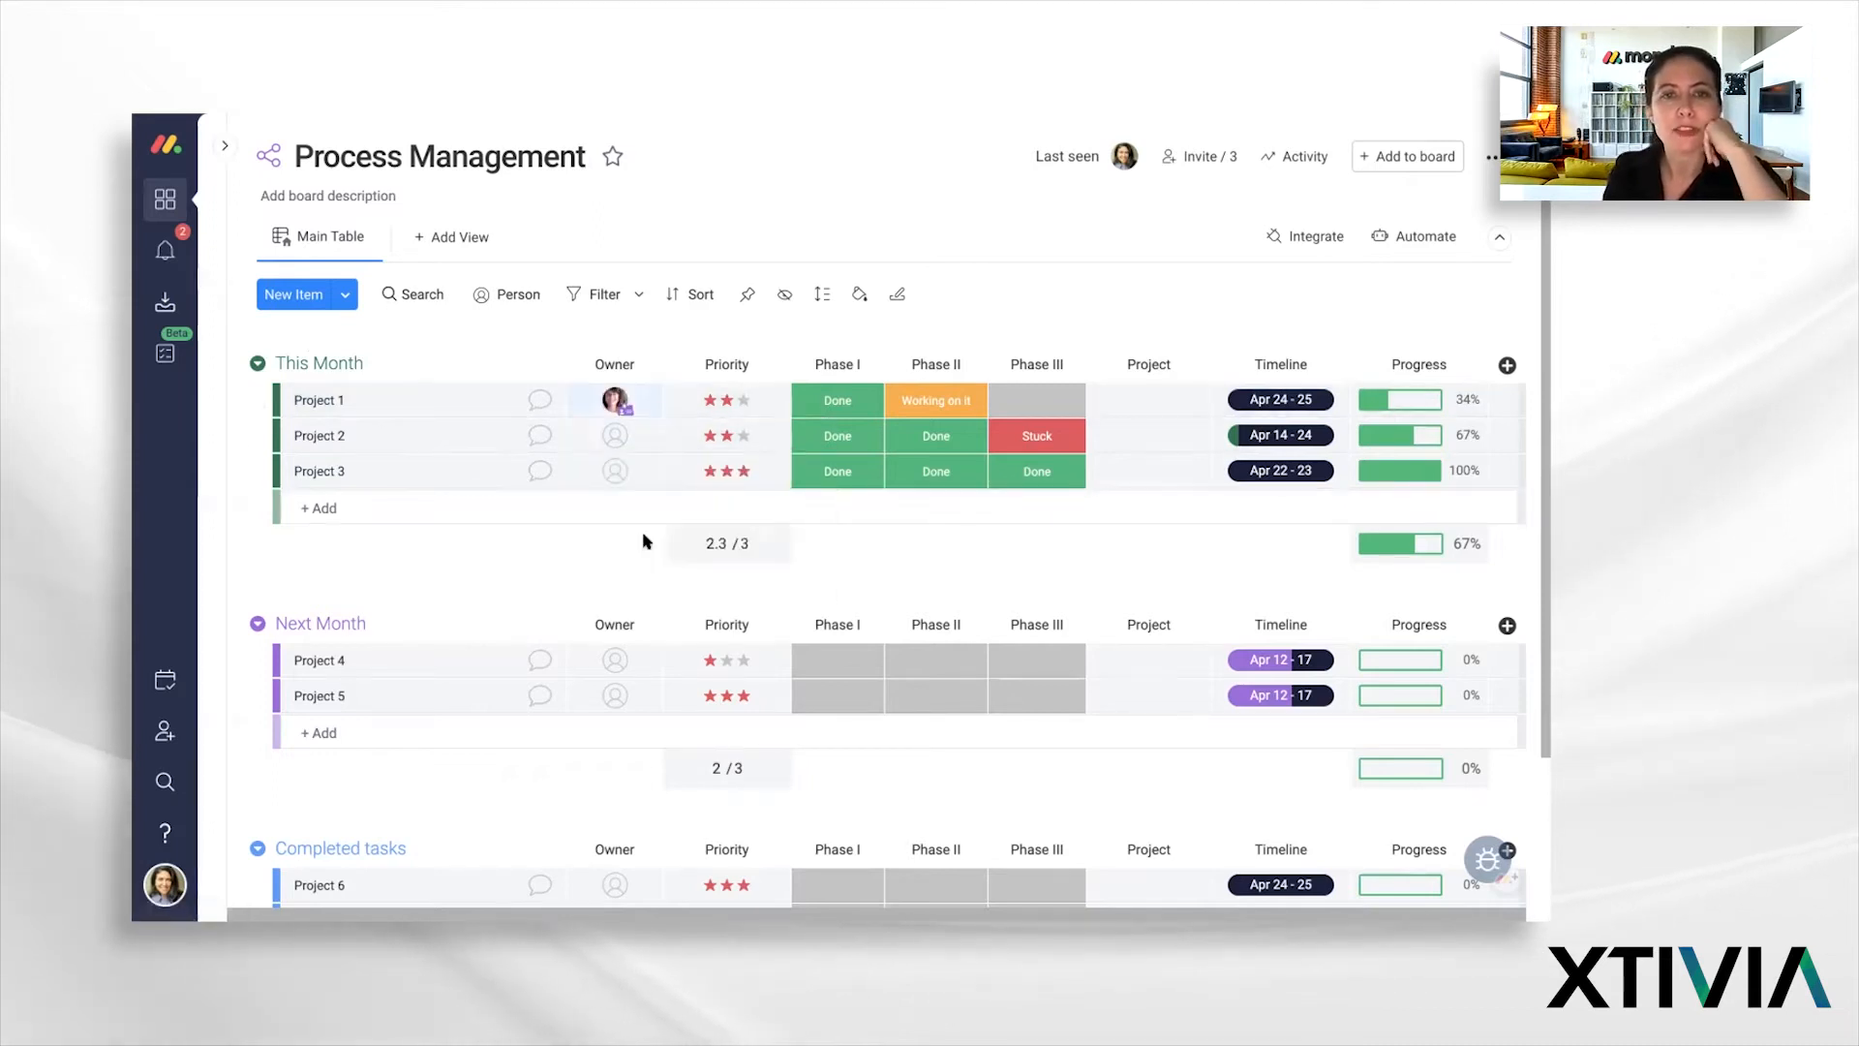
left_click(582, 435)
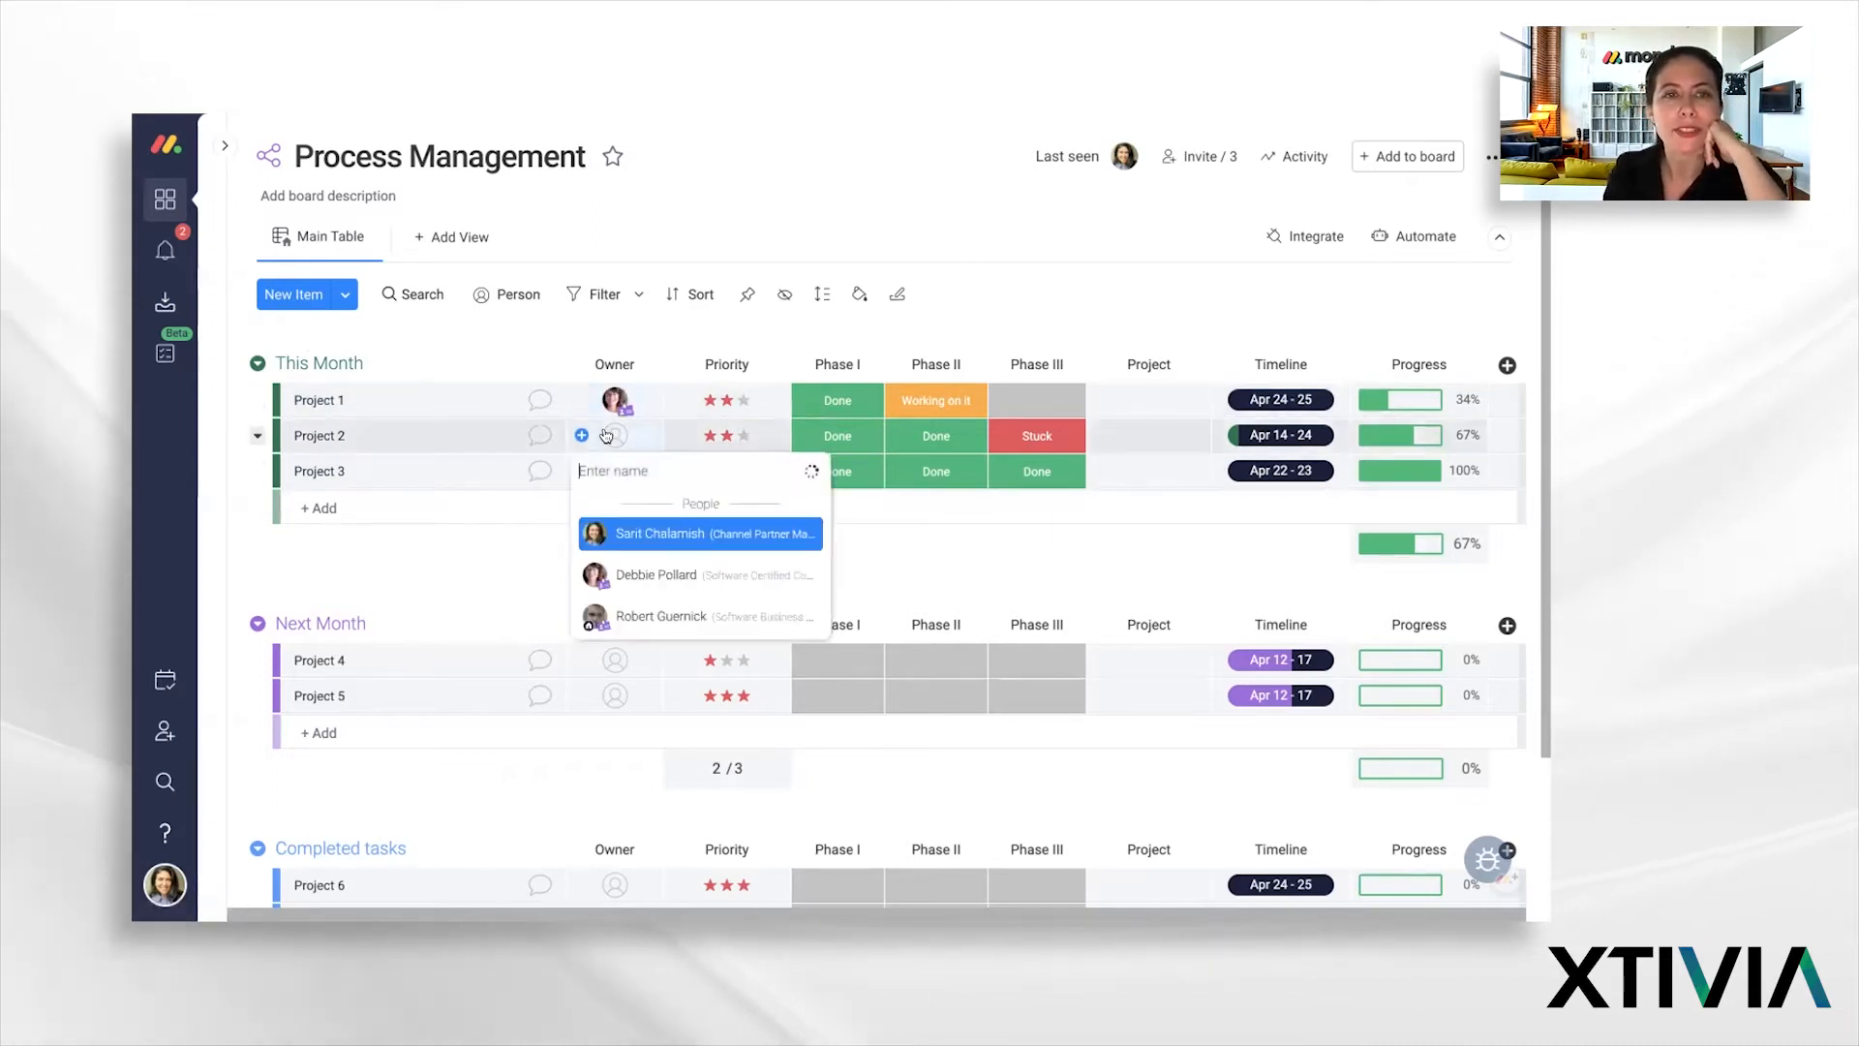
left_click(639, 532)
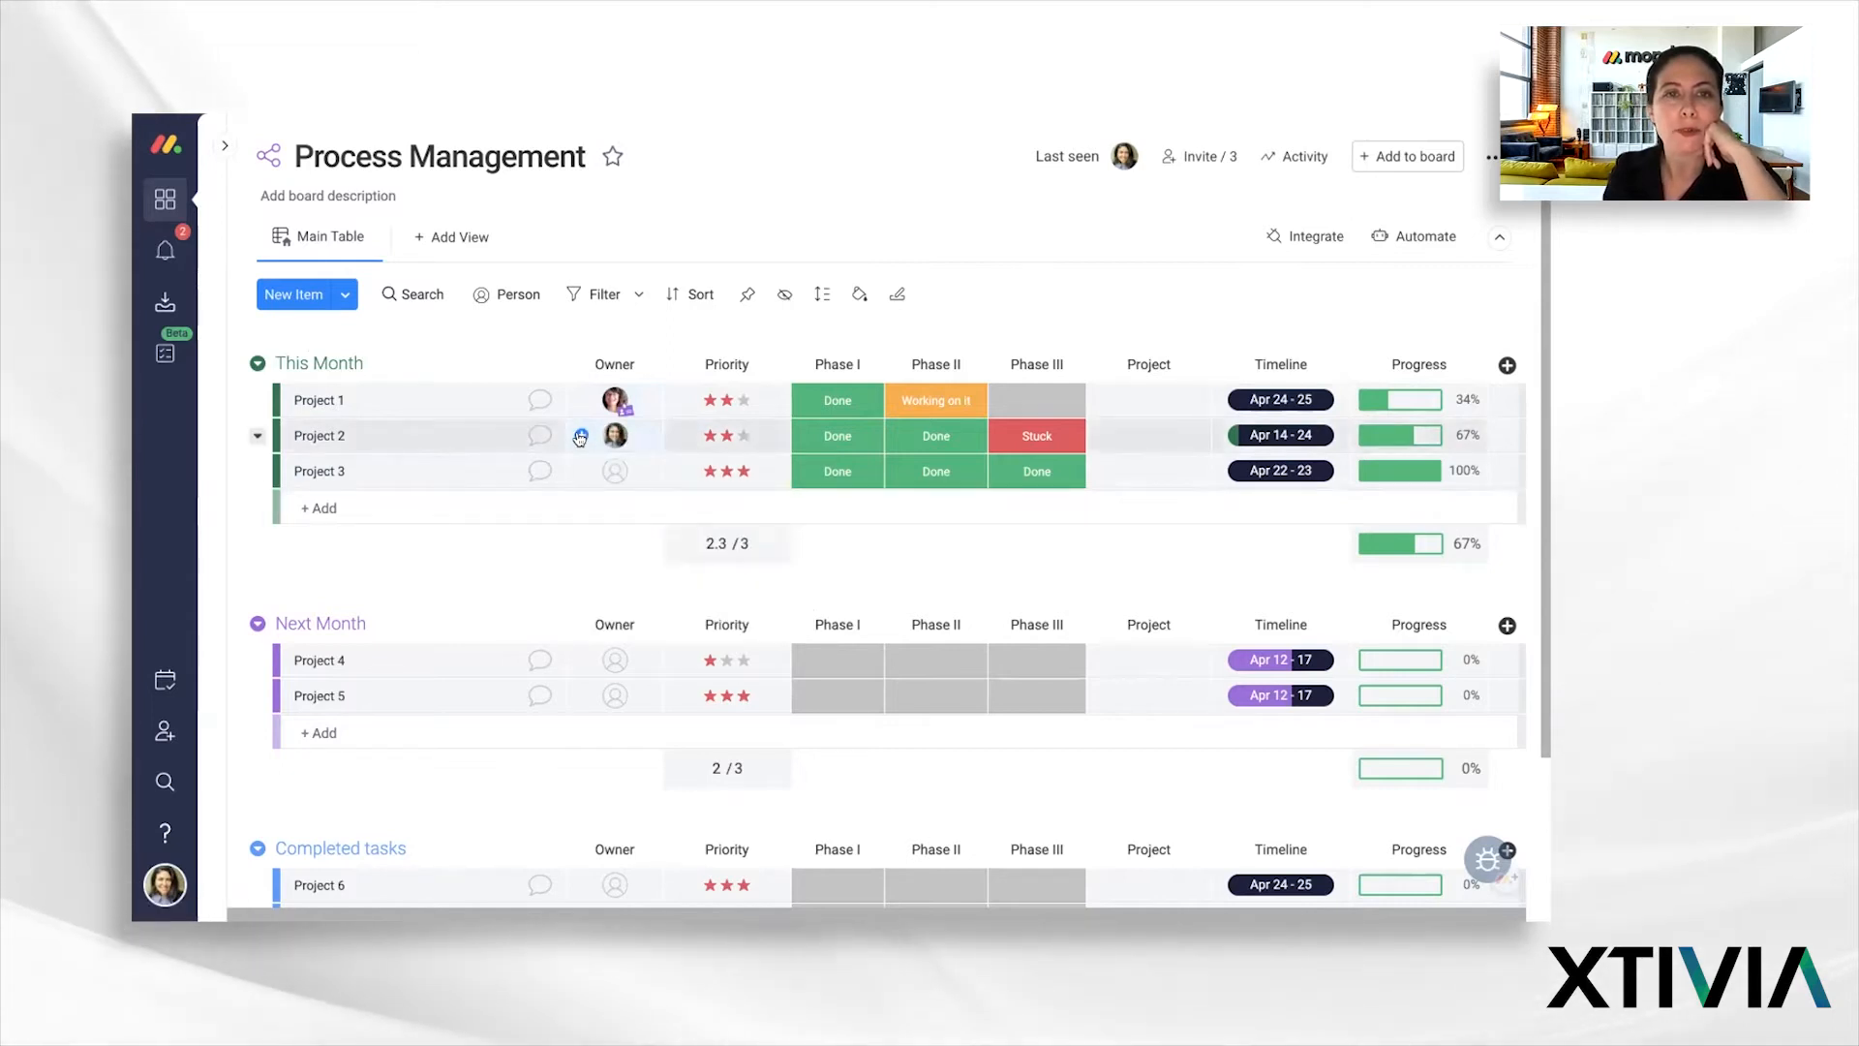
left_click(579, 437)
left_click(631, 604)
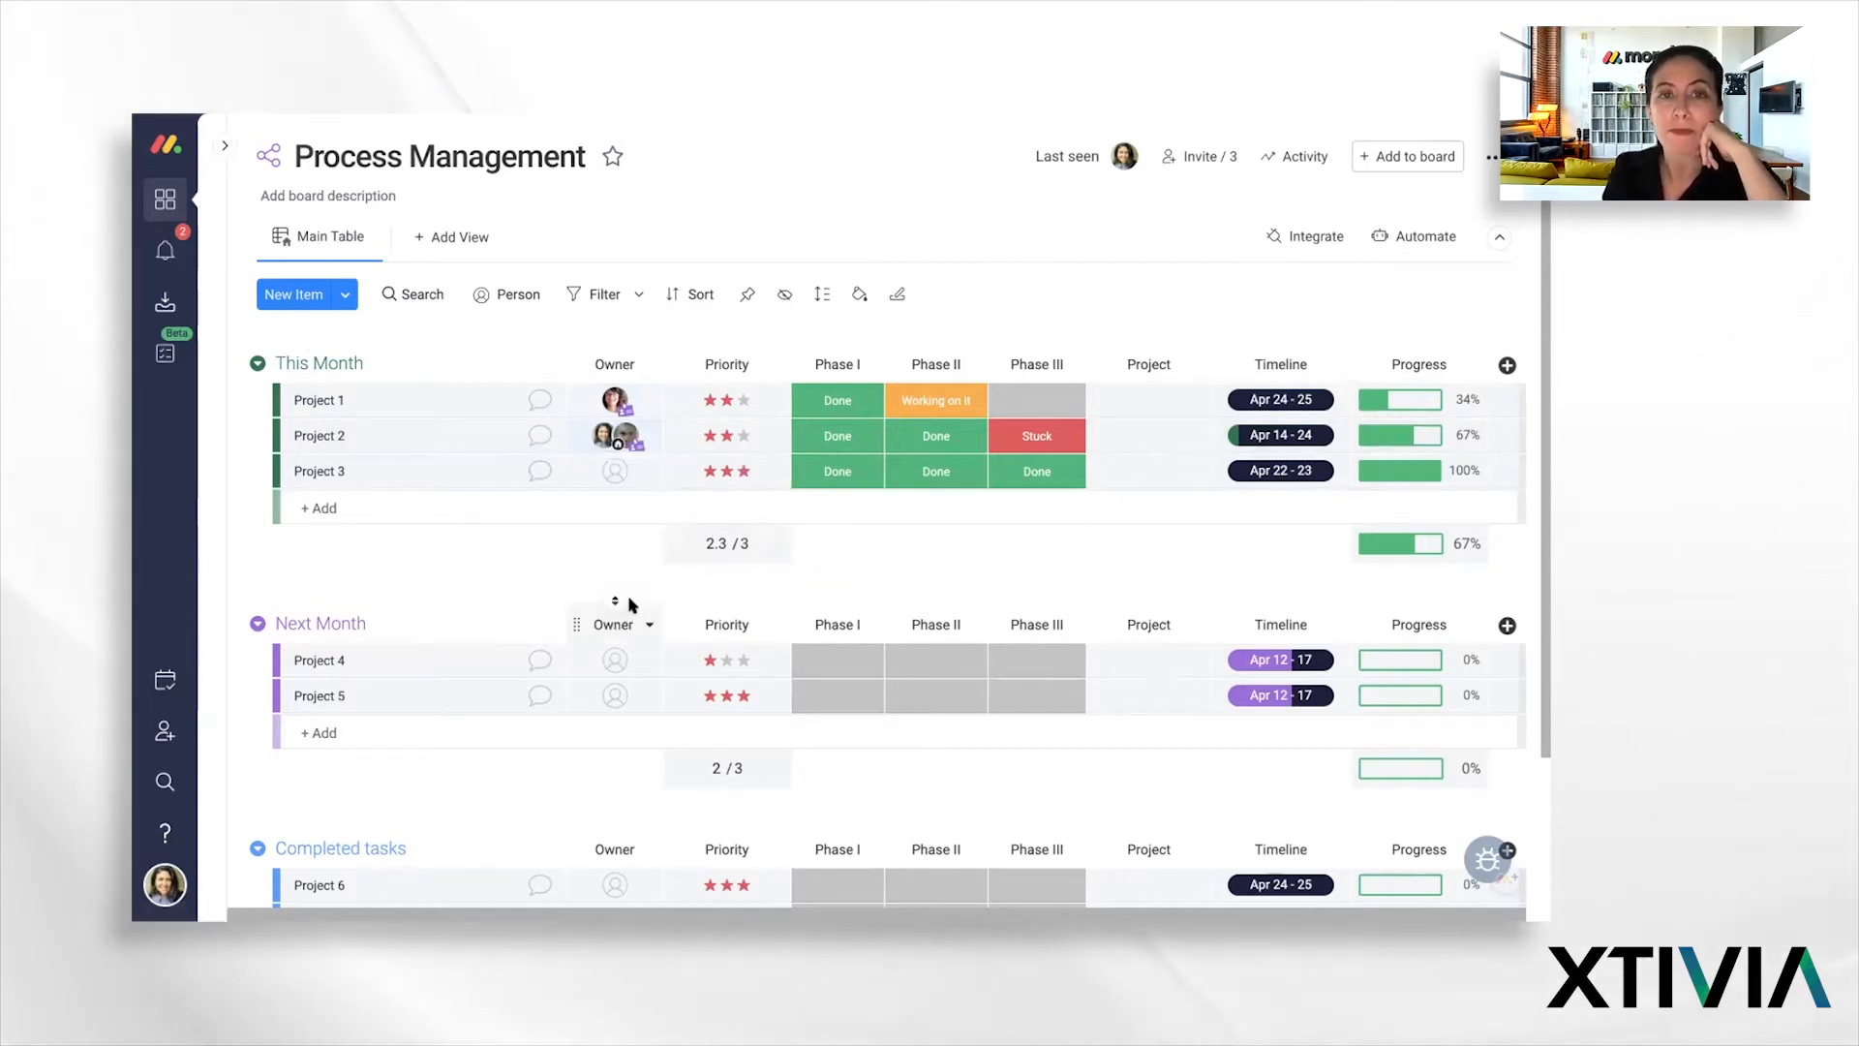
Step: Assign the business development guest as owner of Project 3
left_click(605, 470)
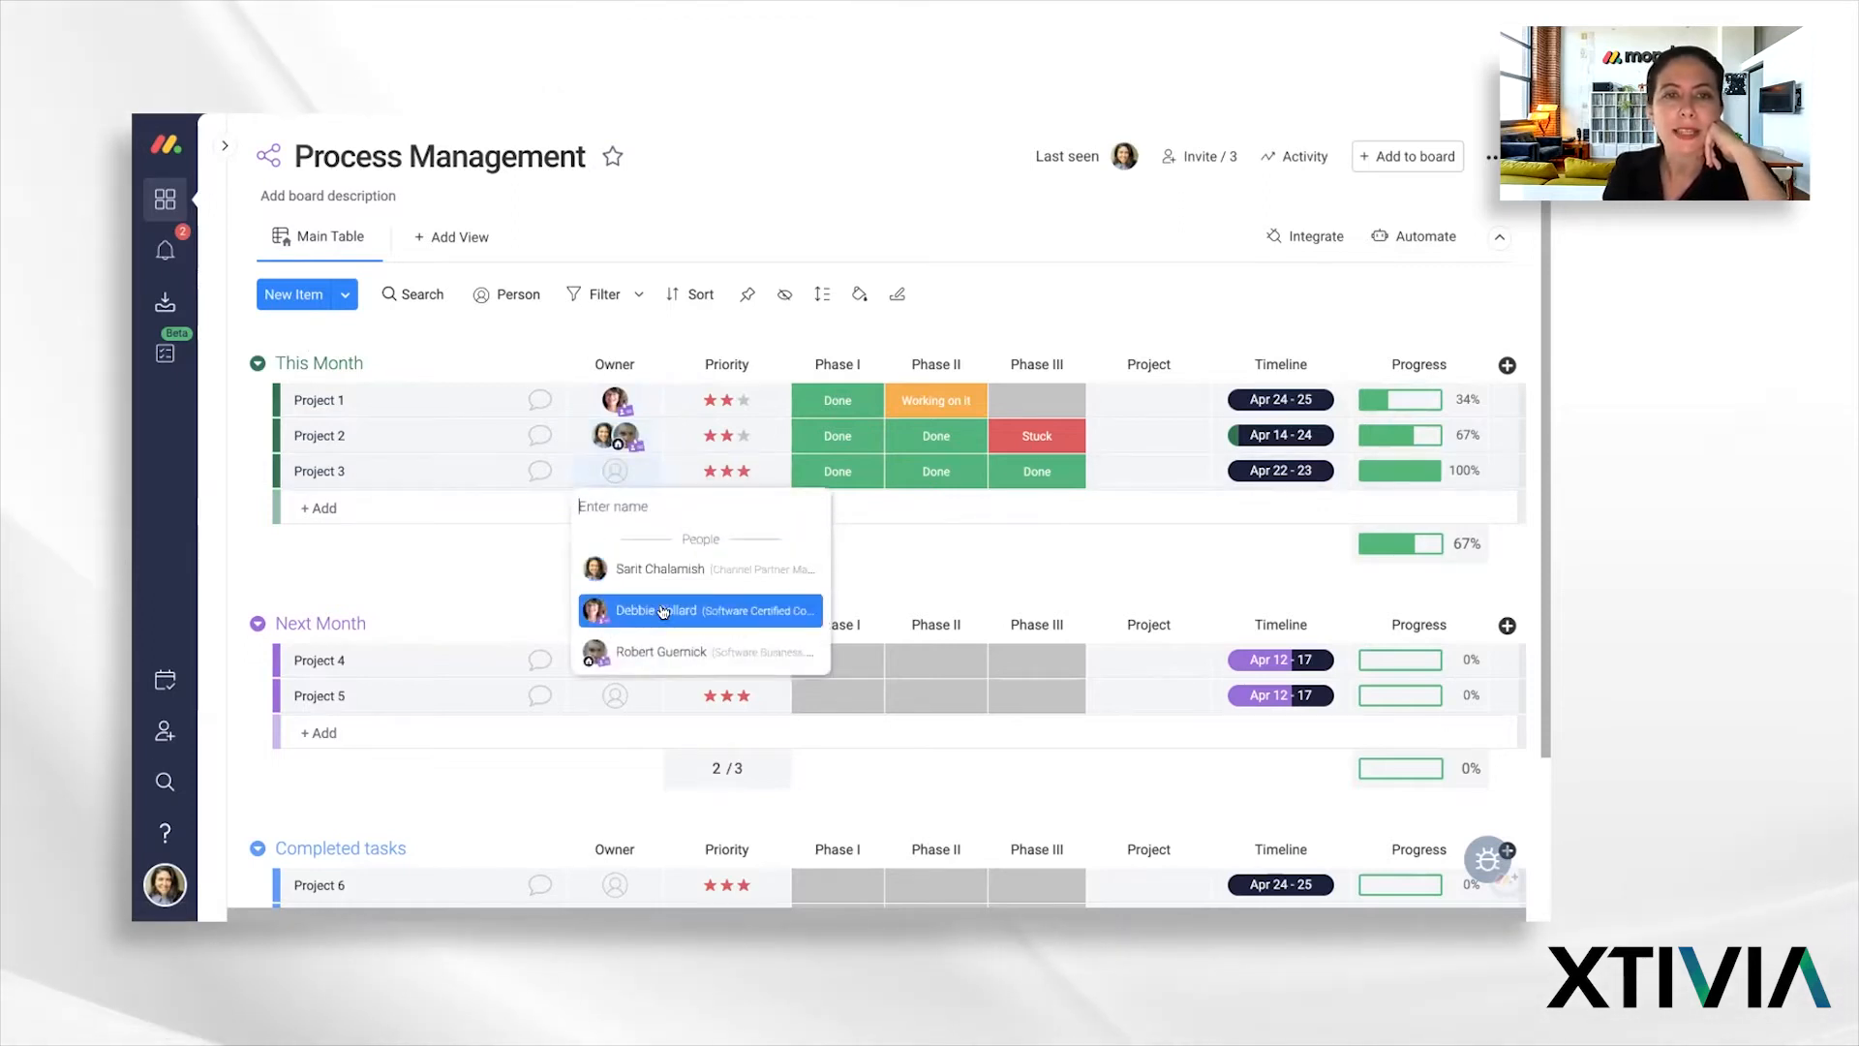
left_click(663, 652)
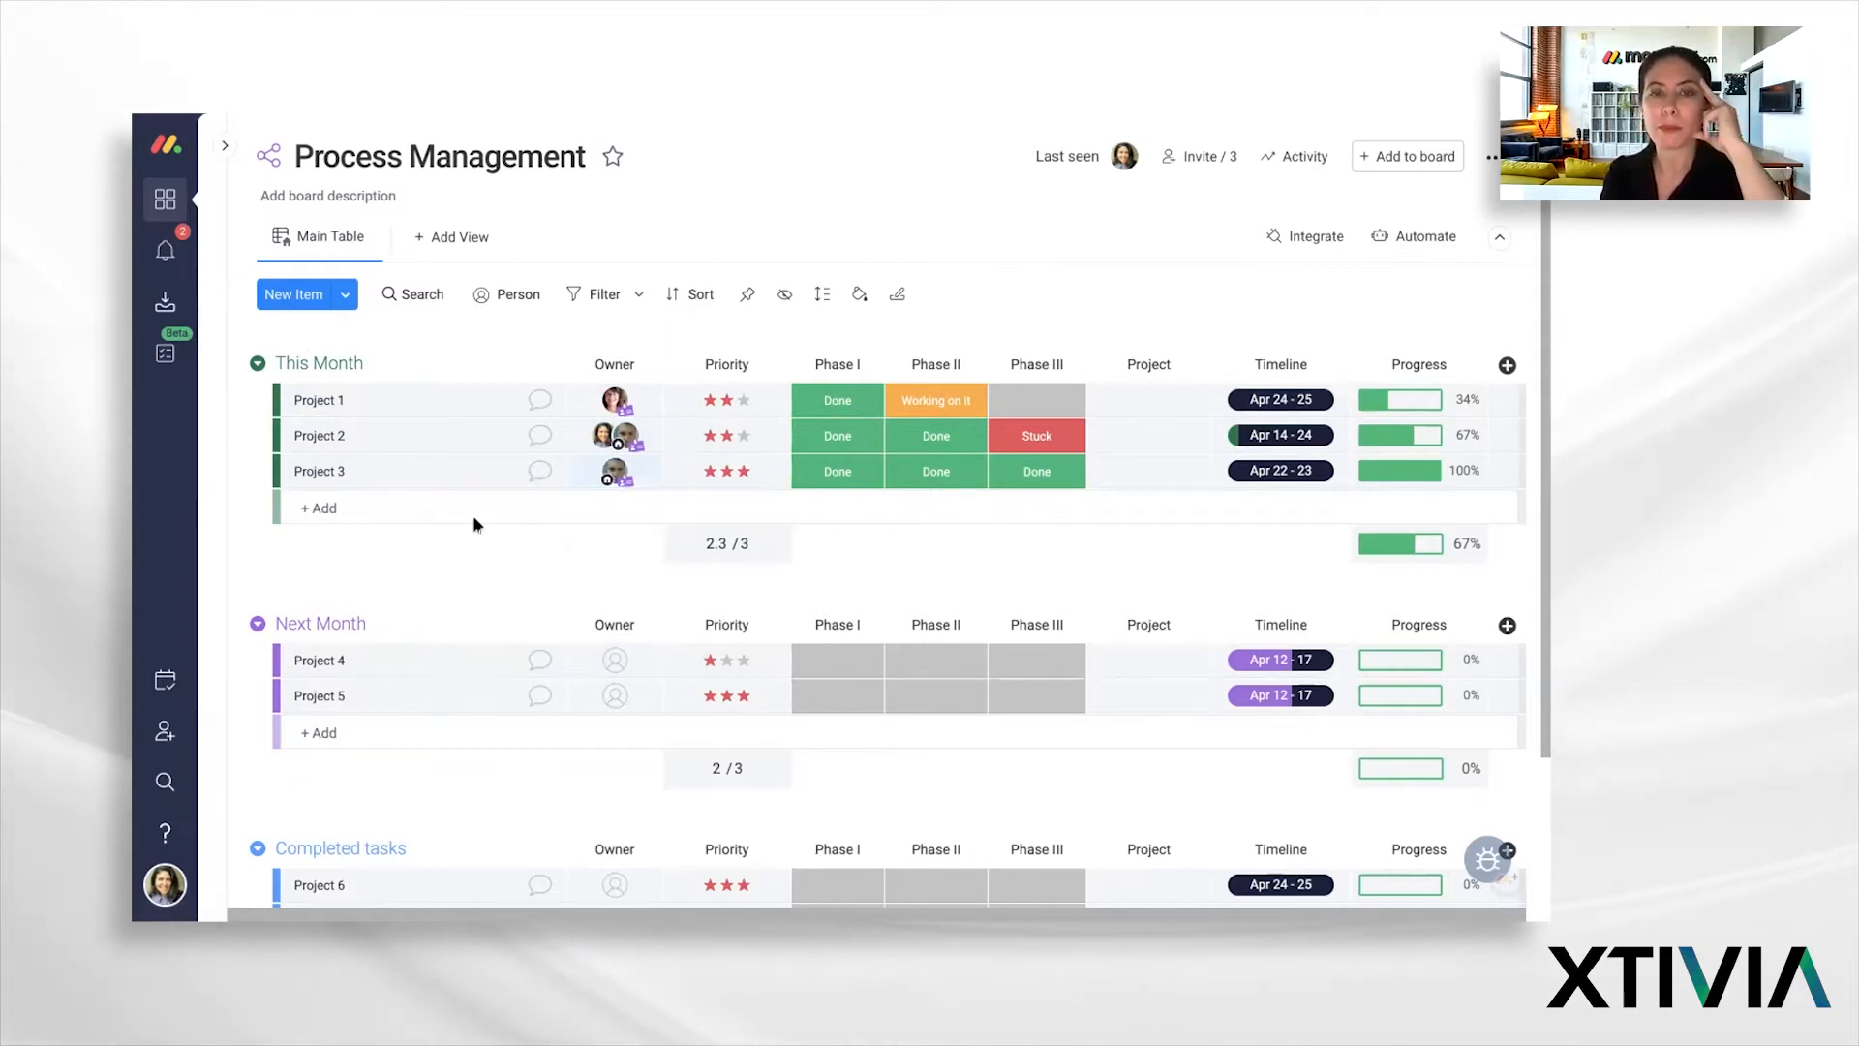
left_click(742, 510)
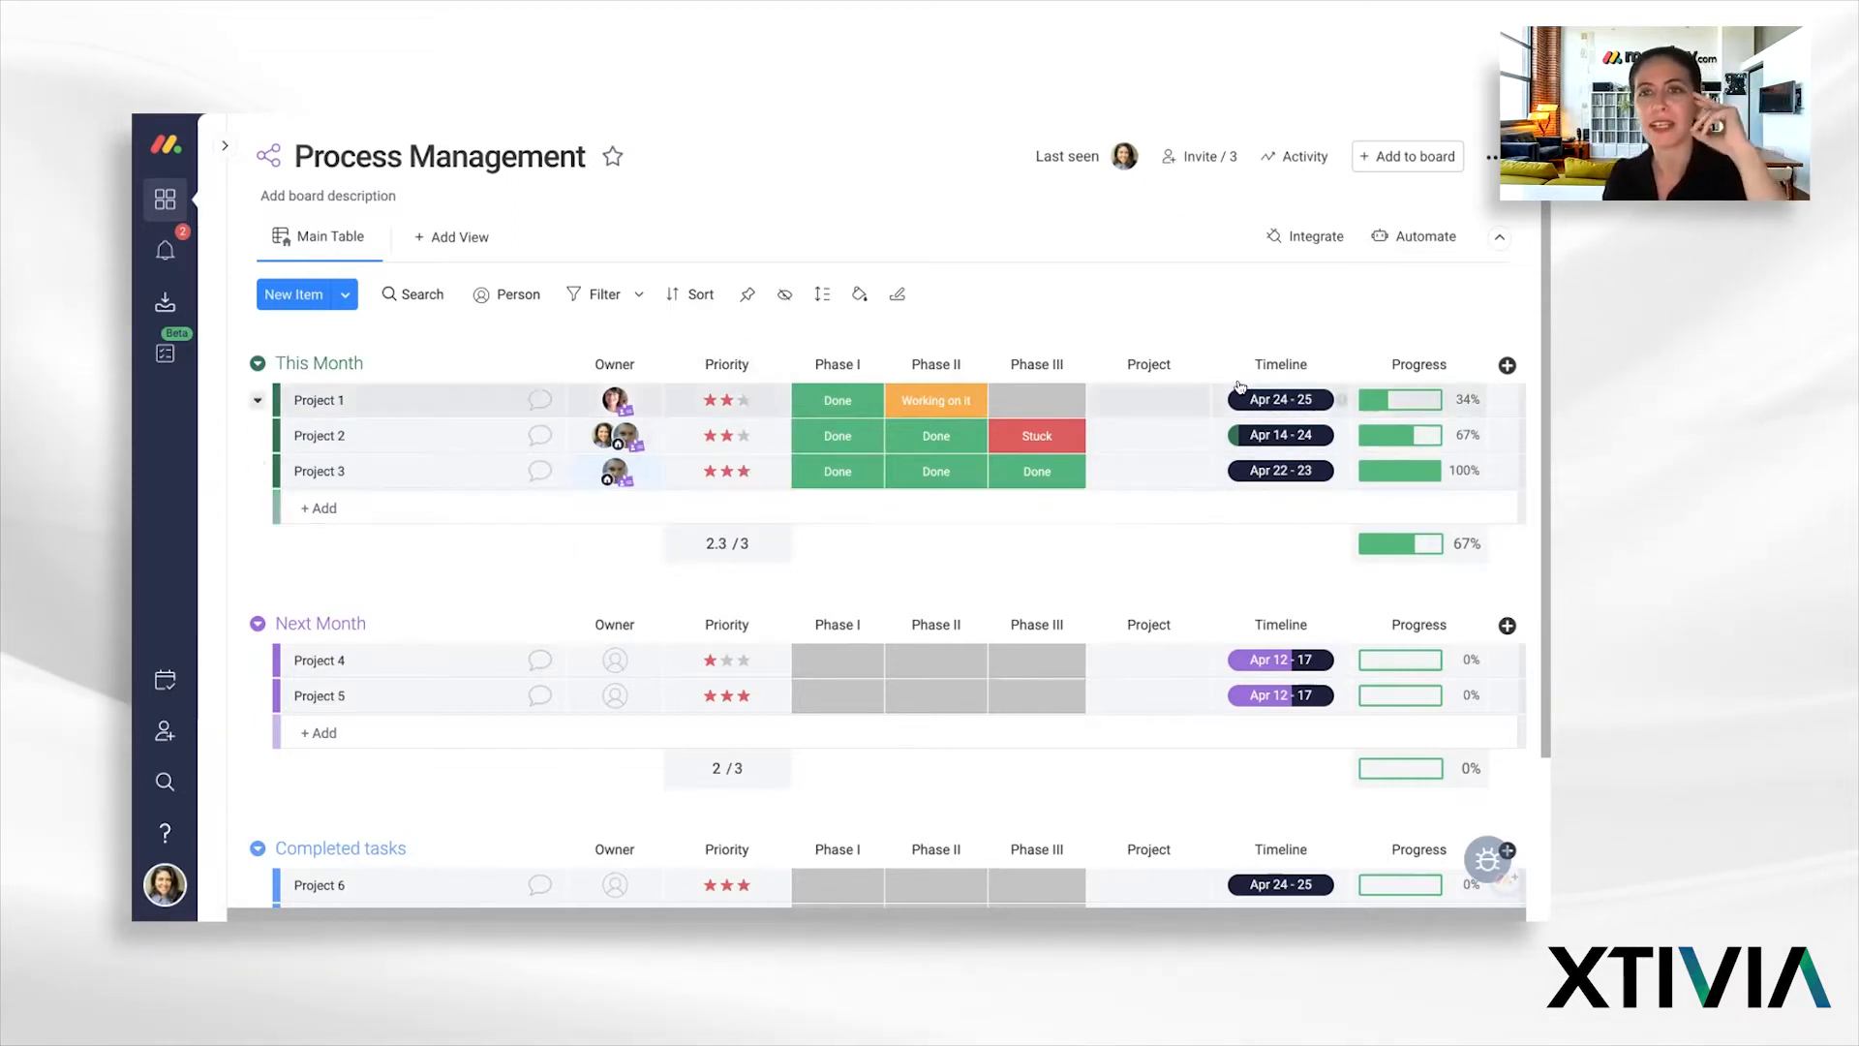
Step: Add a status column to the board and name it Urgency
left_click(1507, 364)
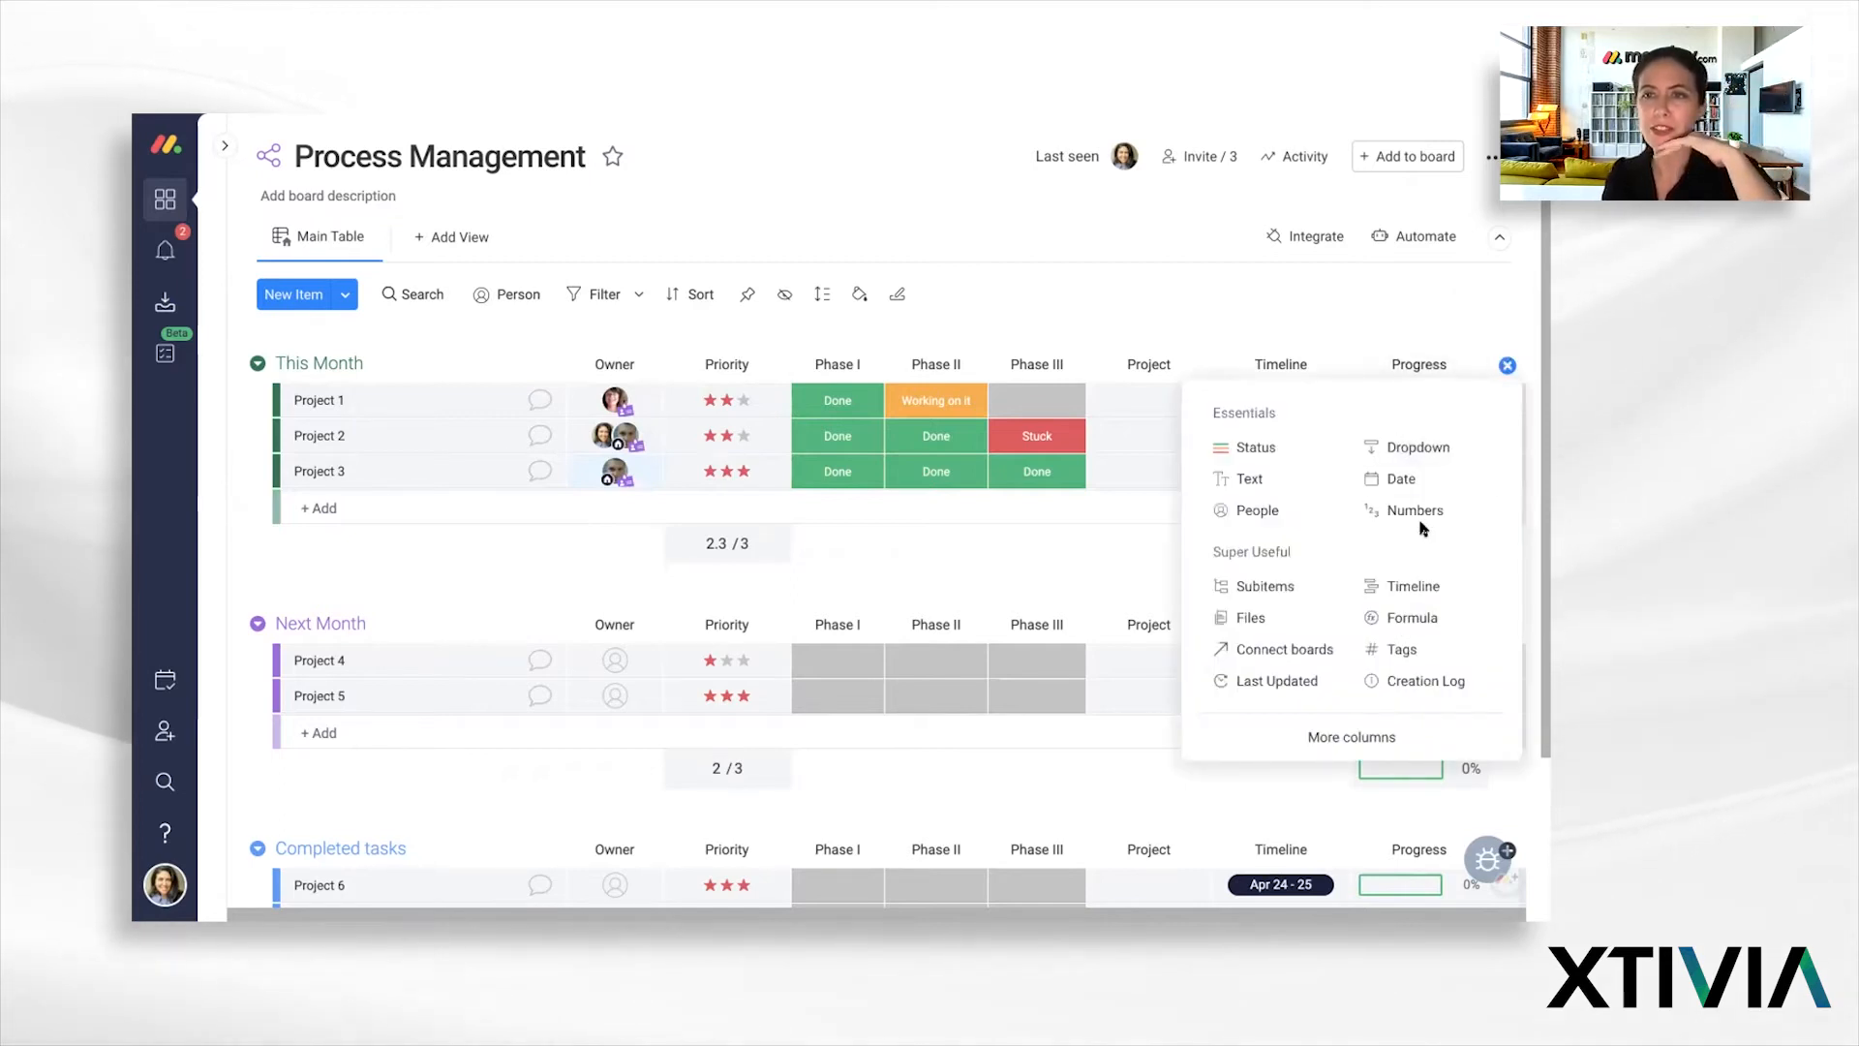
left_click(1259, 447)
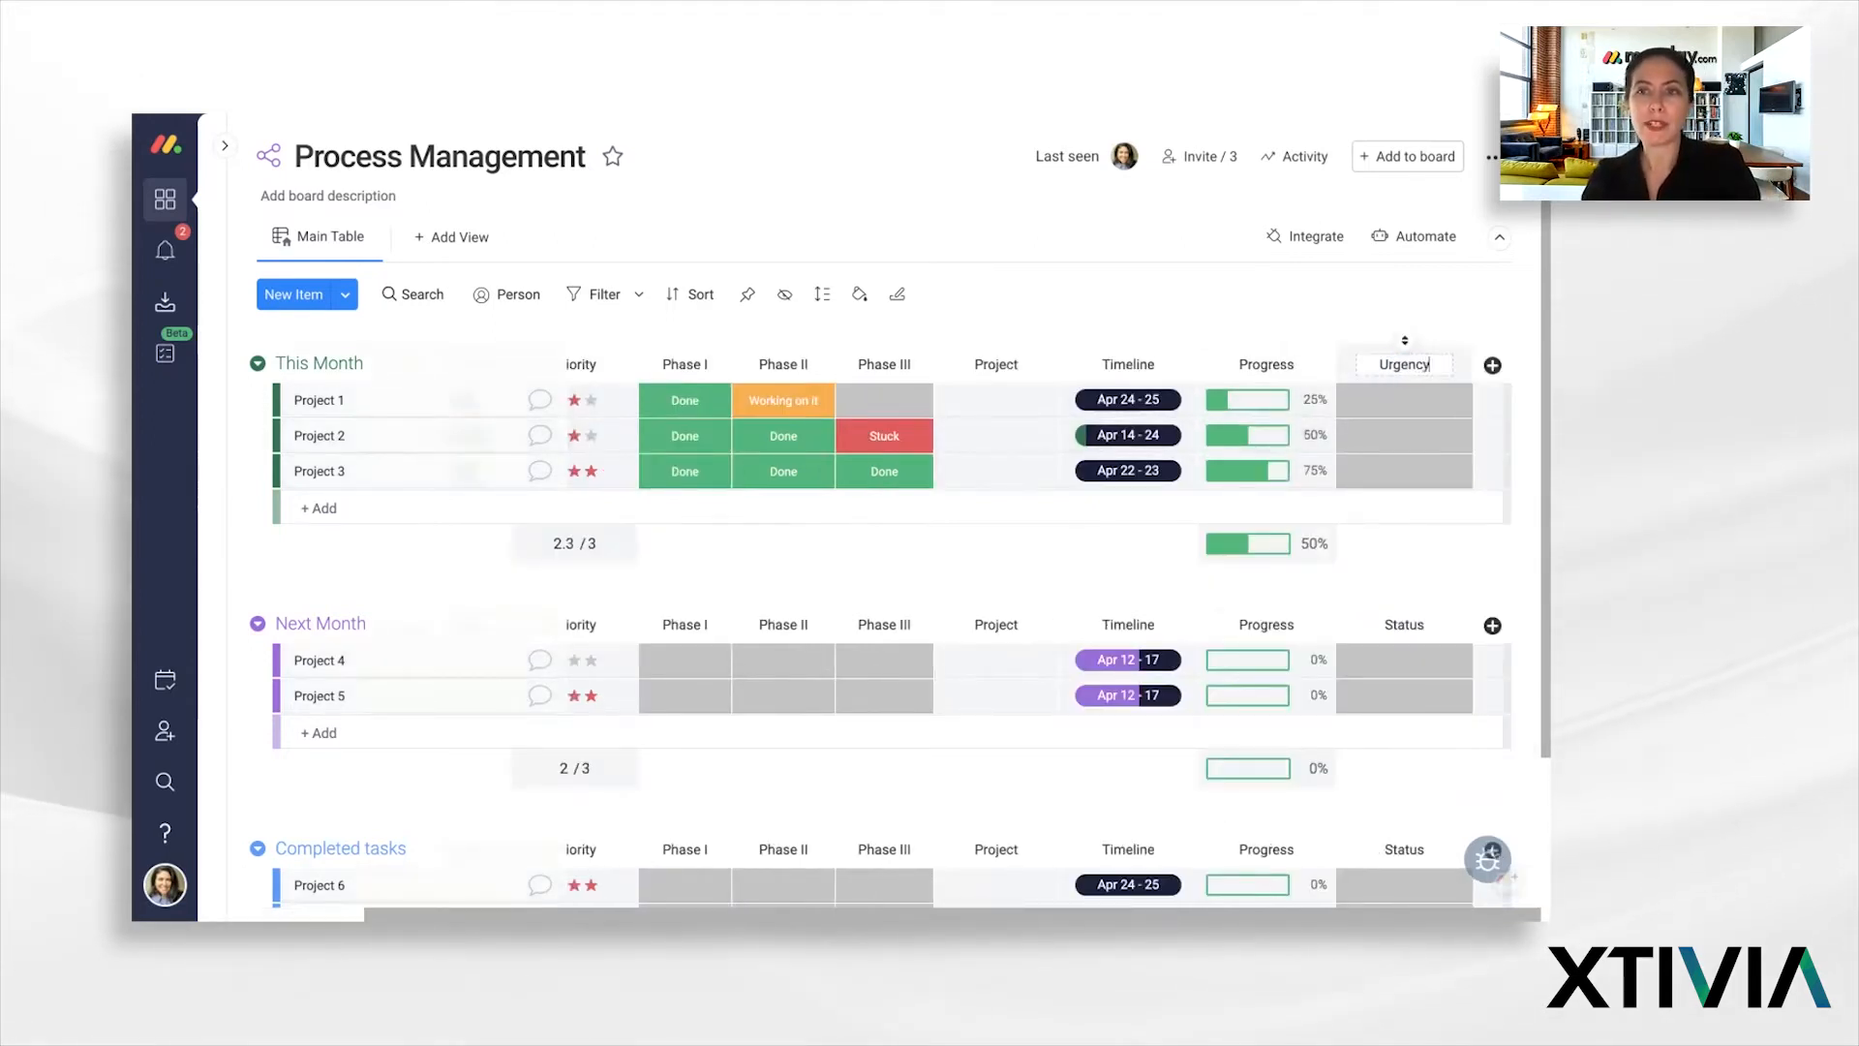
left_click(1311, 333)
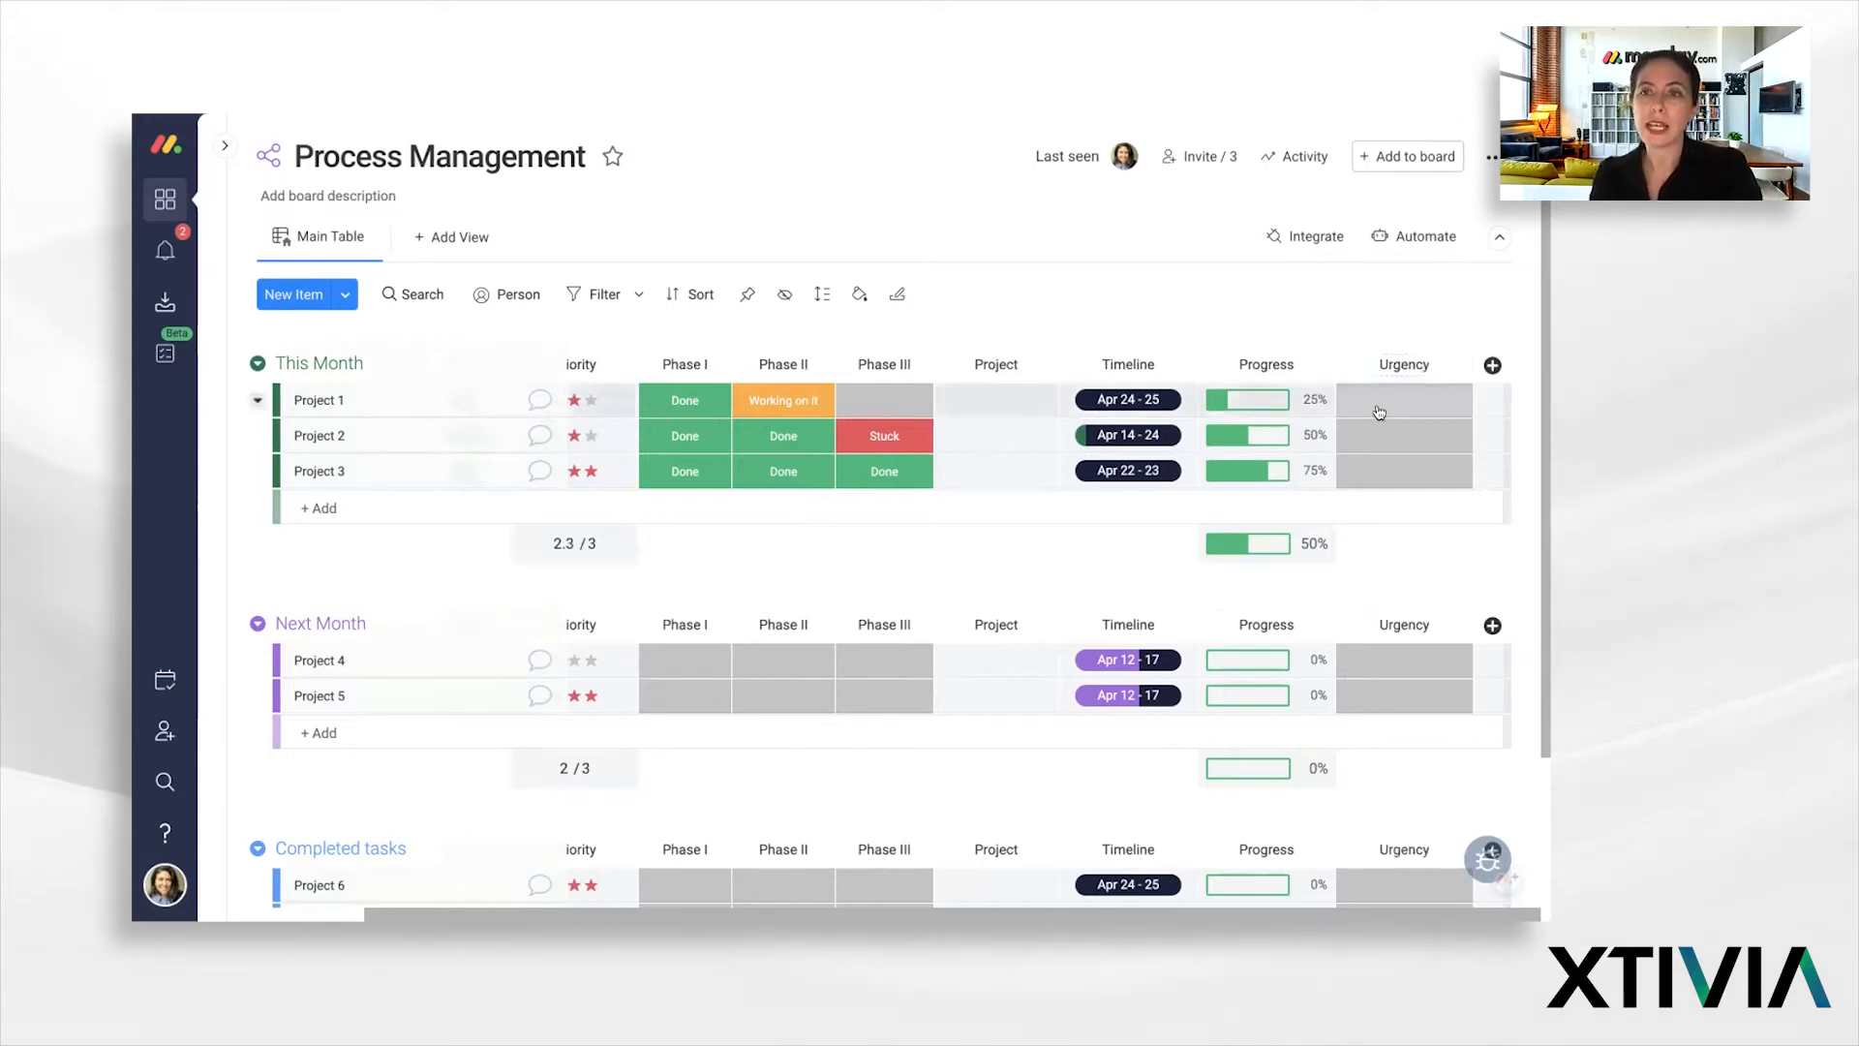
Step: Add three labels to the Urgency column: dark red "Urgent", an unnamed blue one and dark green "Take your time"
left_click(1408, 401)
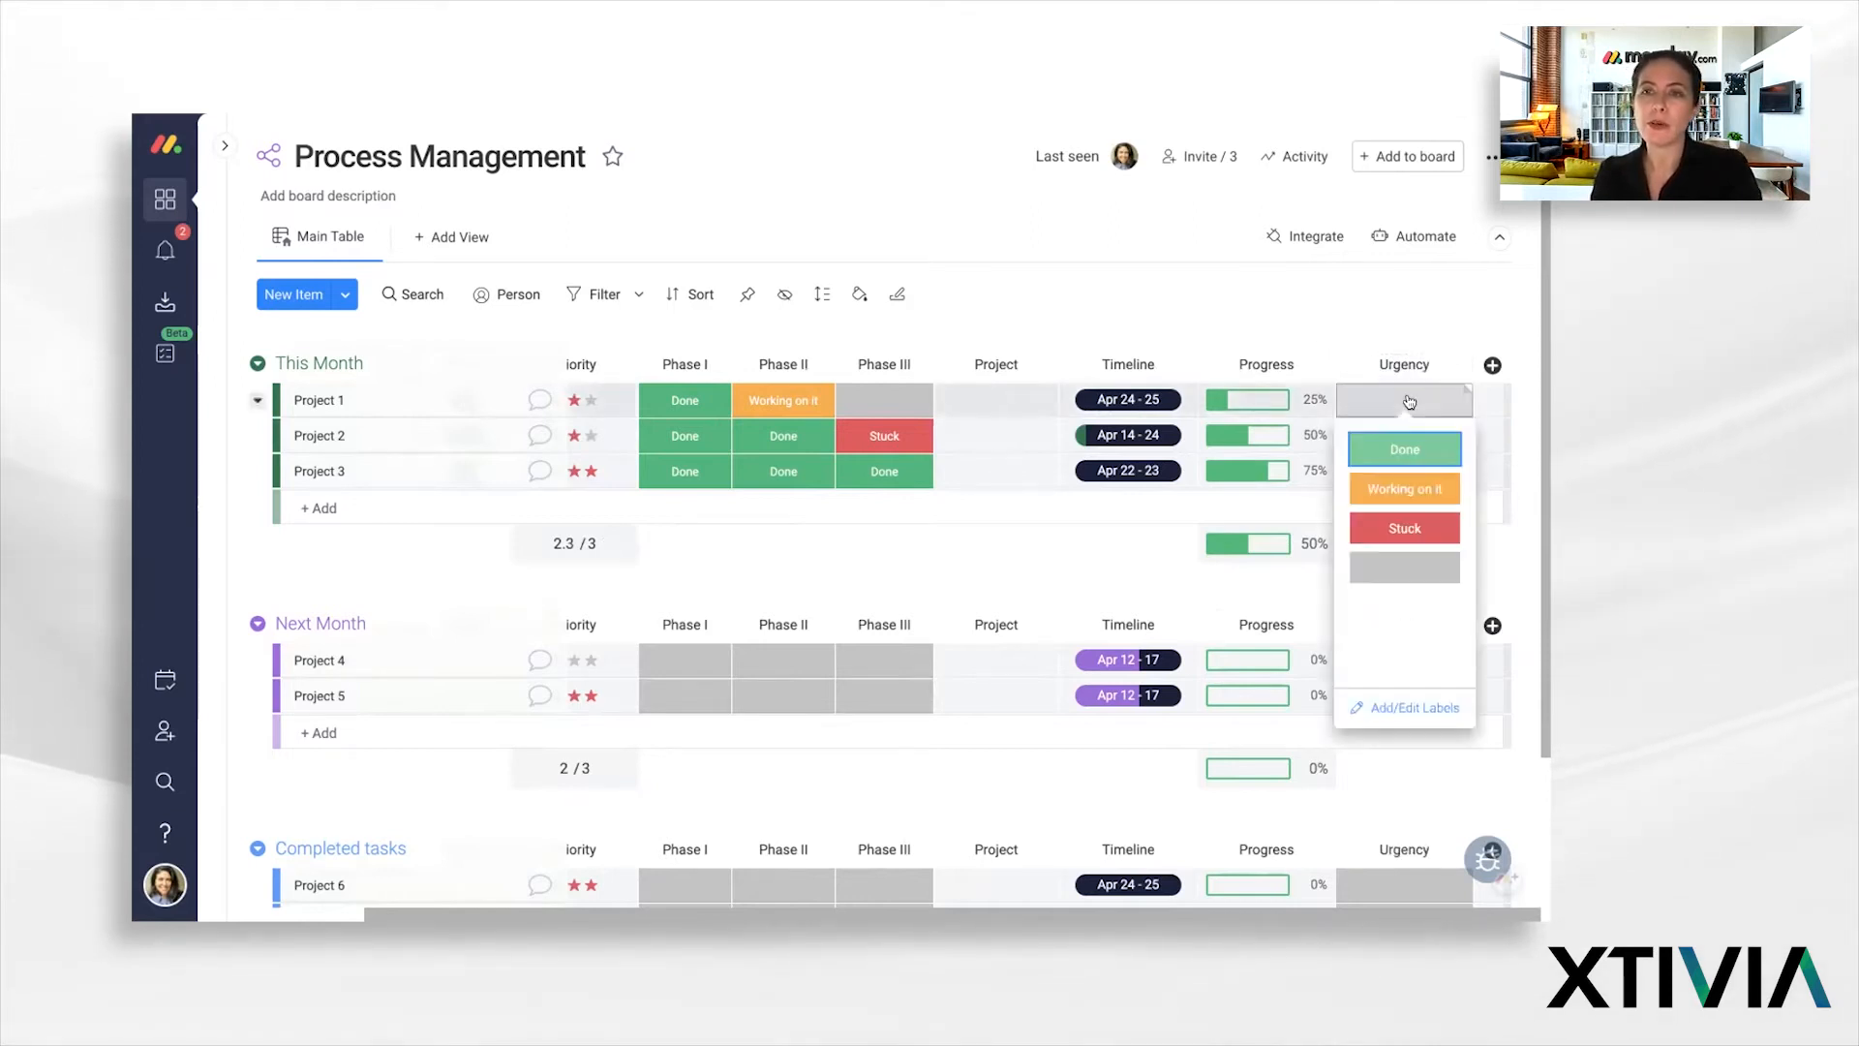
left_click(1375, 705)
left_click(1415, 474)
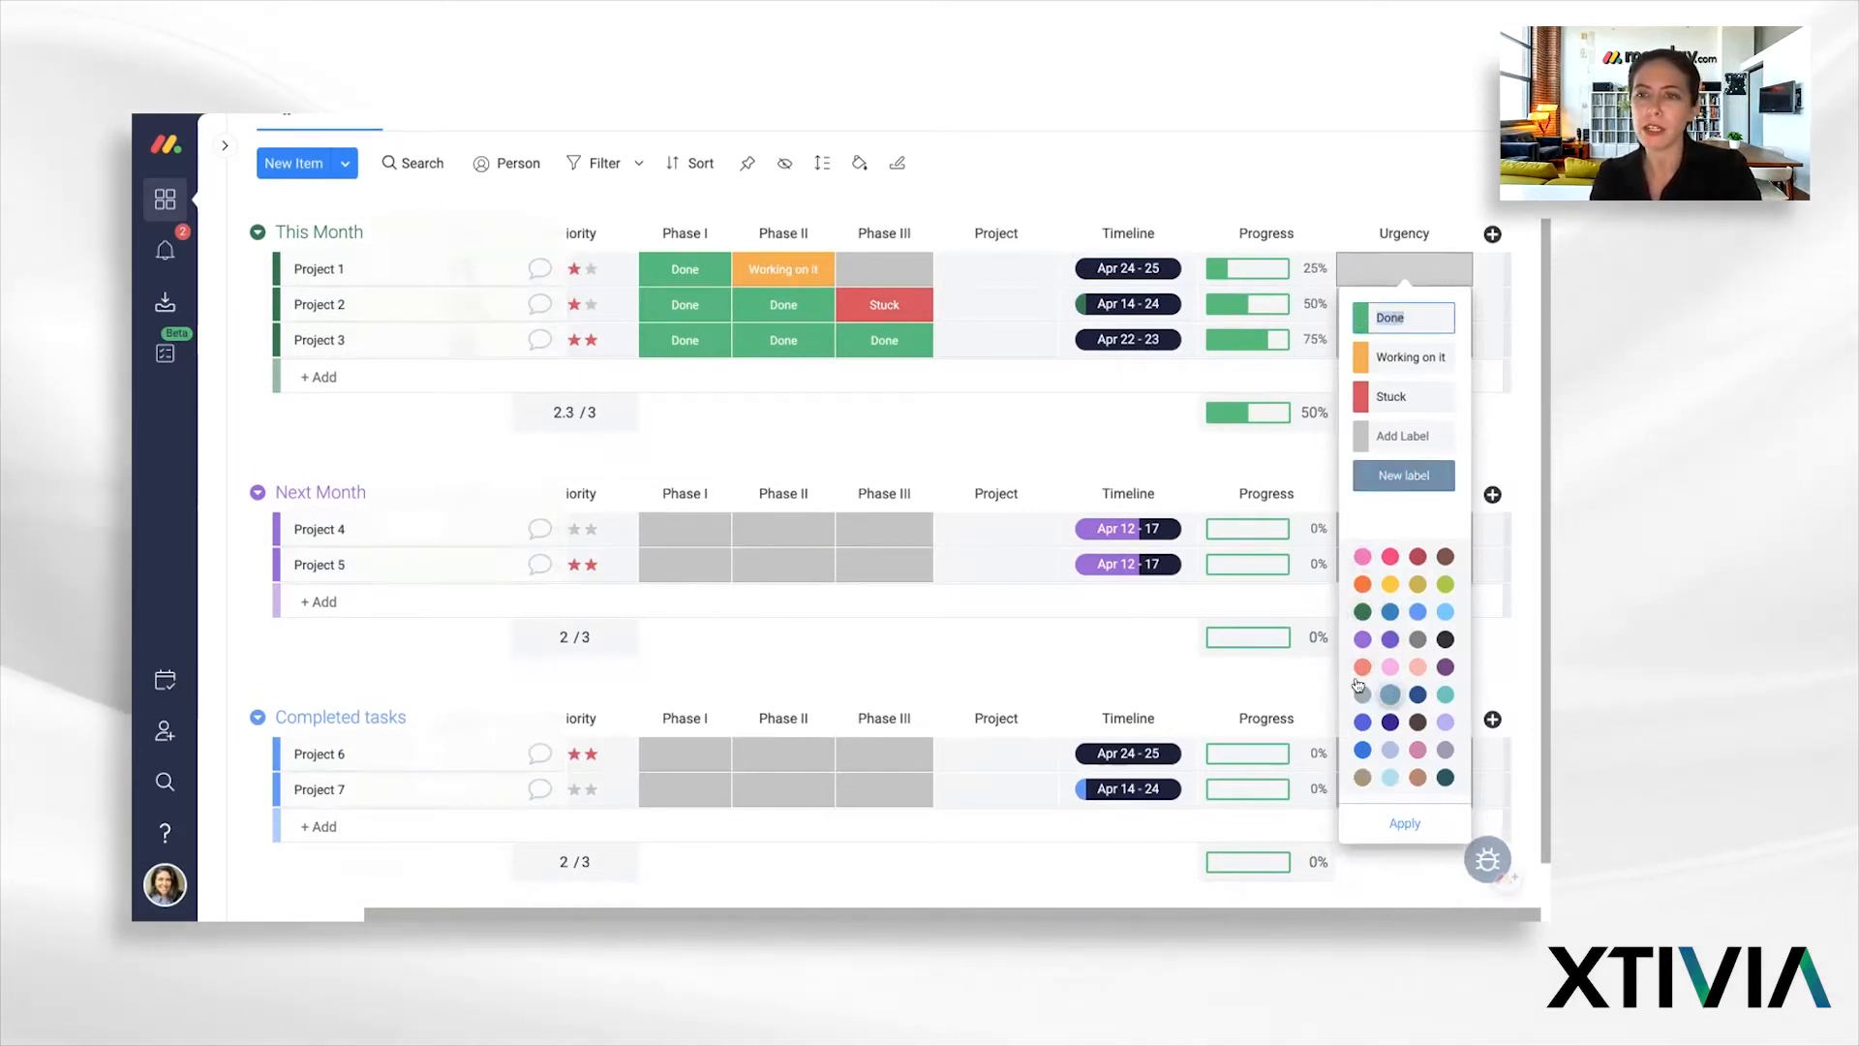
left_click(1417, 556)
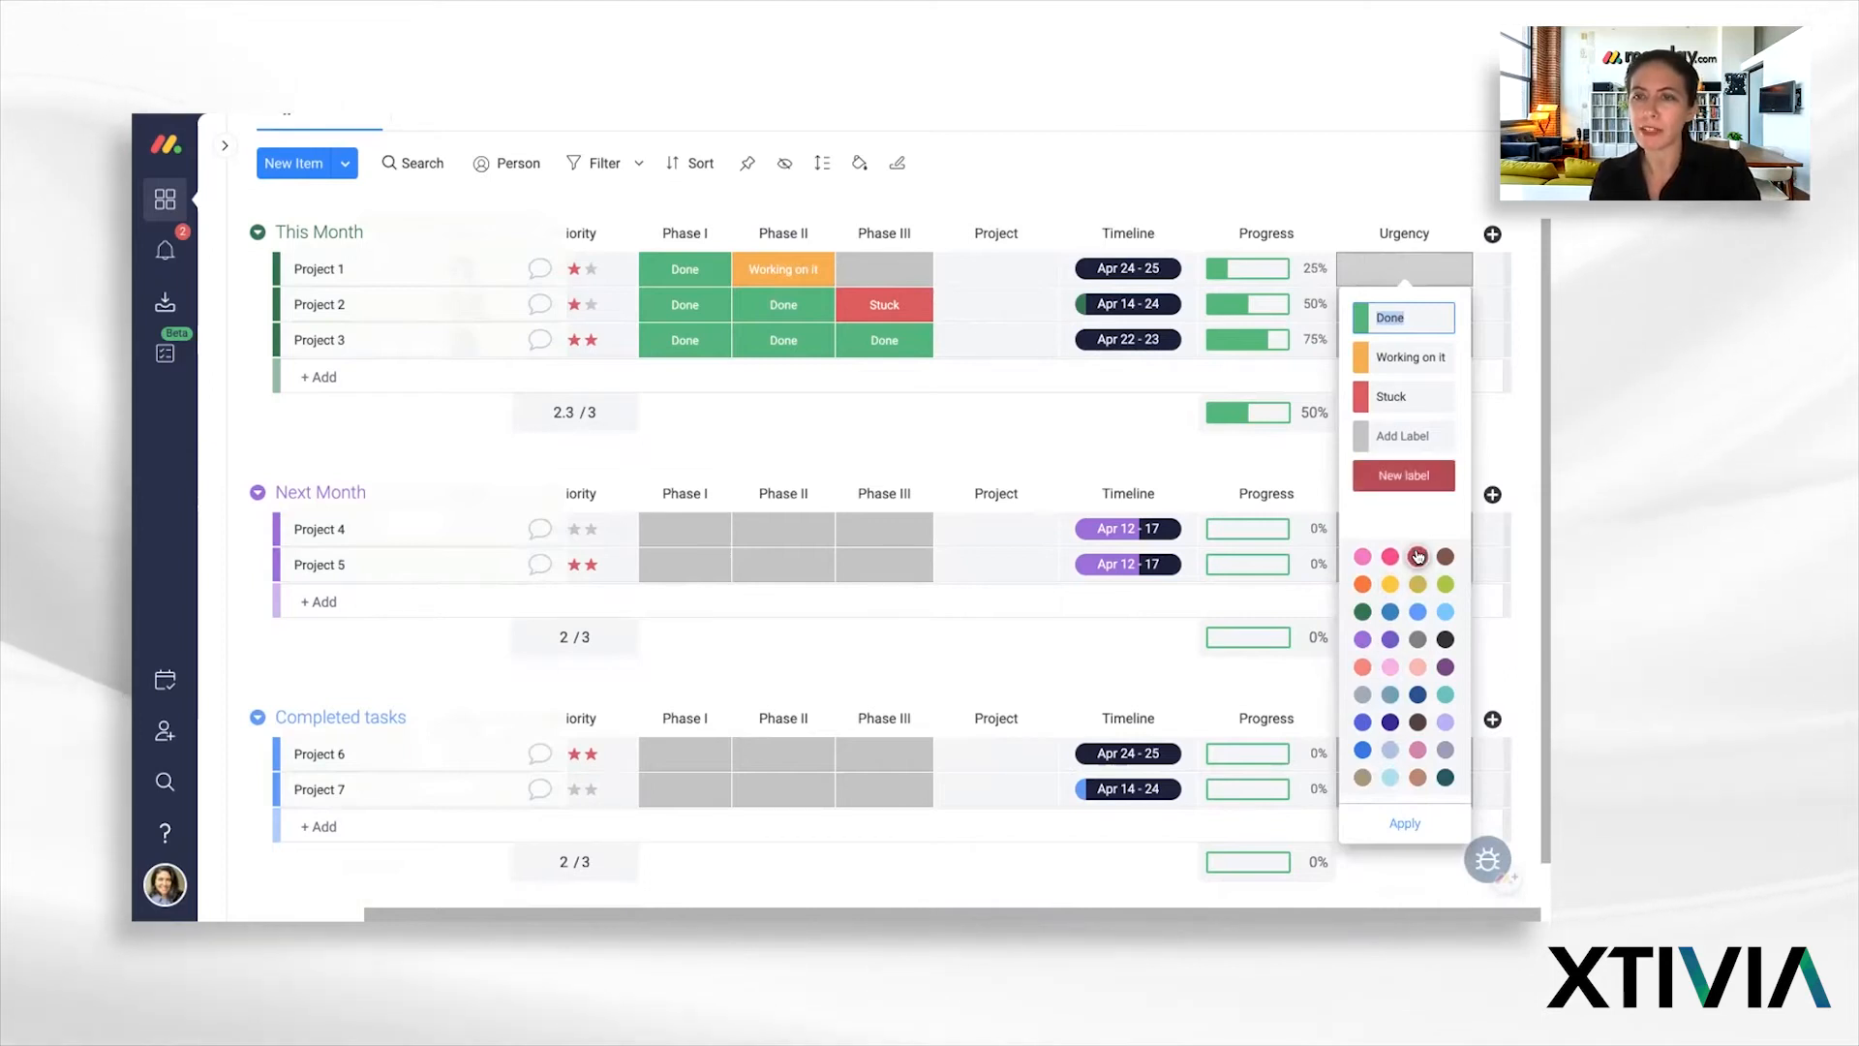
type("Urgent")
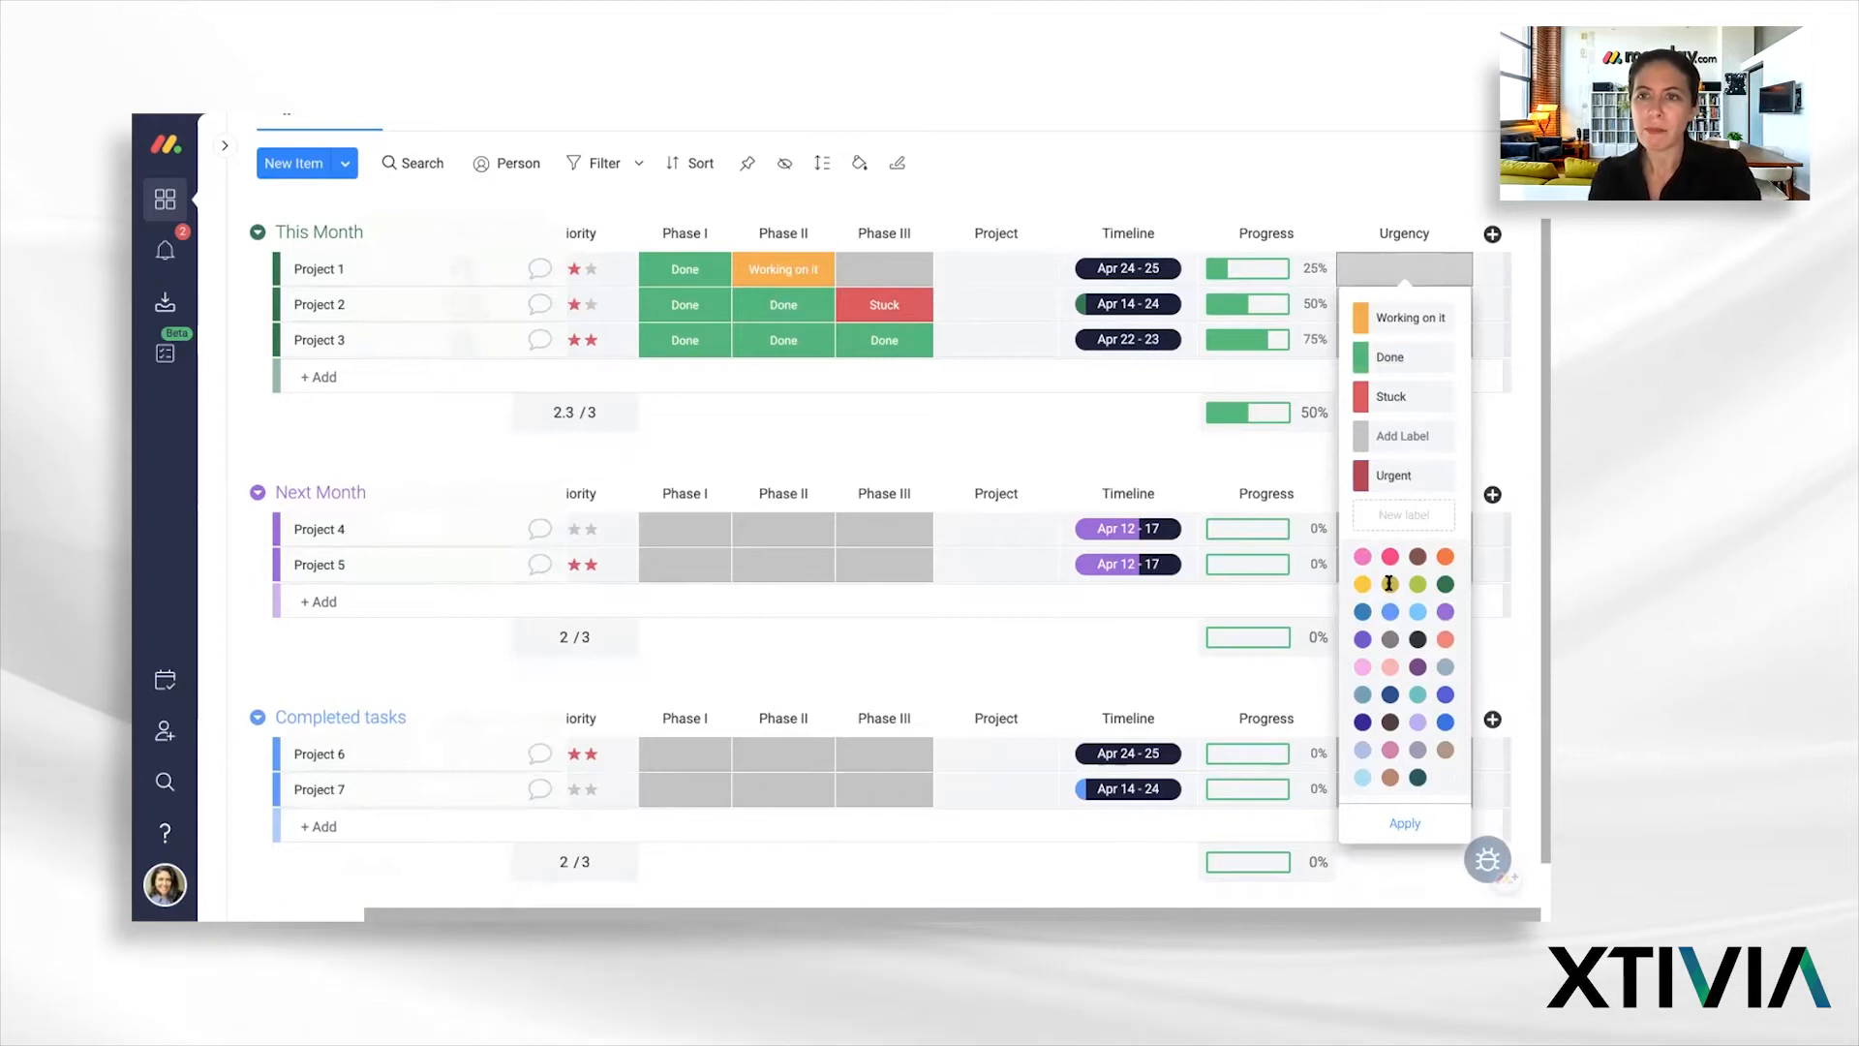
left_click(1362, 611)
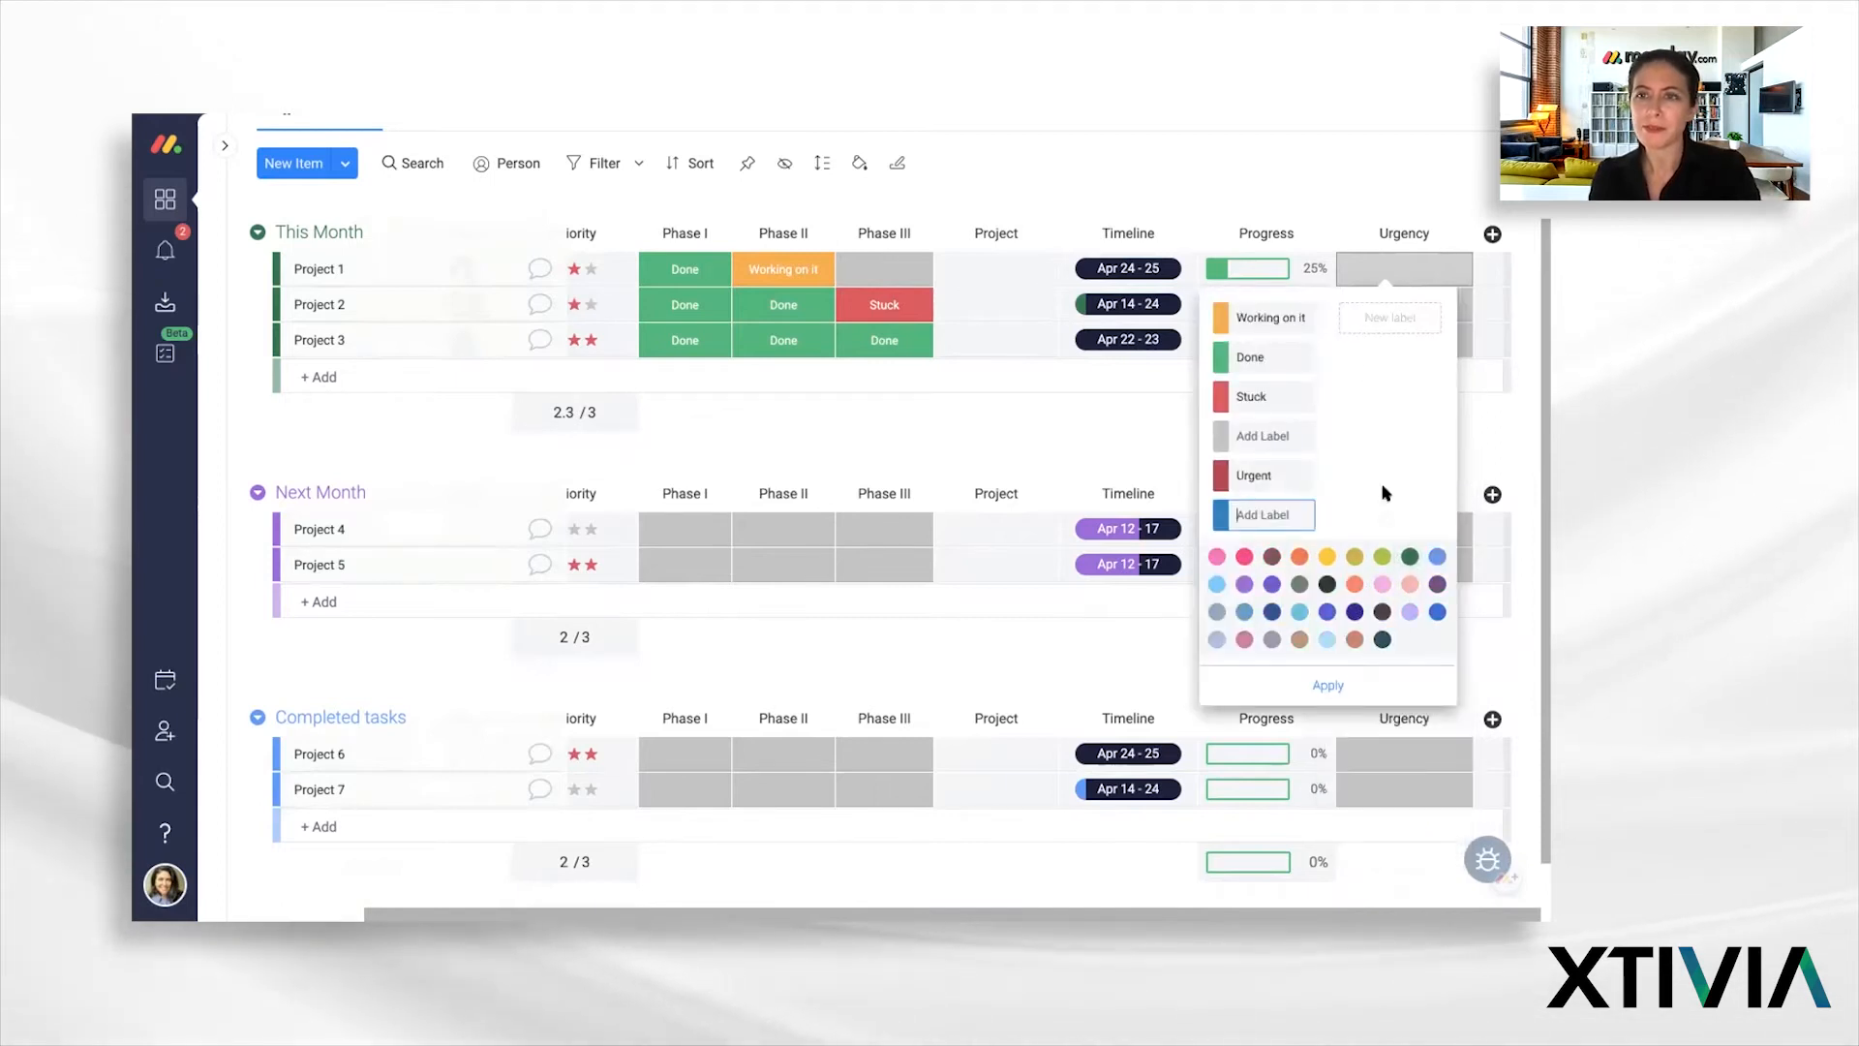
left_click(1409, 555)
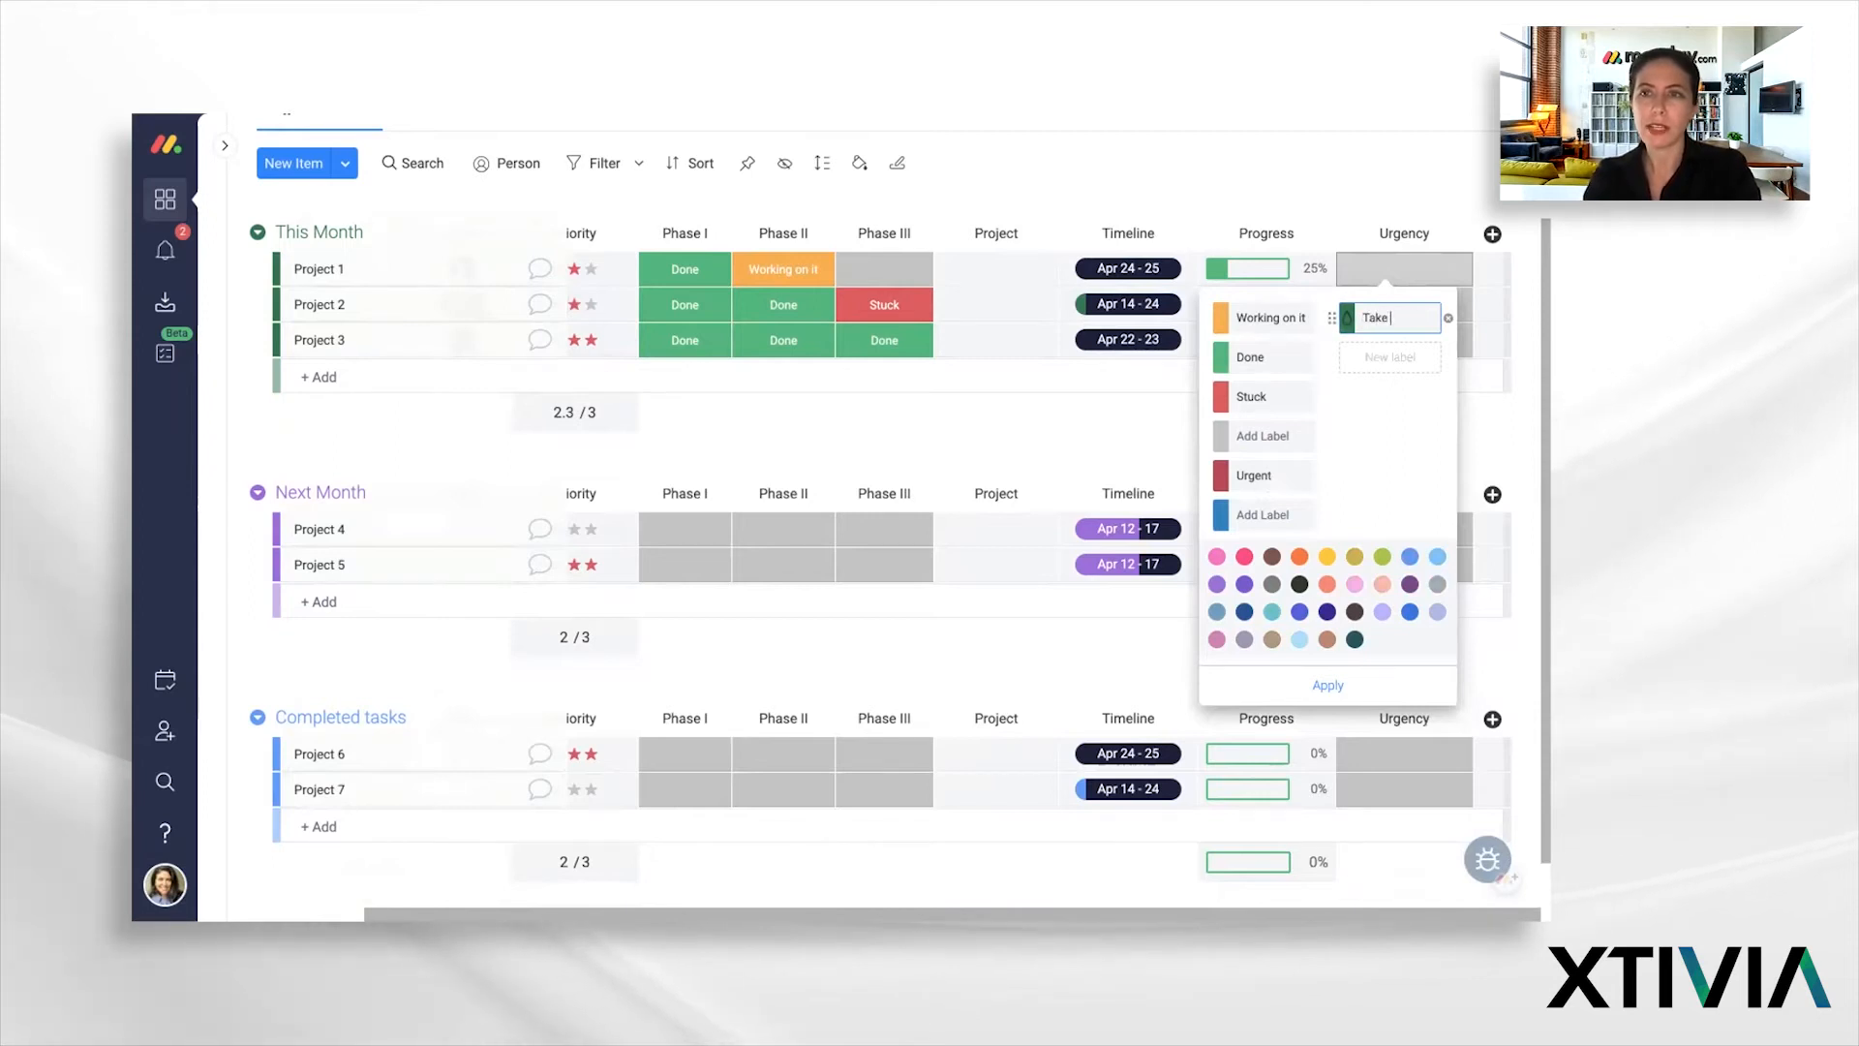
type("Take your time")
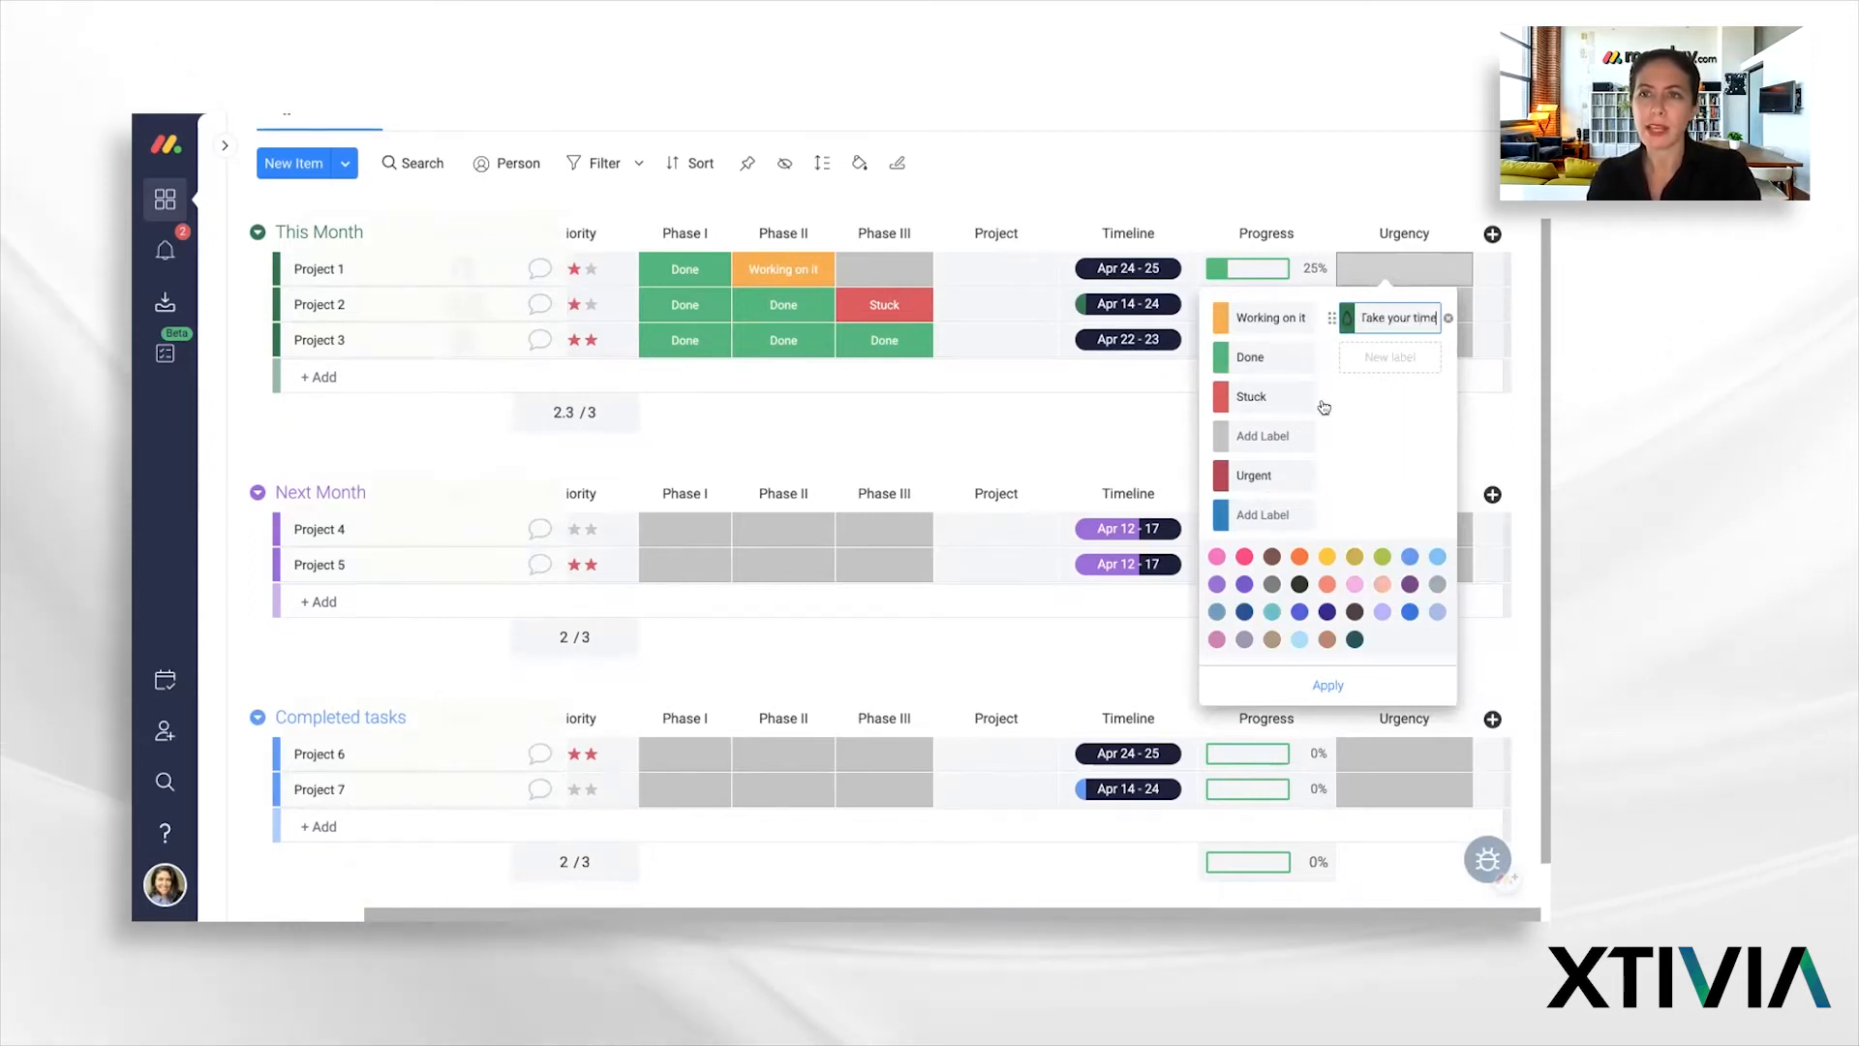
left_click(1334, 684)
Step: Set Project 1's urgency to the unnamed blue label and name that label "Medium"
left_click(1276, 528)
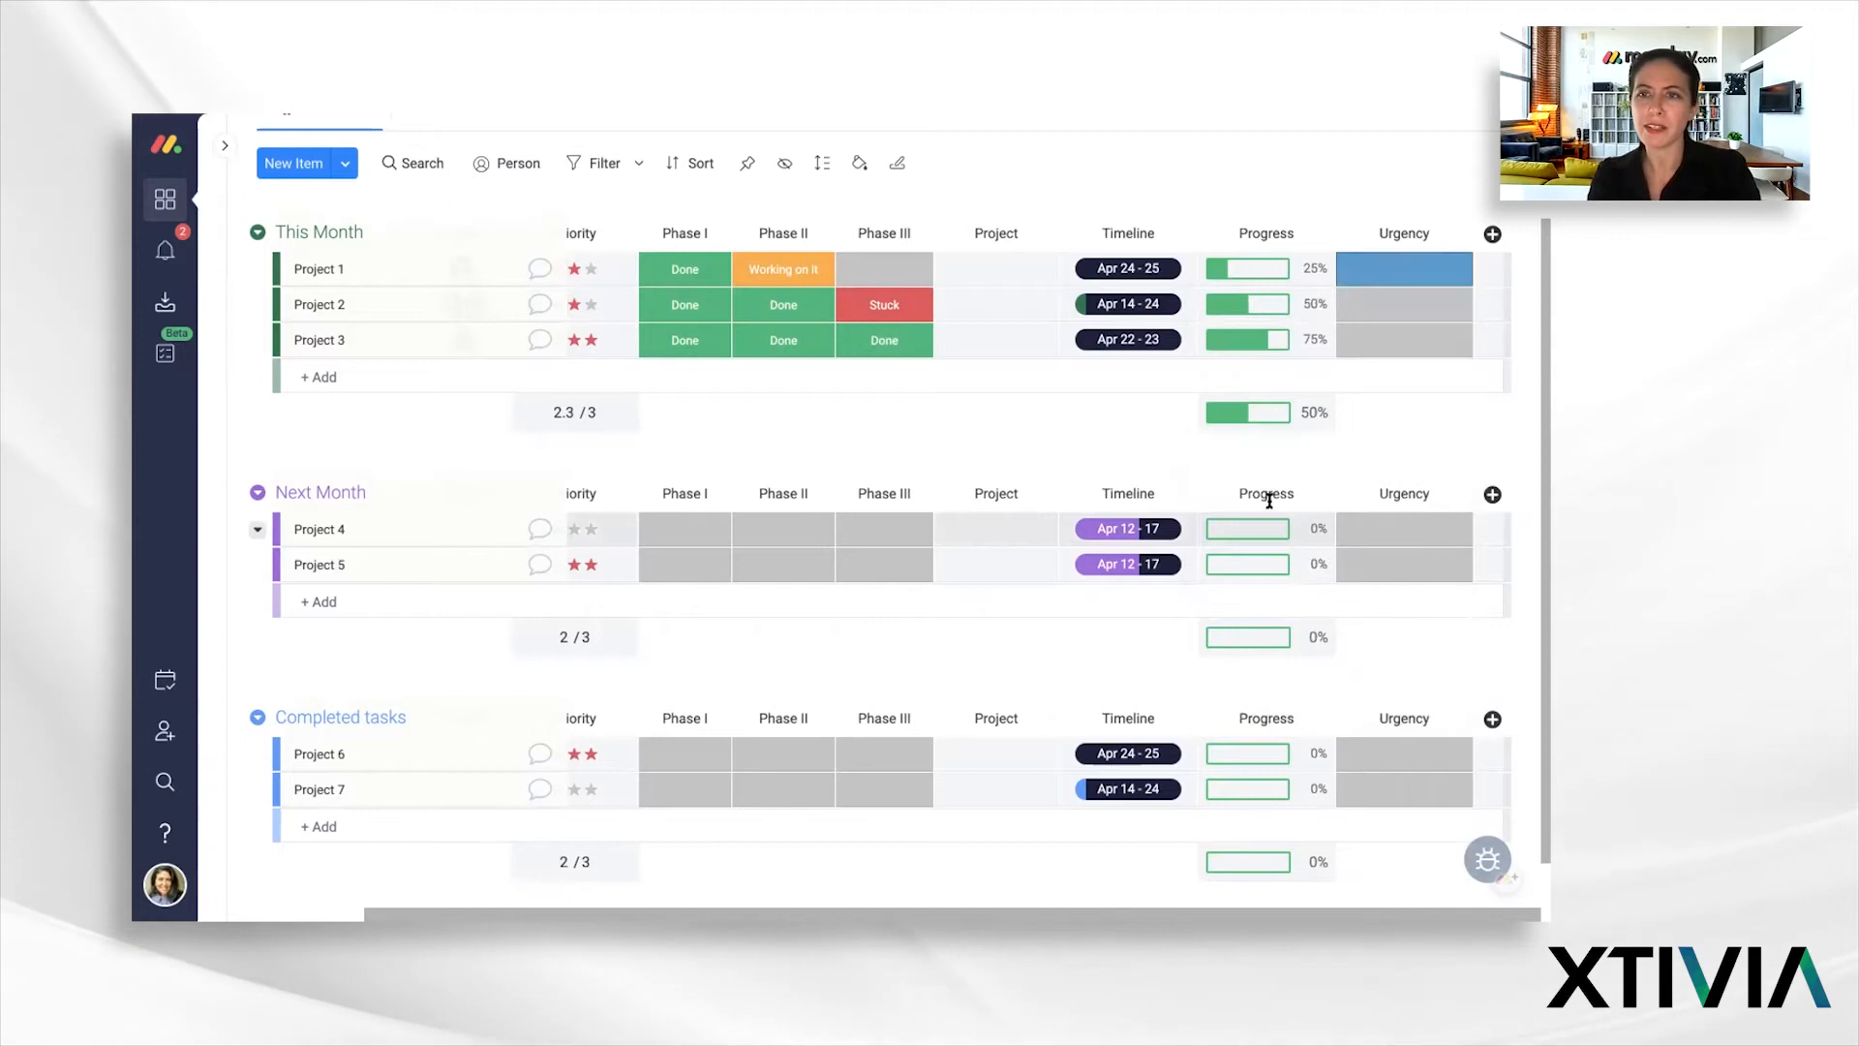
left_click(1394, 270)
left_click(1336, 576)
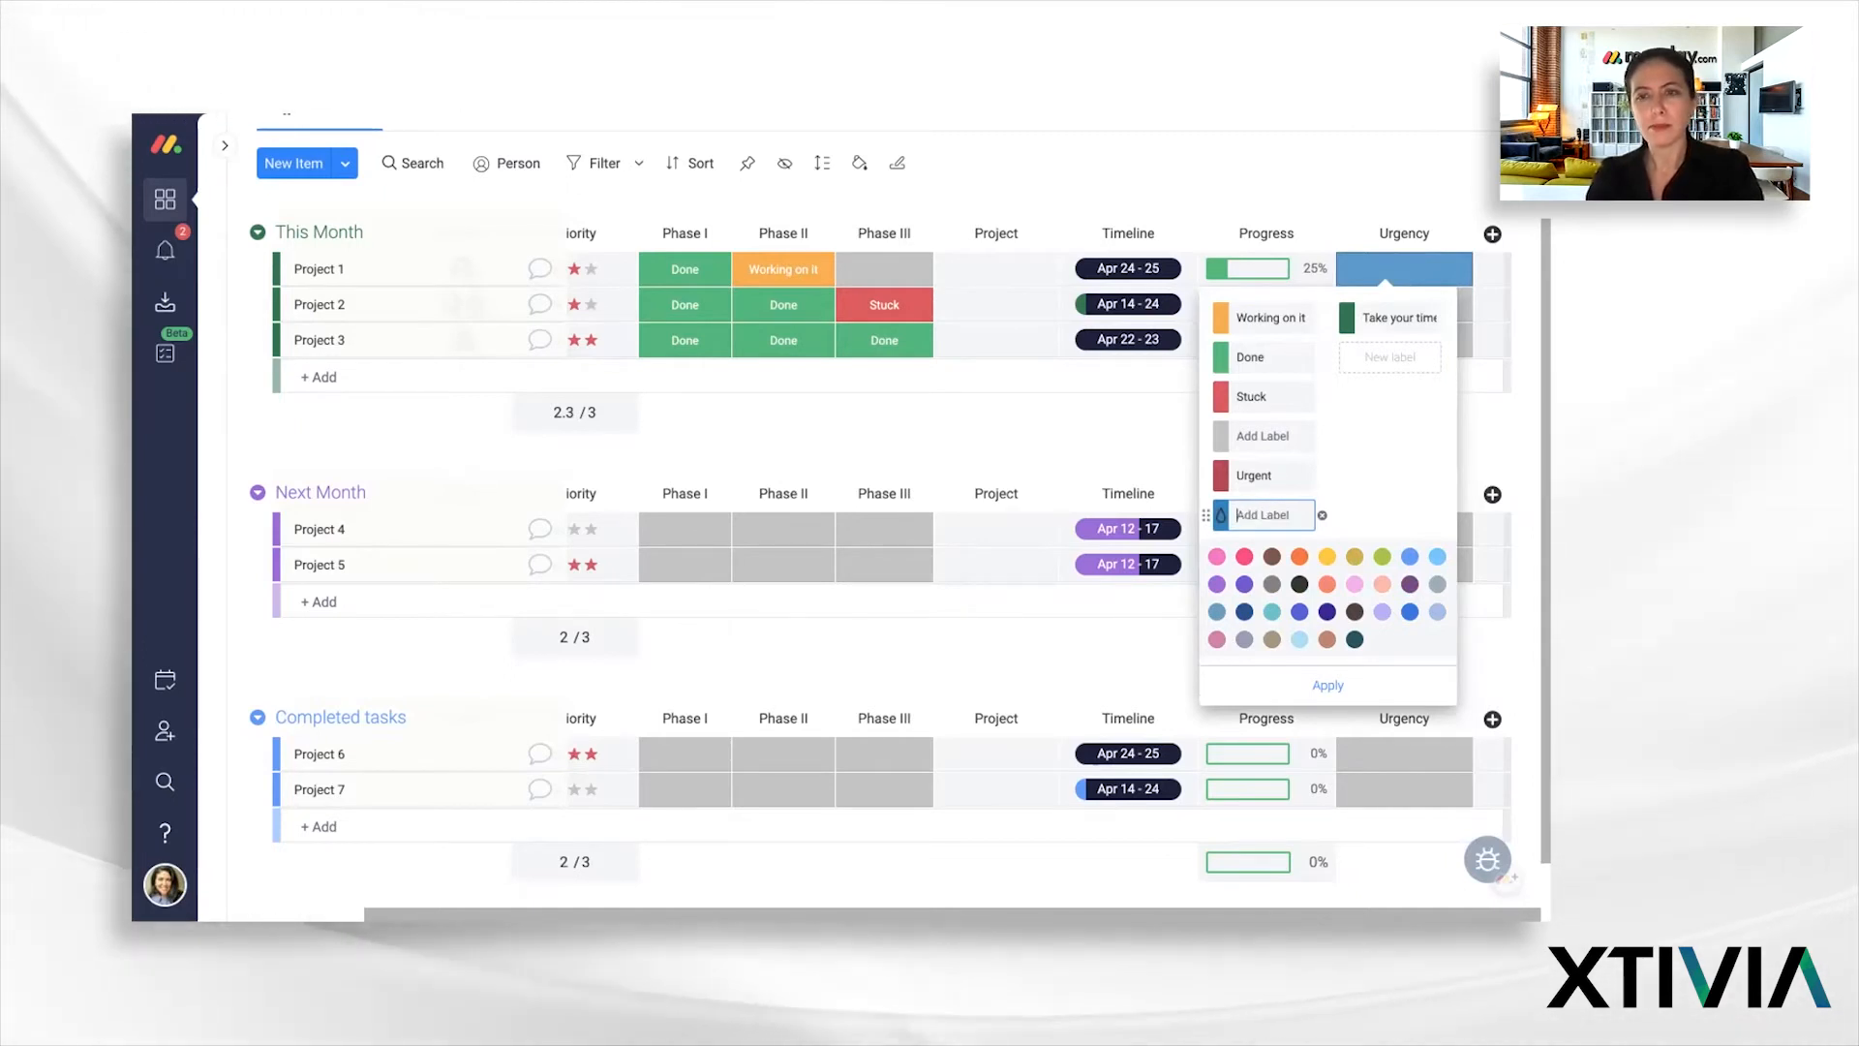
type("N")
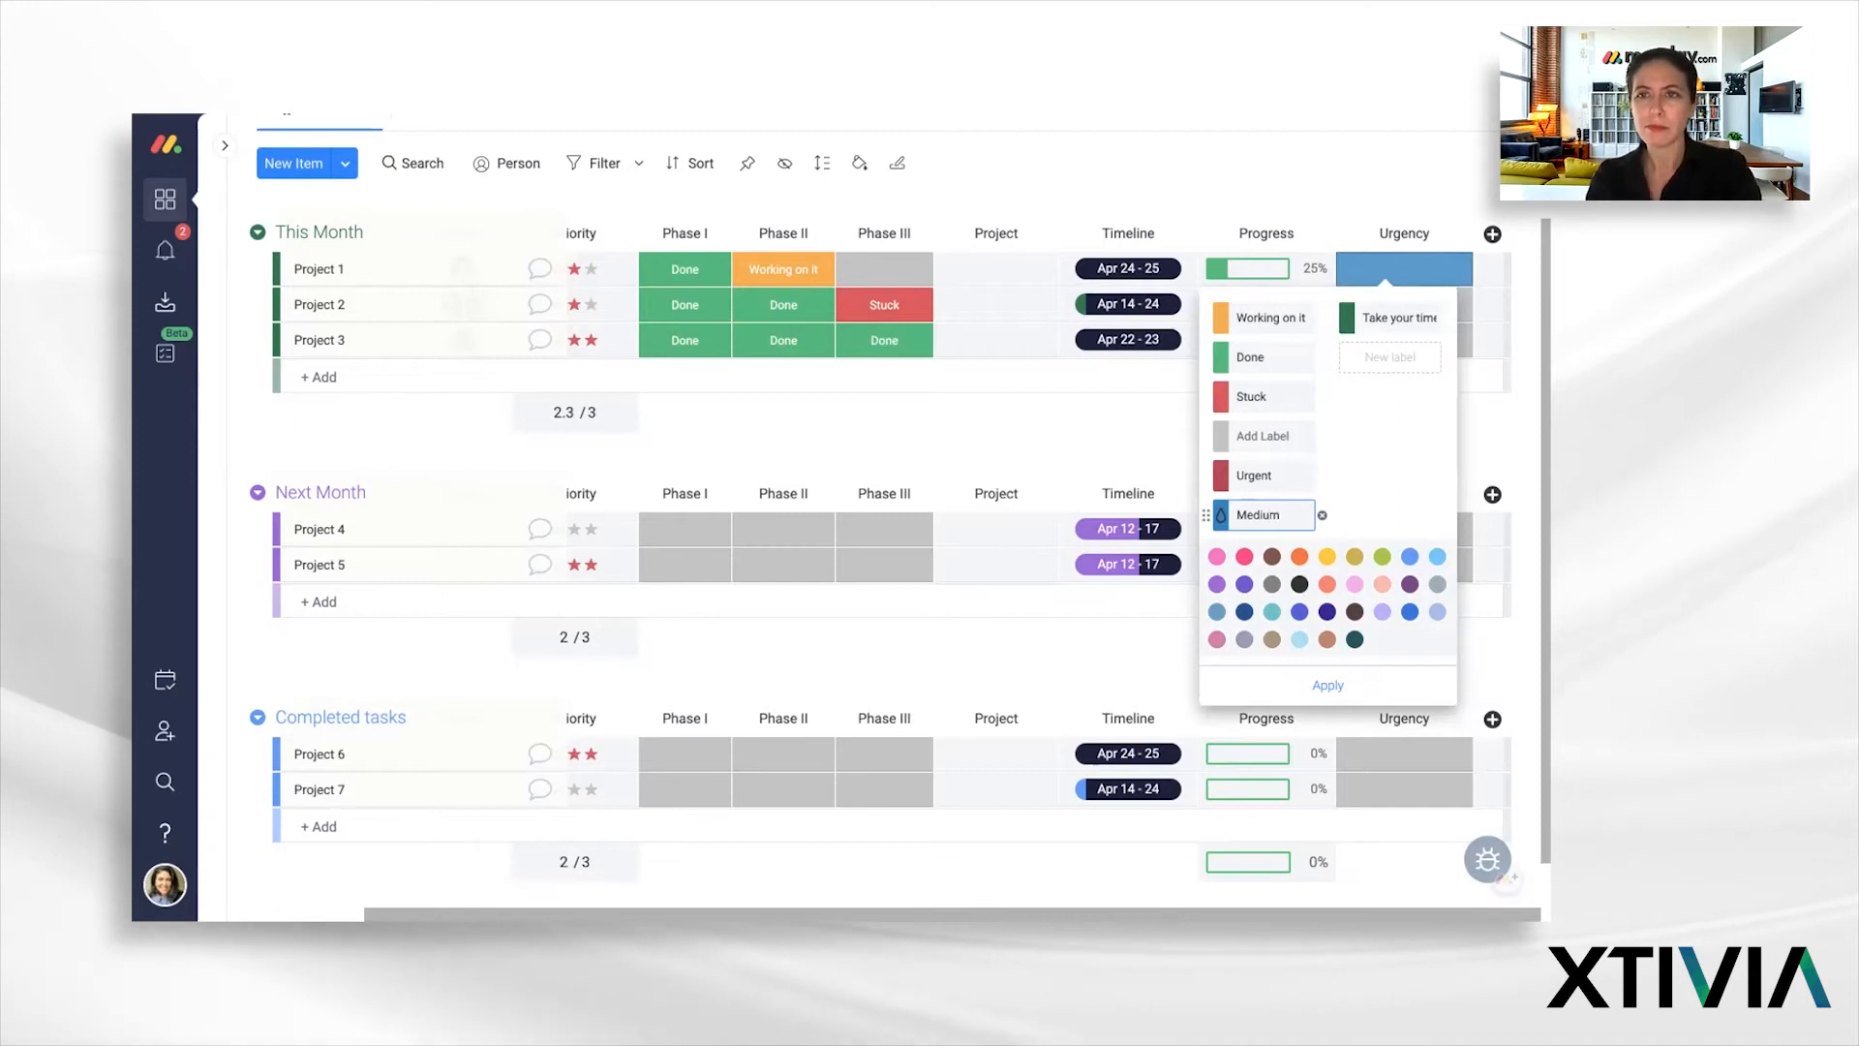
key("Return")
left_click(1111, 417)
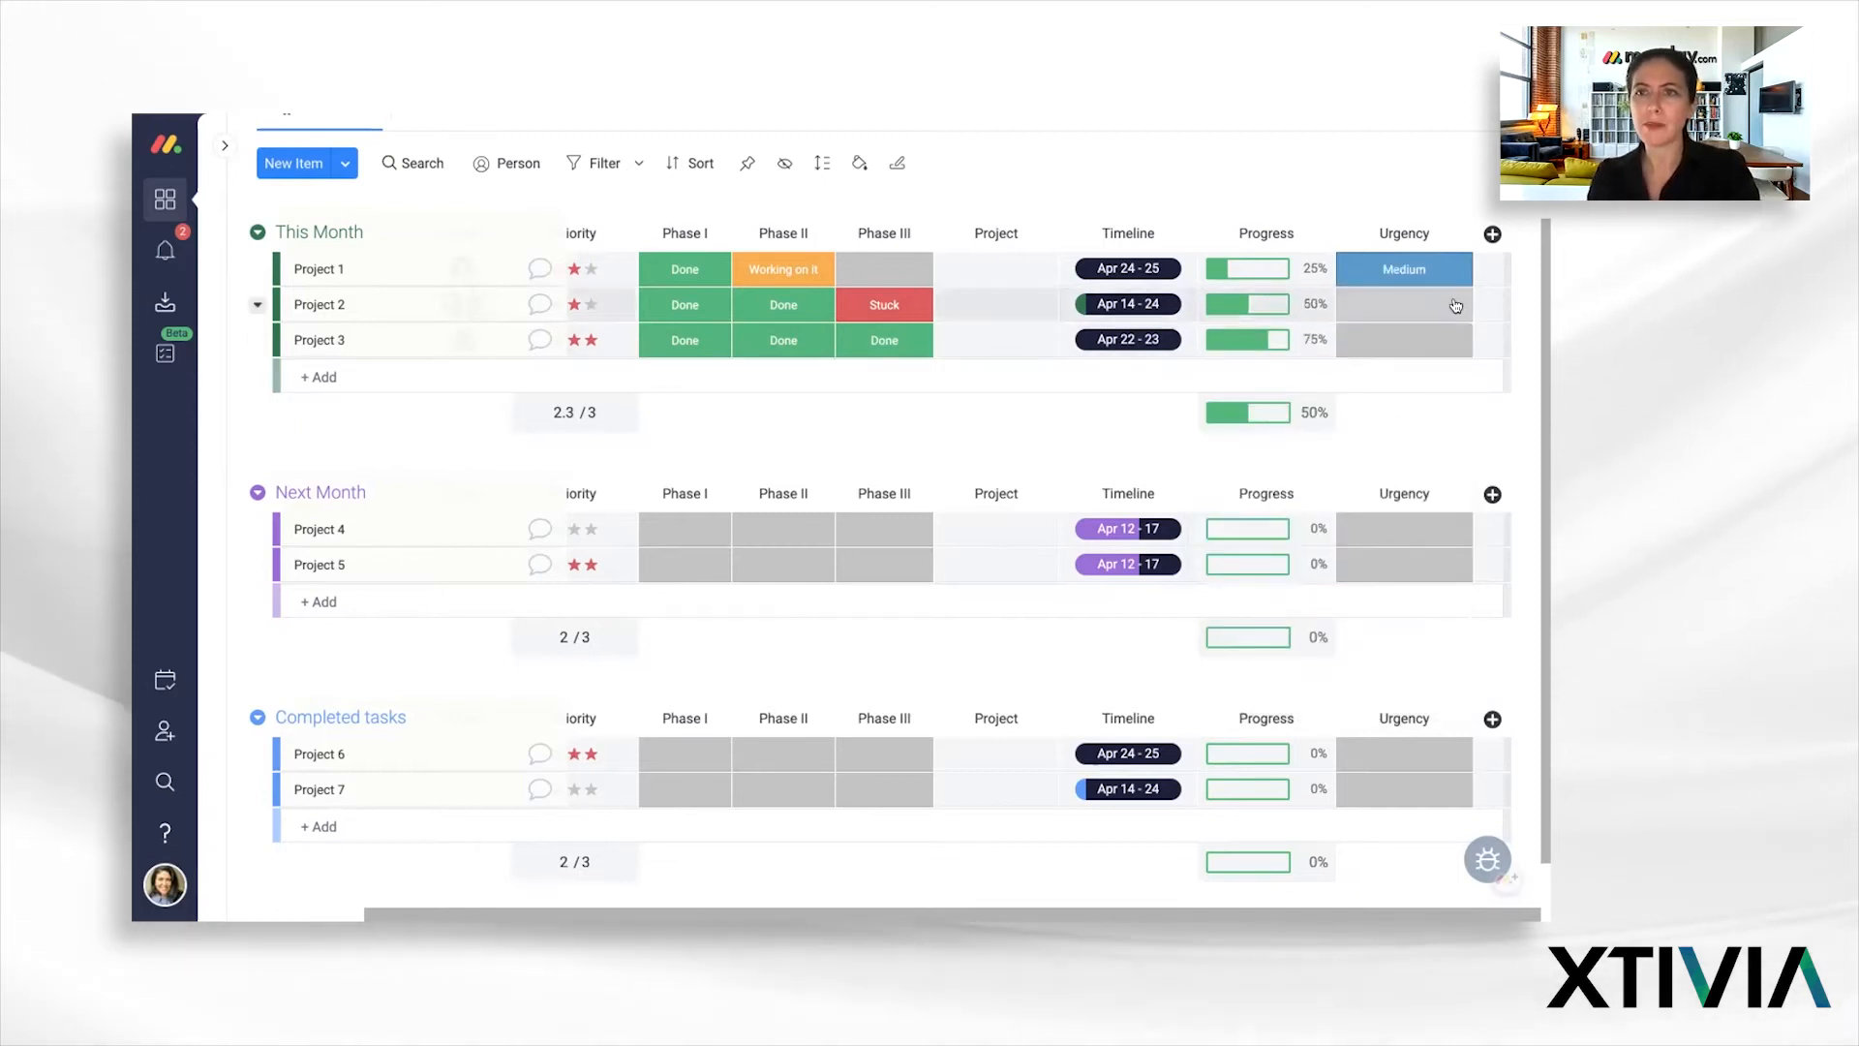
Step: Set the urgency of Projects 2 and 3 to Urgent, and change Project 2's to Take your time
left_click(1394, 304)
left_click(1284, 513)
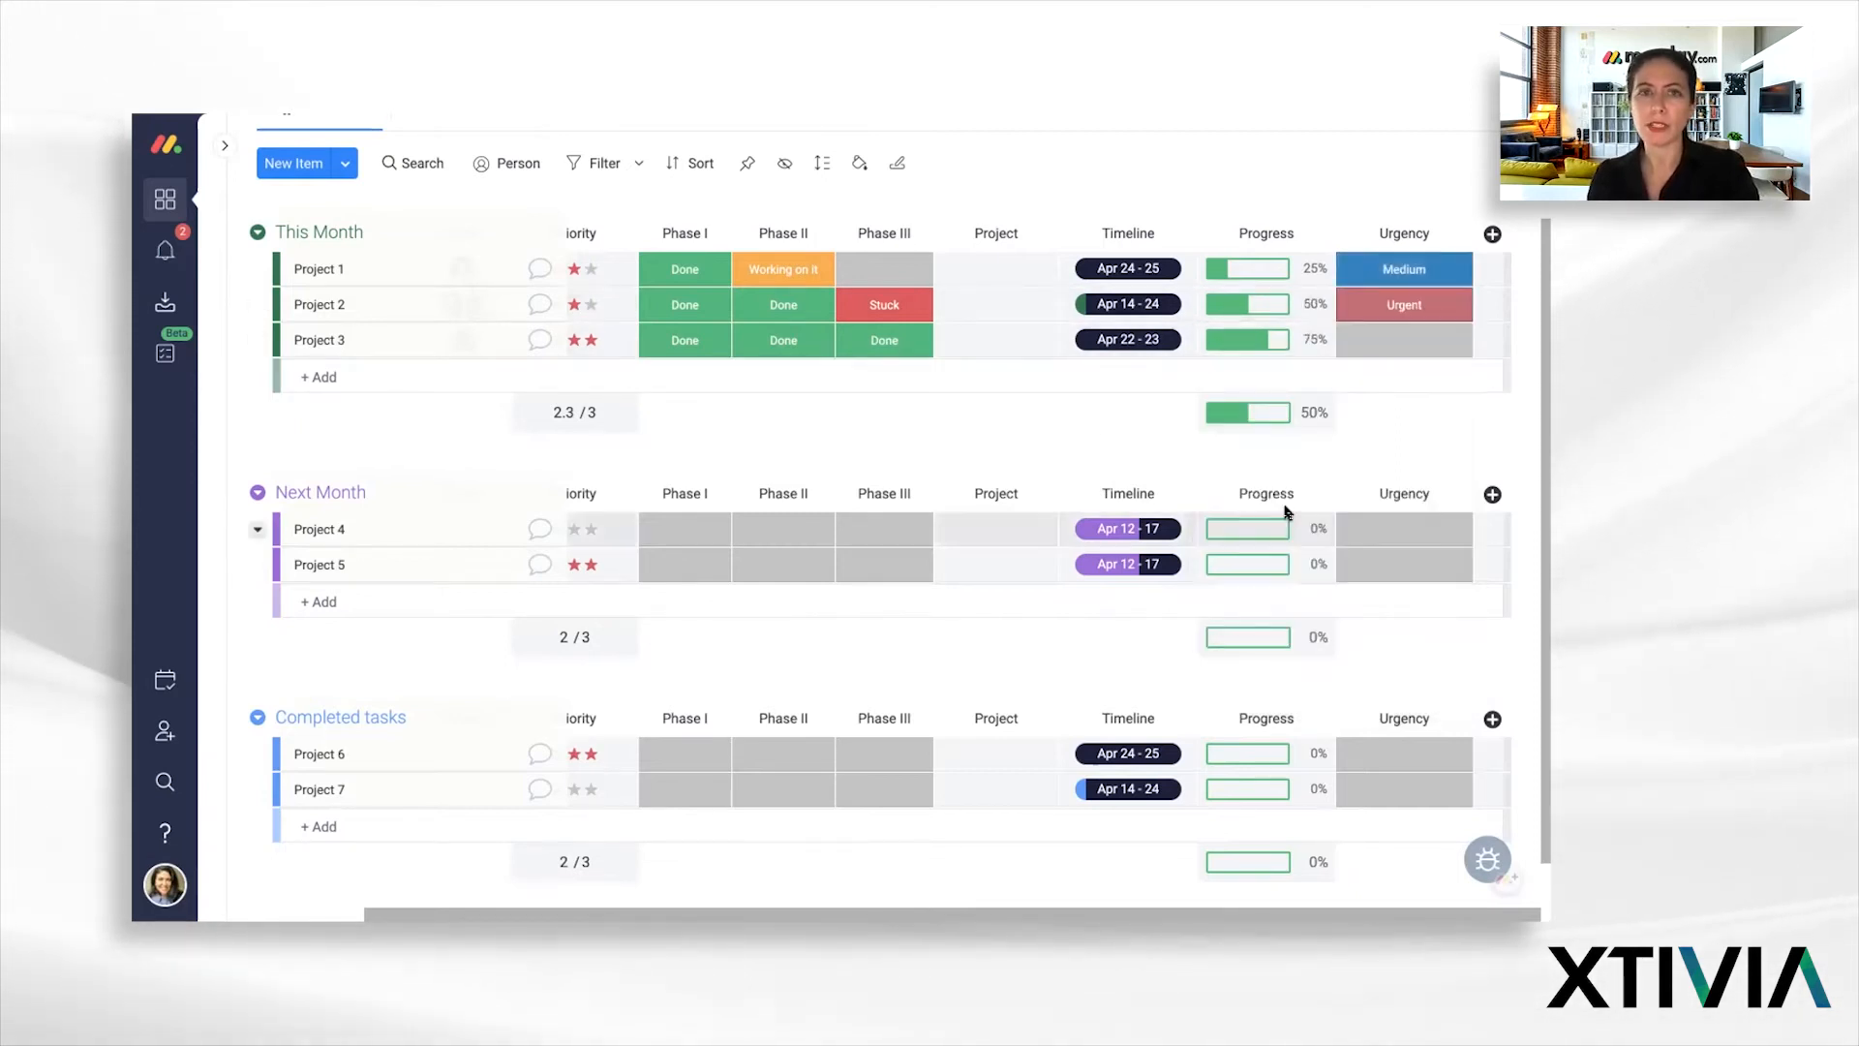
left_click(1408, 339)
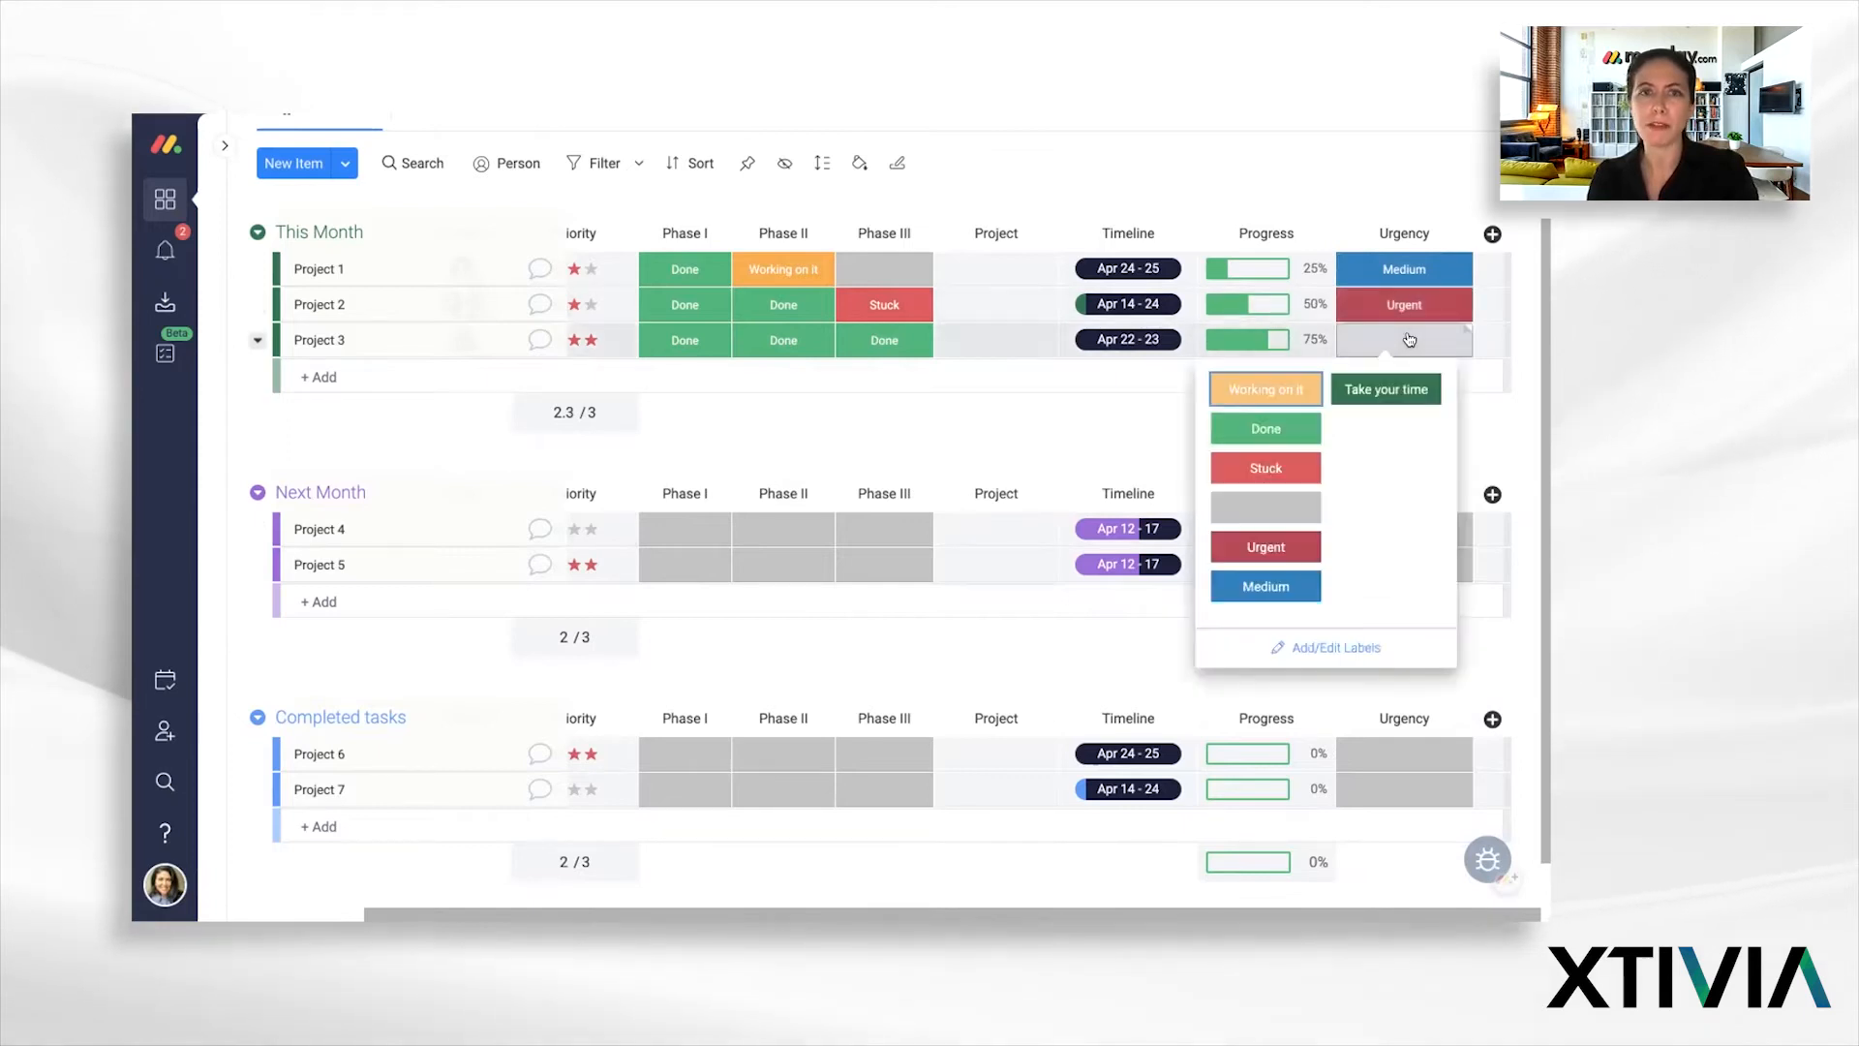
left_click(1258, 545)
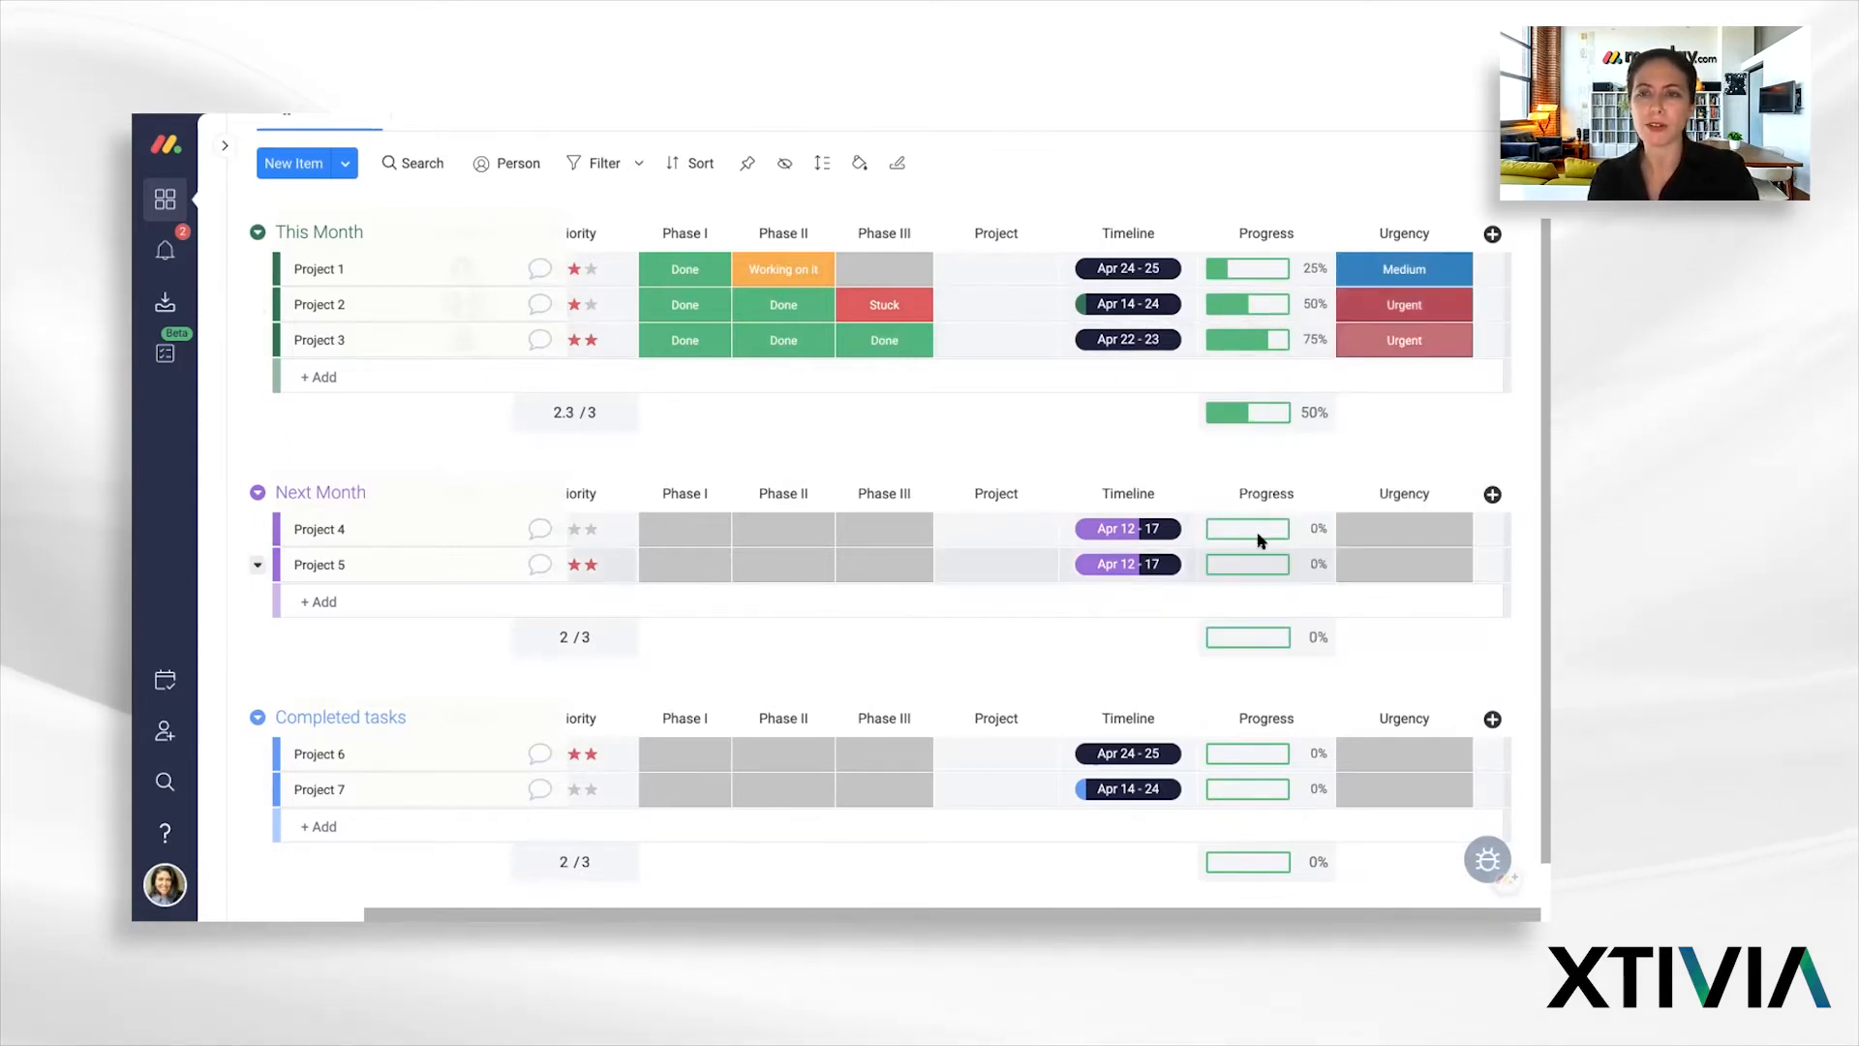
left_click(1422, 304)
left_click(1394, 356)
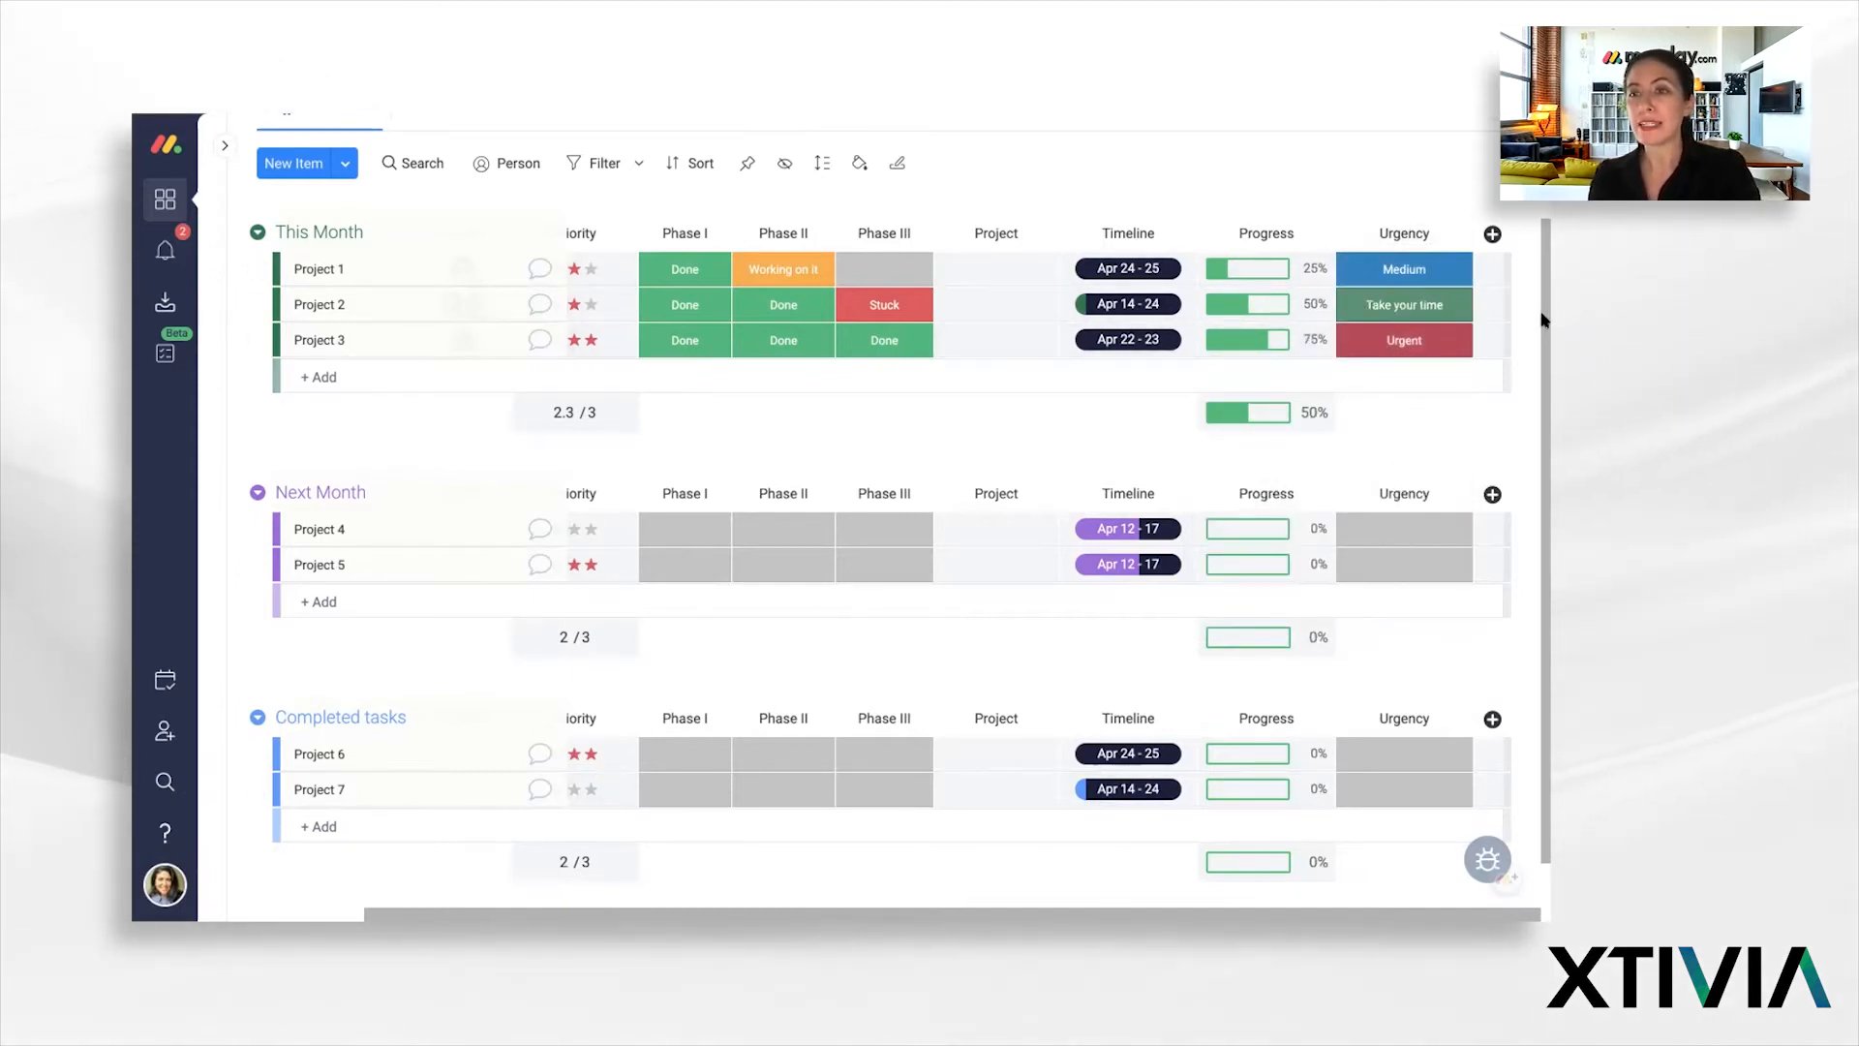
Step: Filter the board to show only the items whose Urgency is Urgent
scroll(1542, 319, "up", 1)
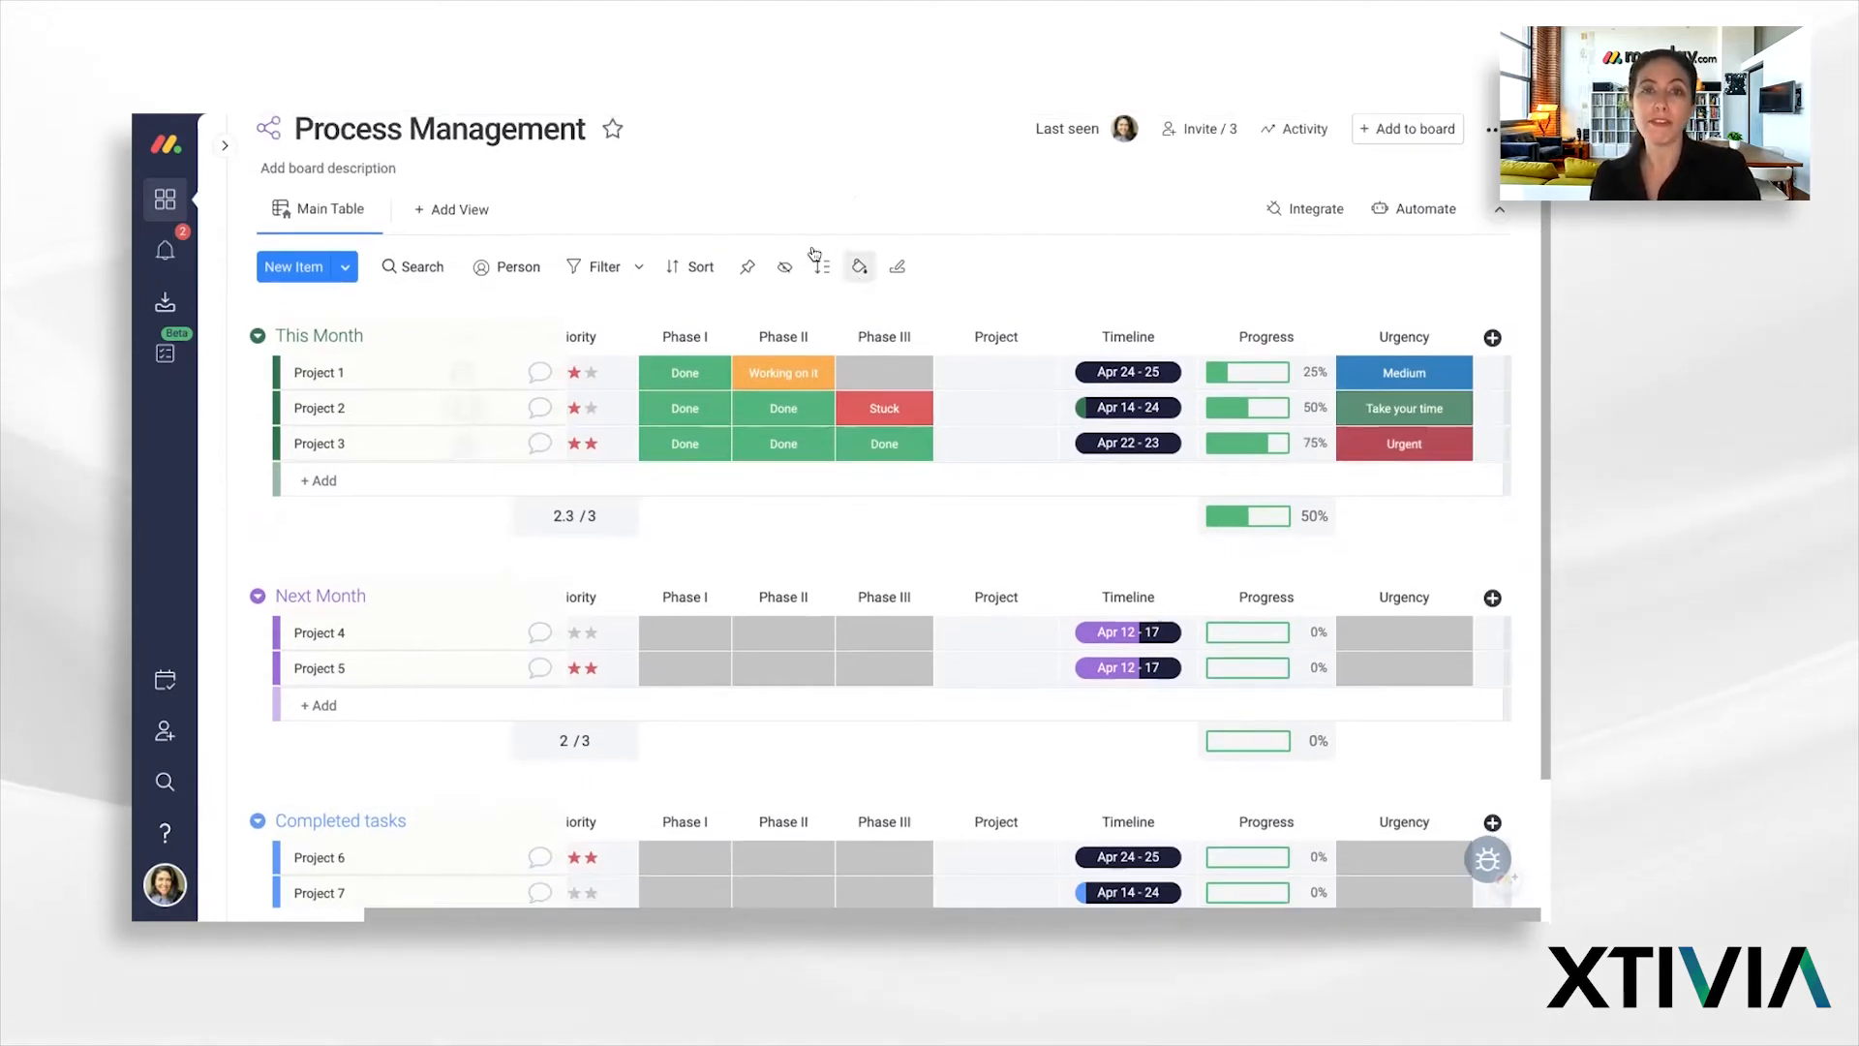
left_click(638, 269)
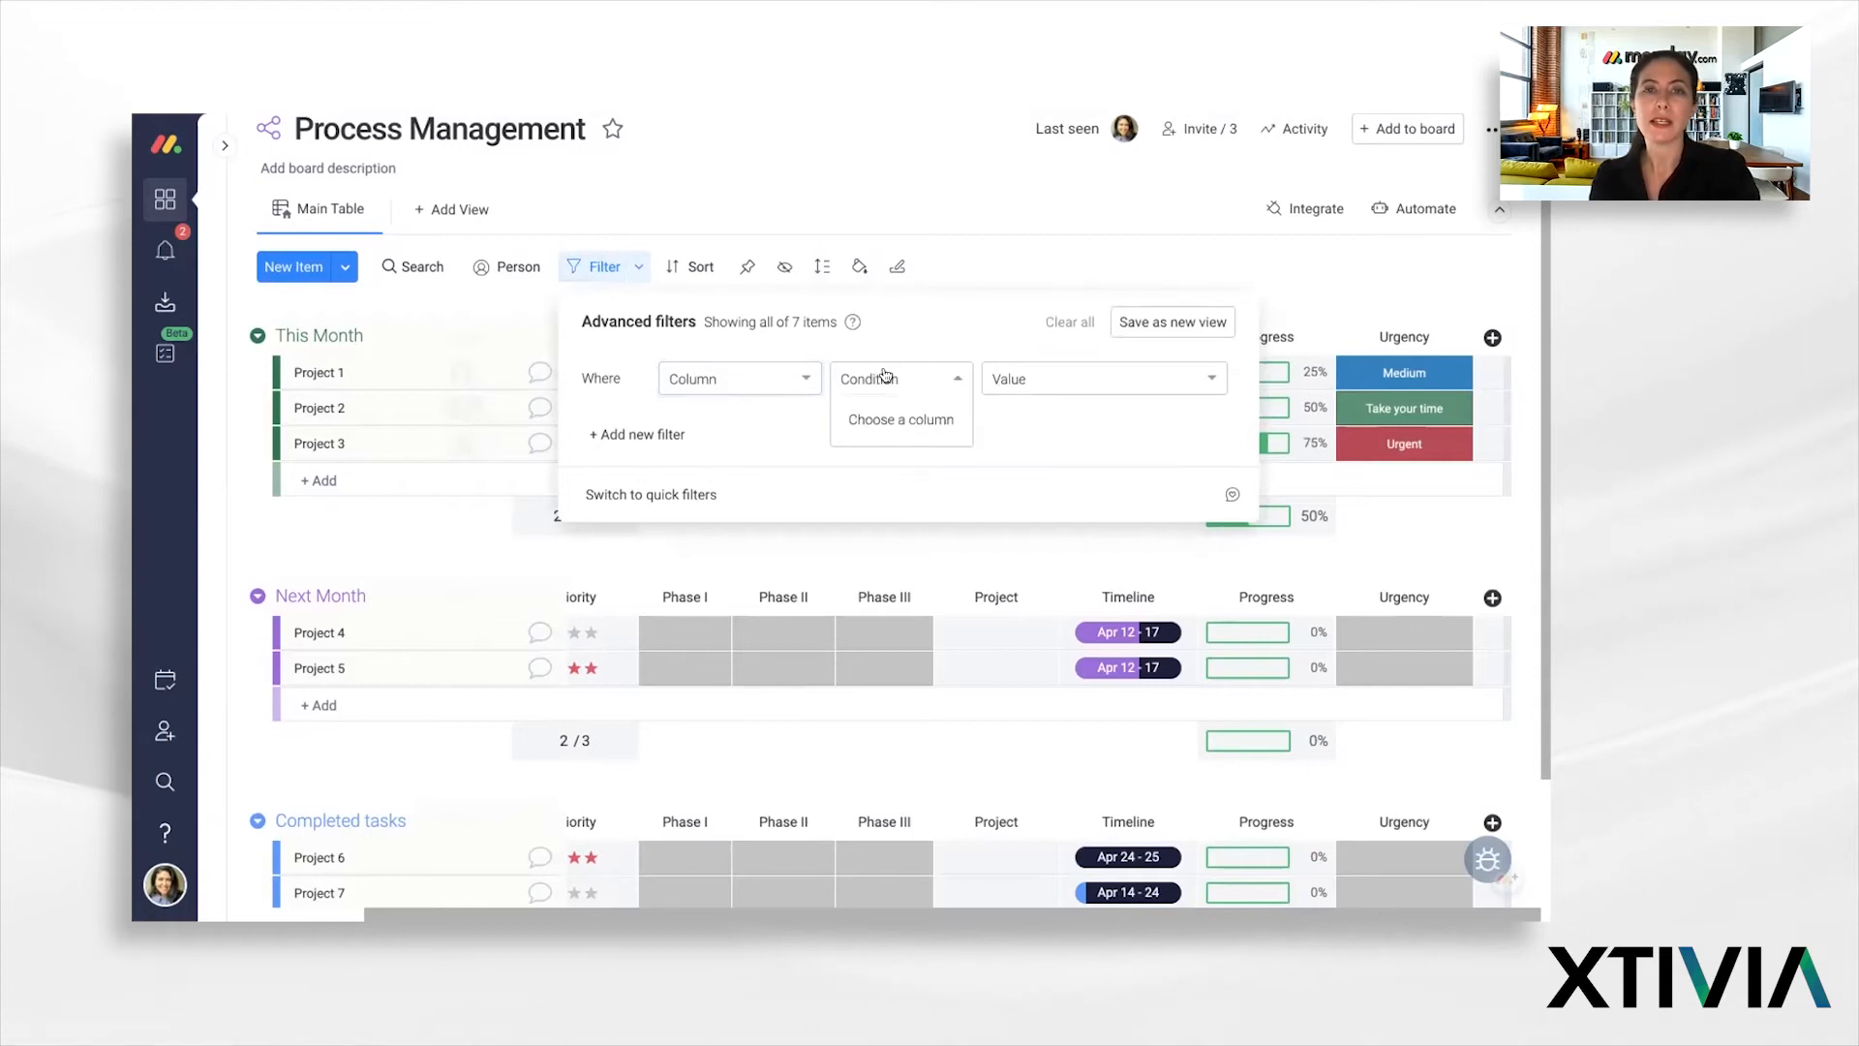
left_click(724, 378)
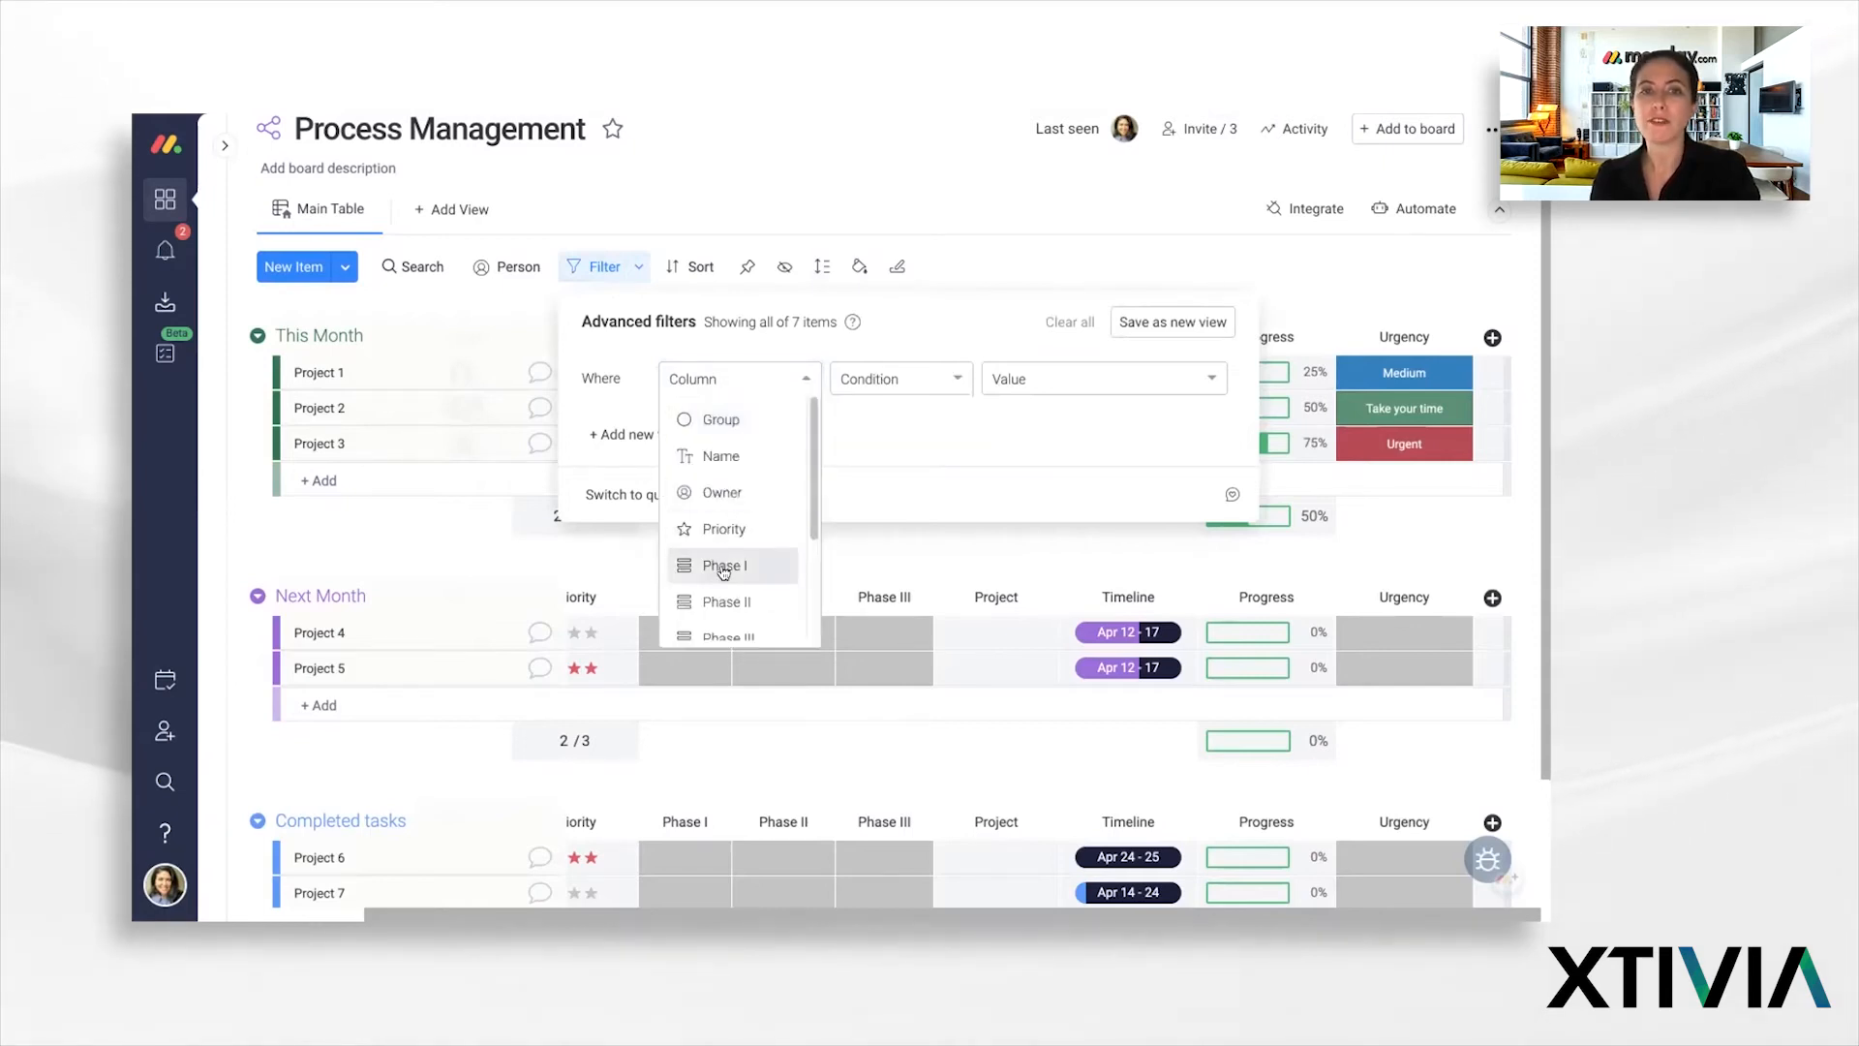
scroll(806, 617, "down", 3)
left_click(765, 628)
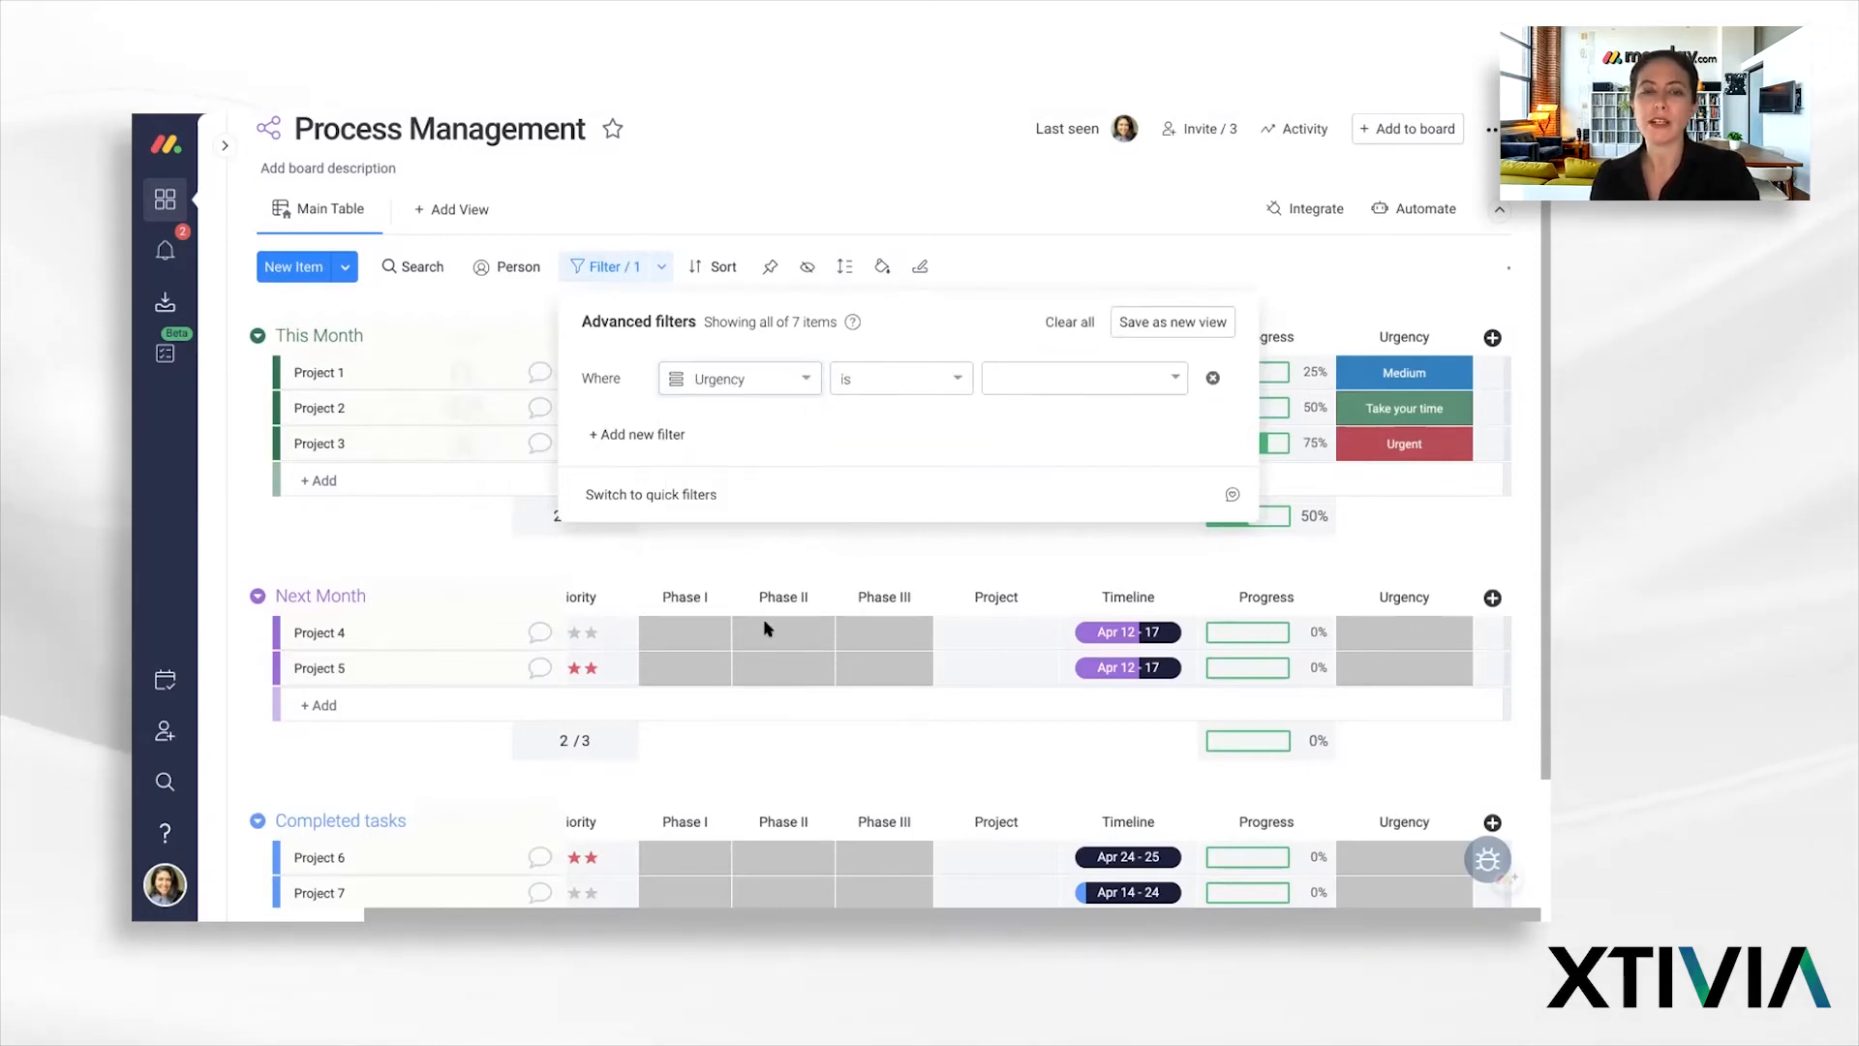
left_click(938, 383)
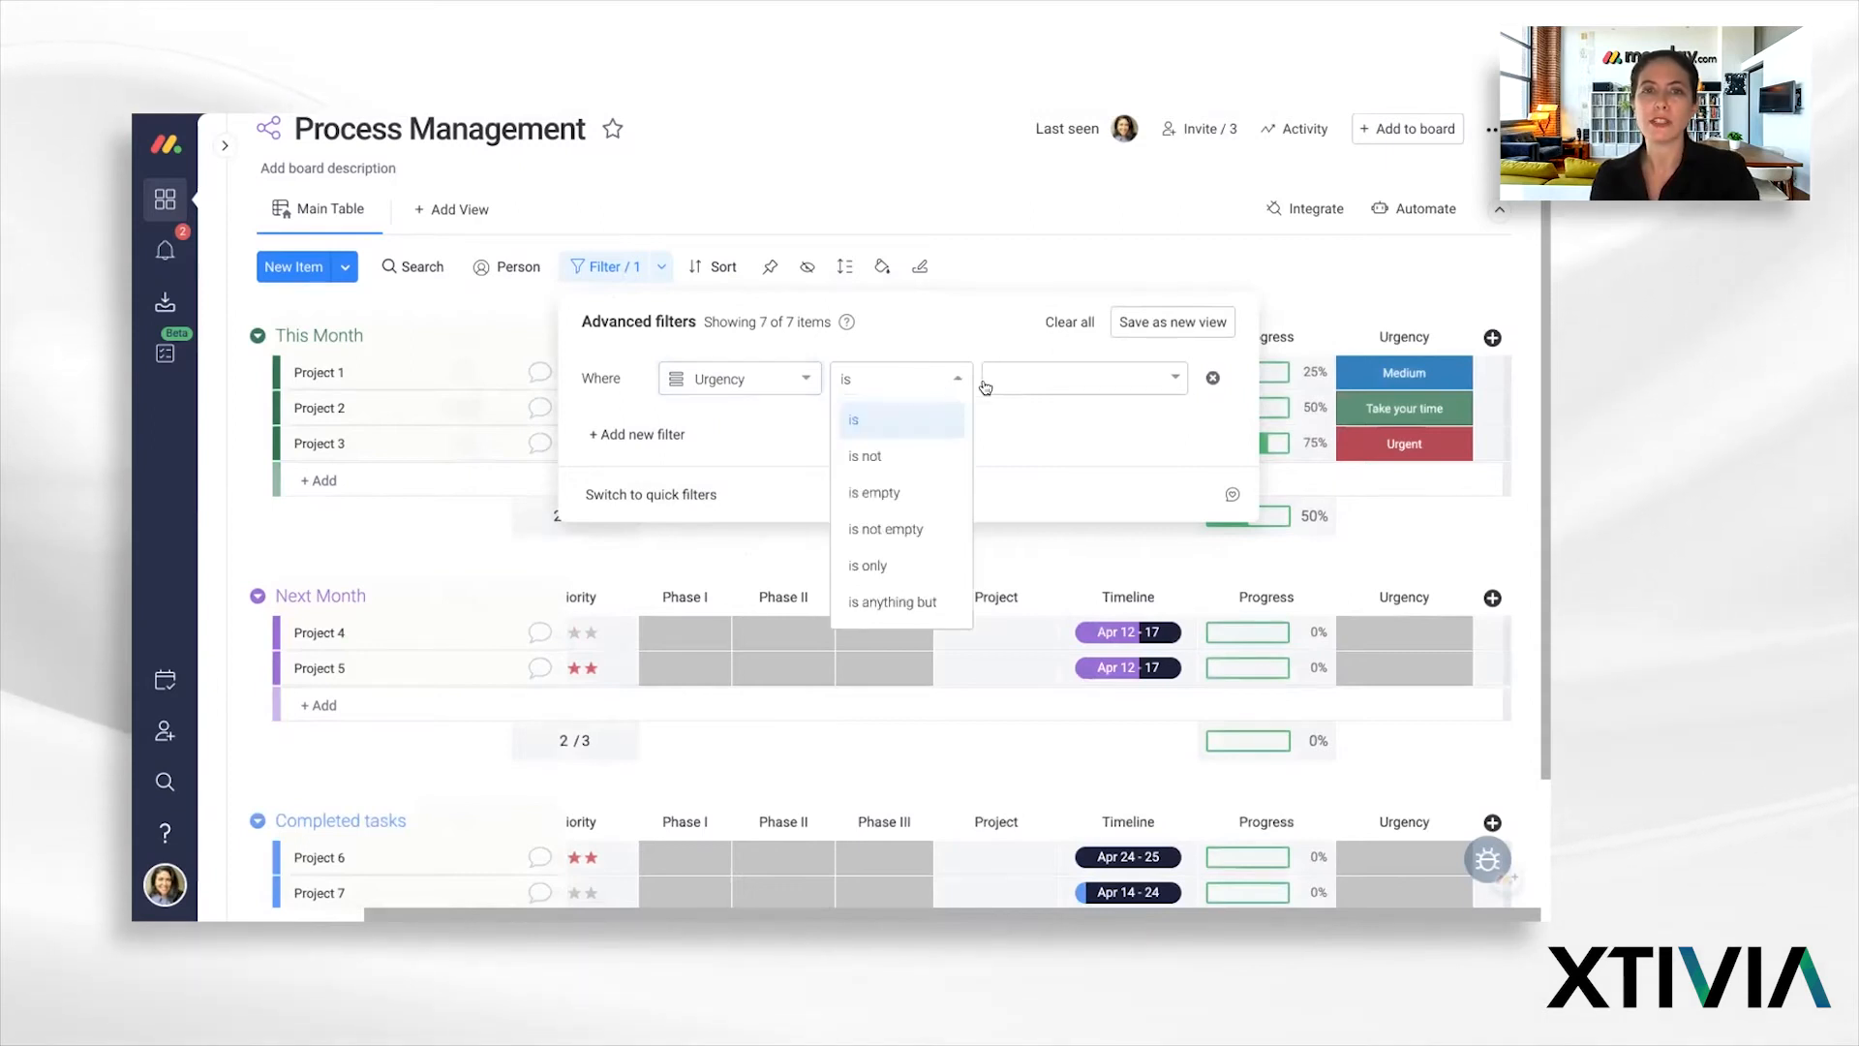
left_click(1029, 381)
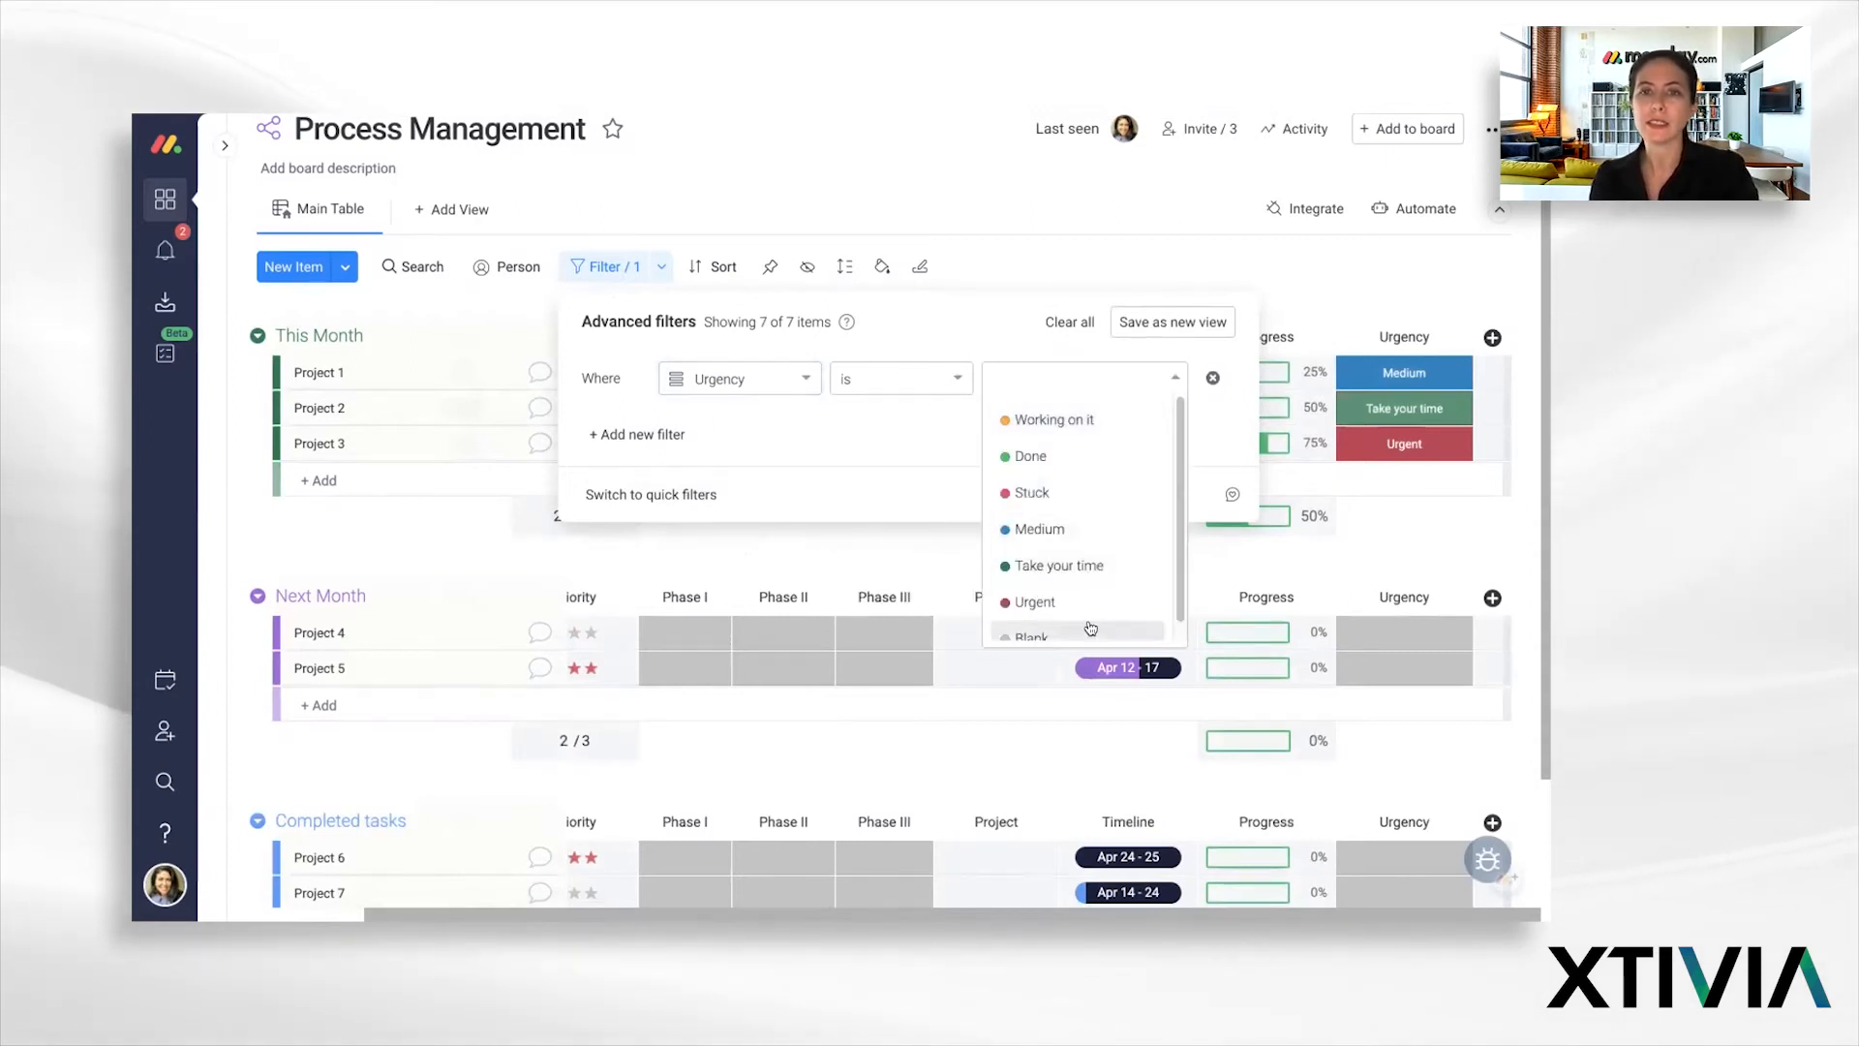
left_click(1055, 600)
left_click(1032, 721)
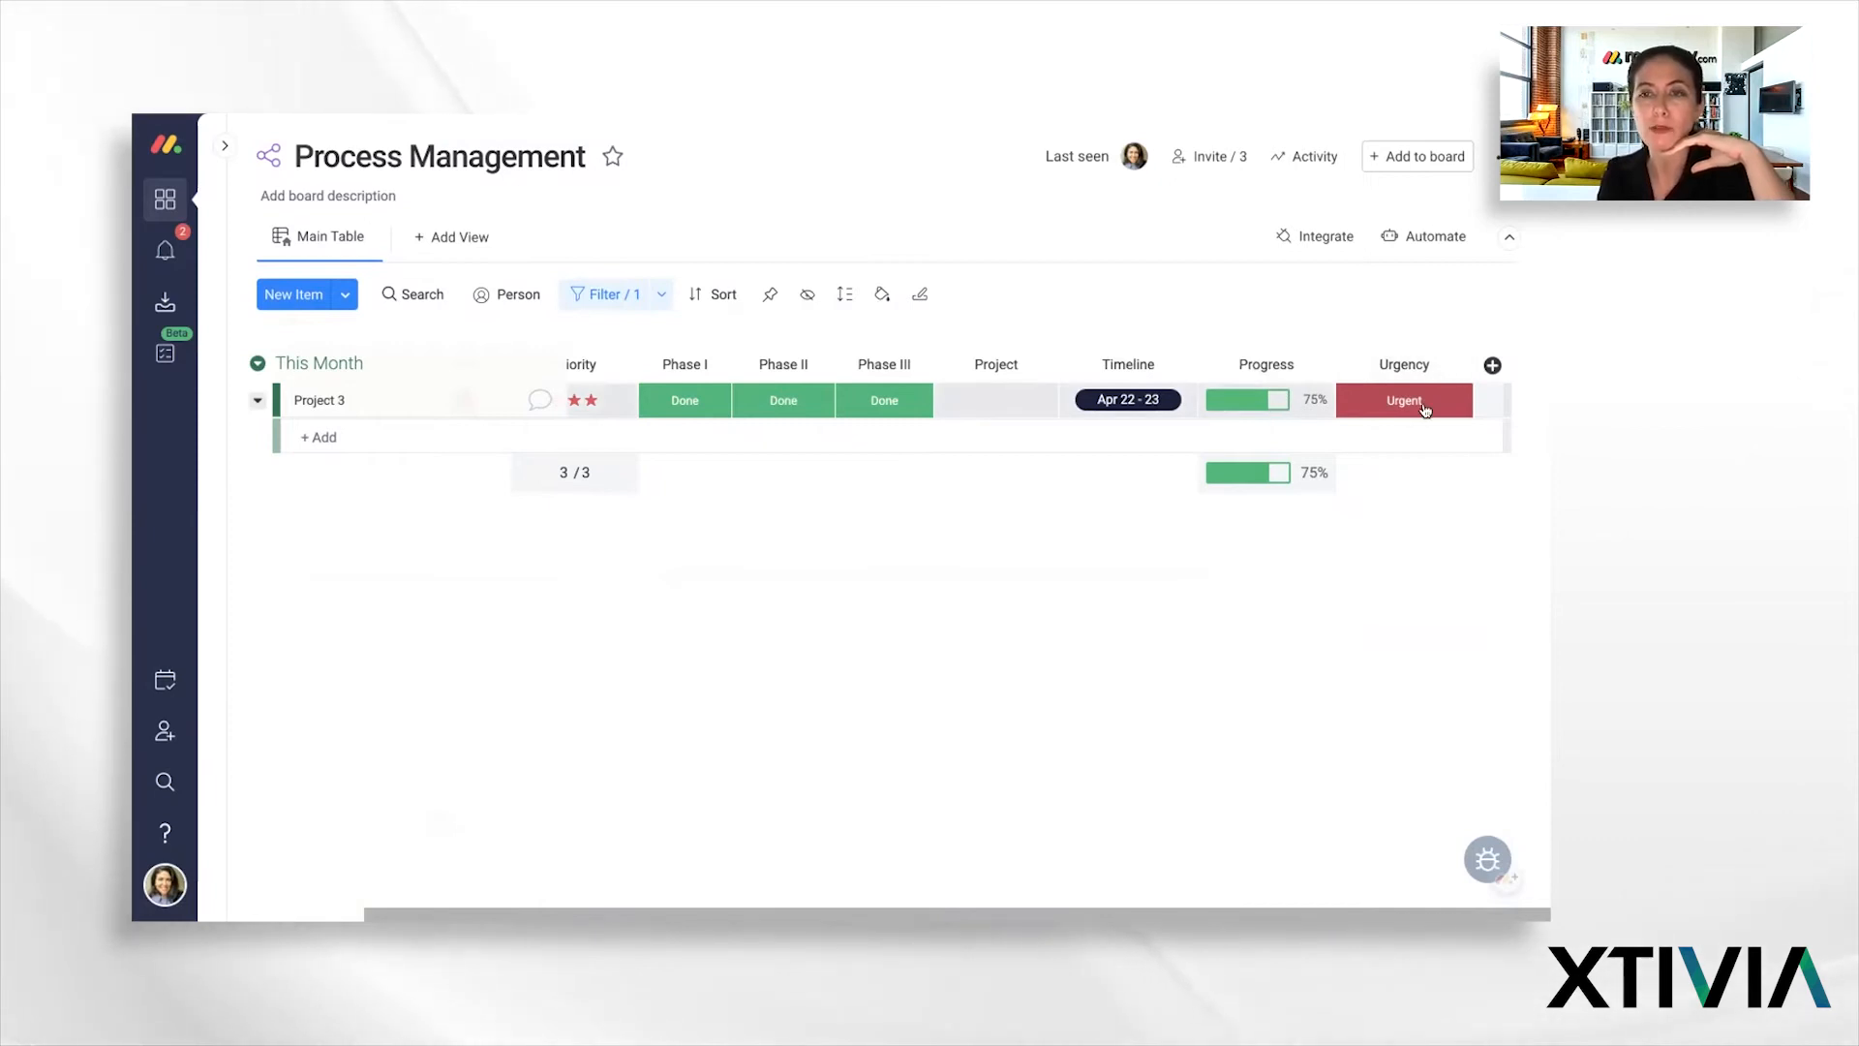
Step: Post an update on Project 3's Urgent status that mentions its owner and asks "how can I help get this unstuck?"
left_click(1467, 394)
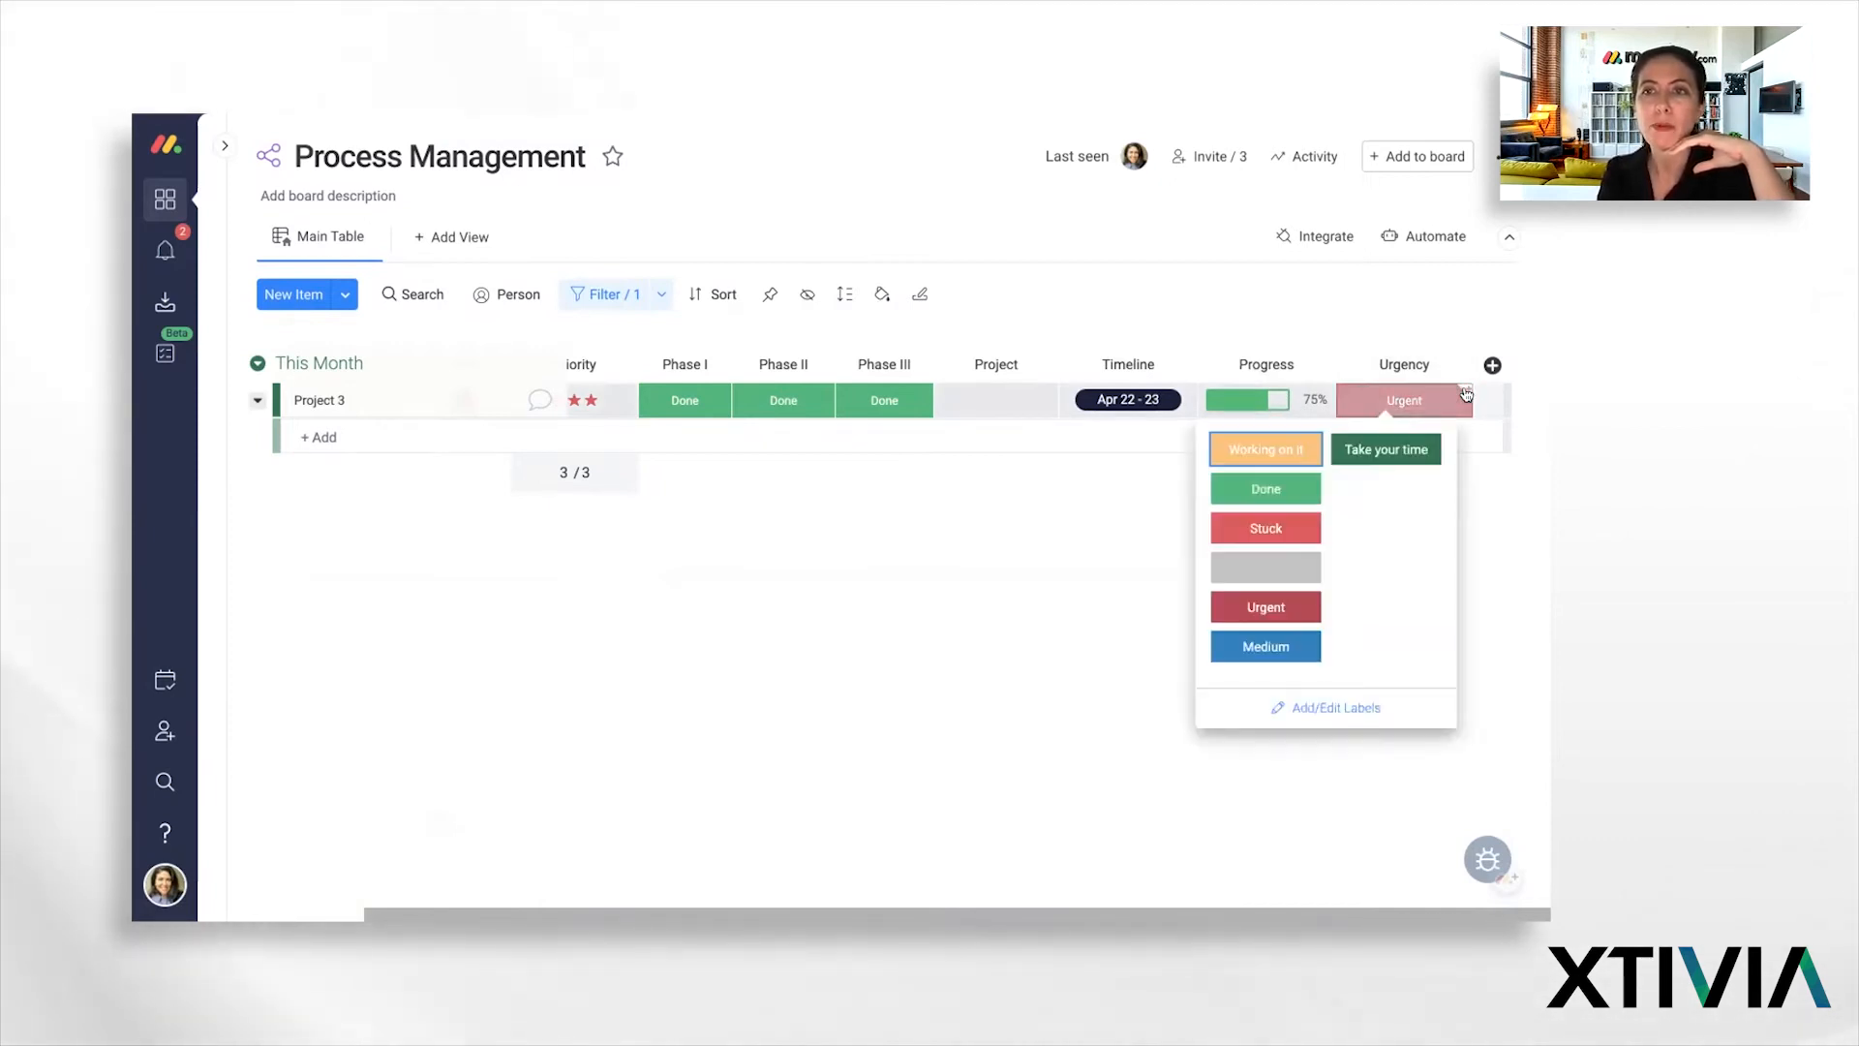
left_click(1510, 474)
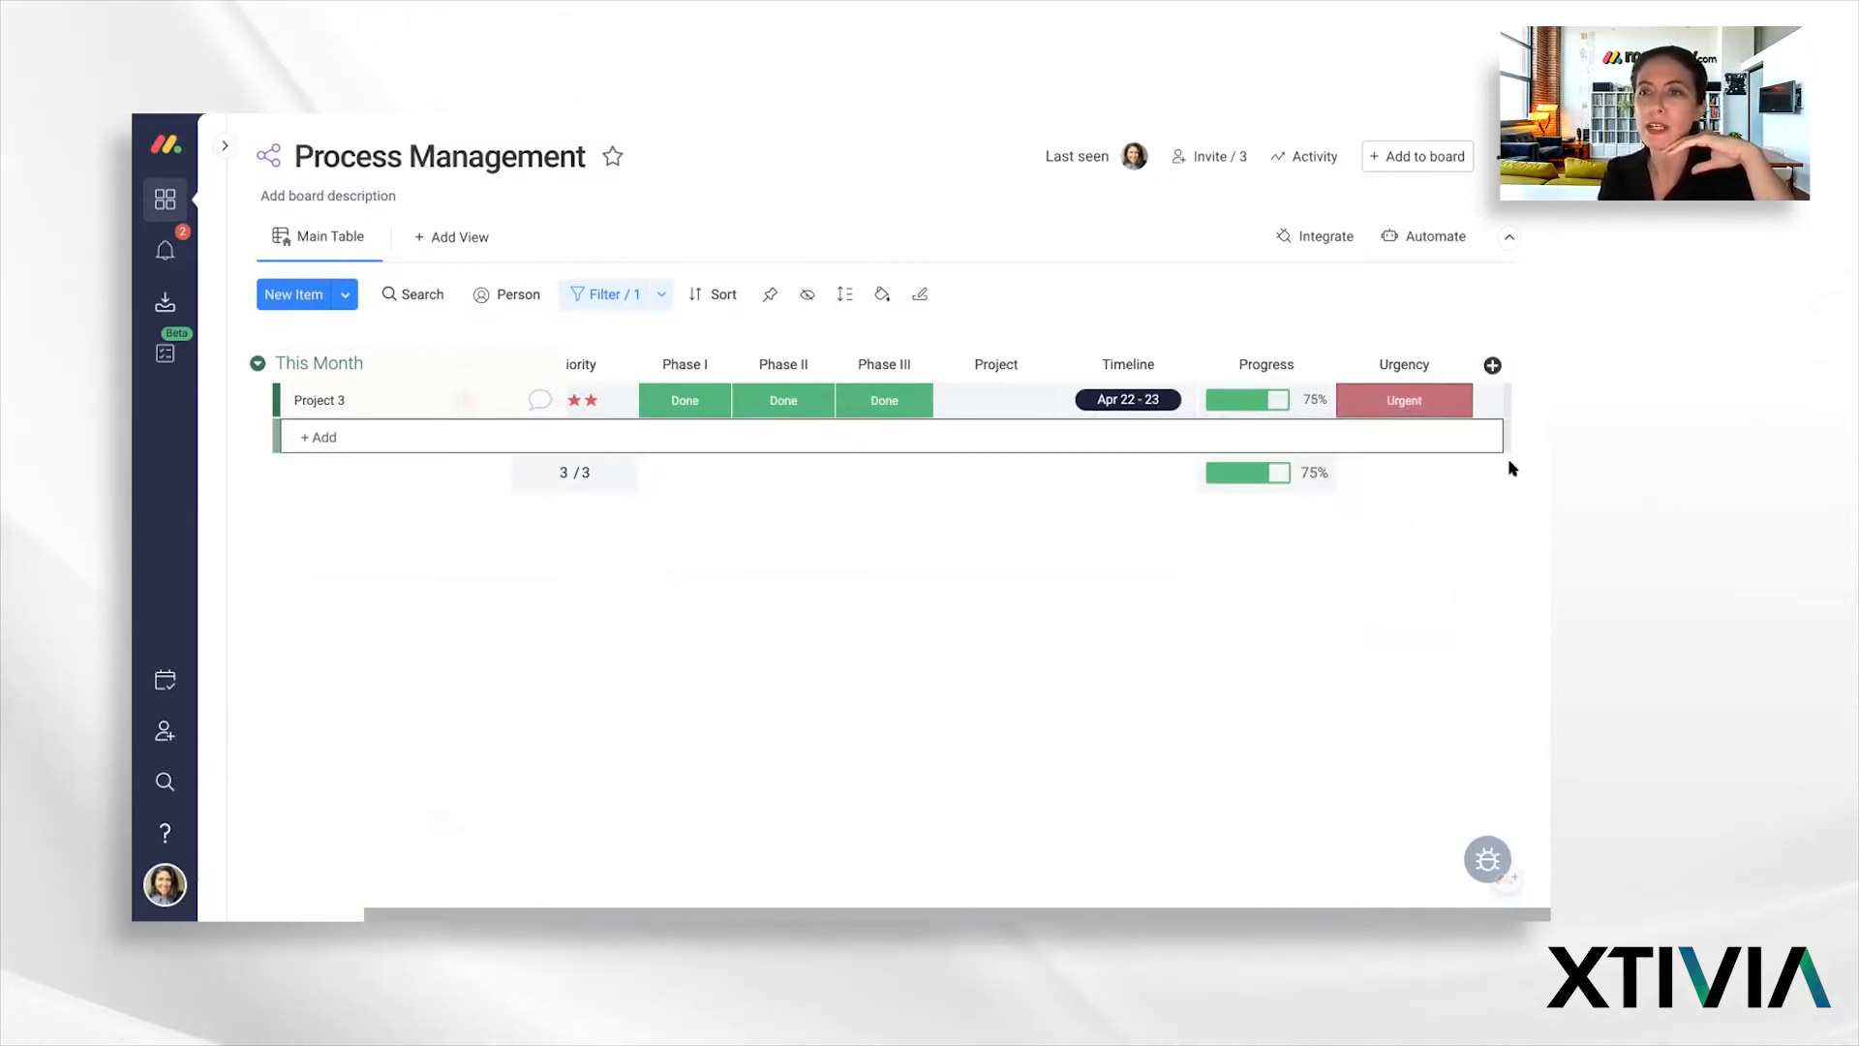
left_click(1466, 389)
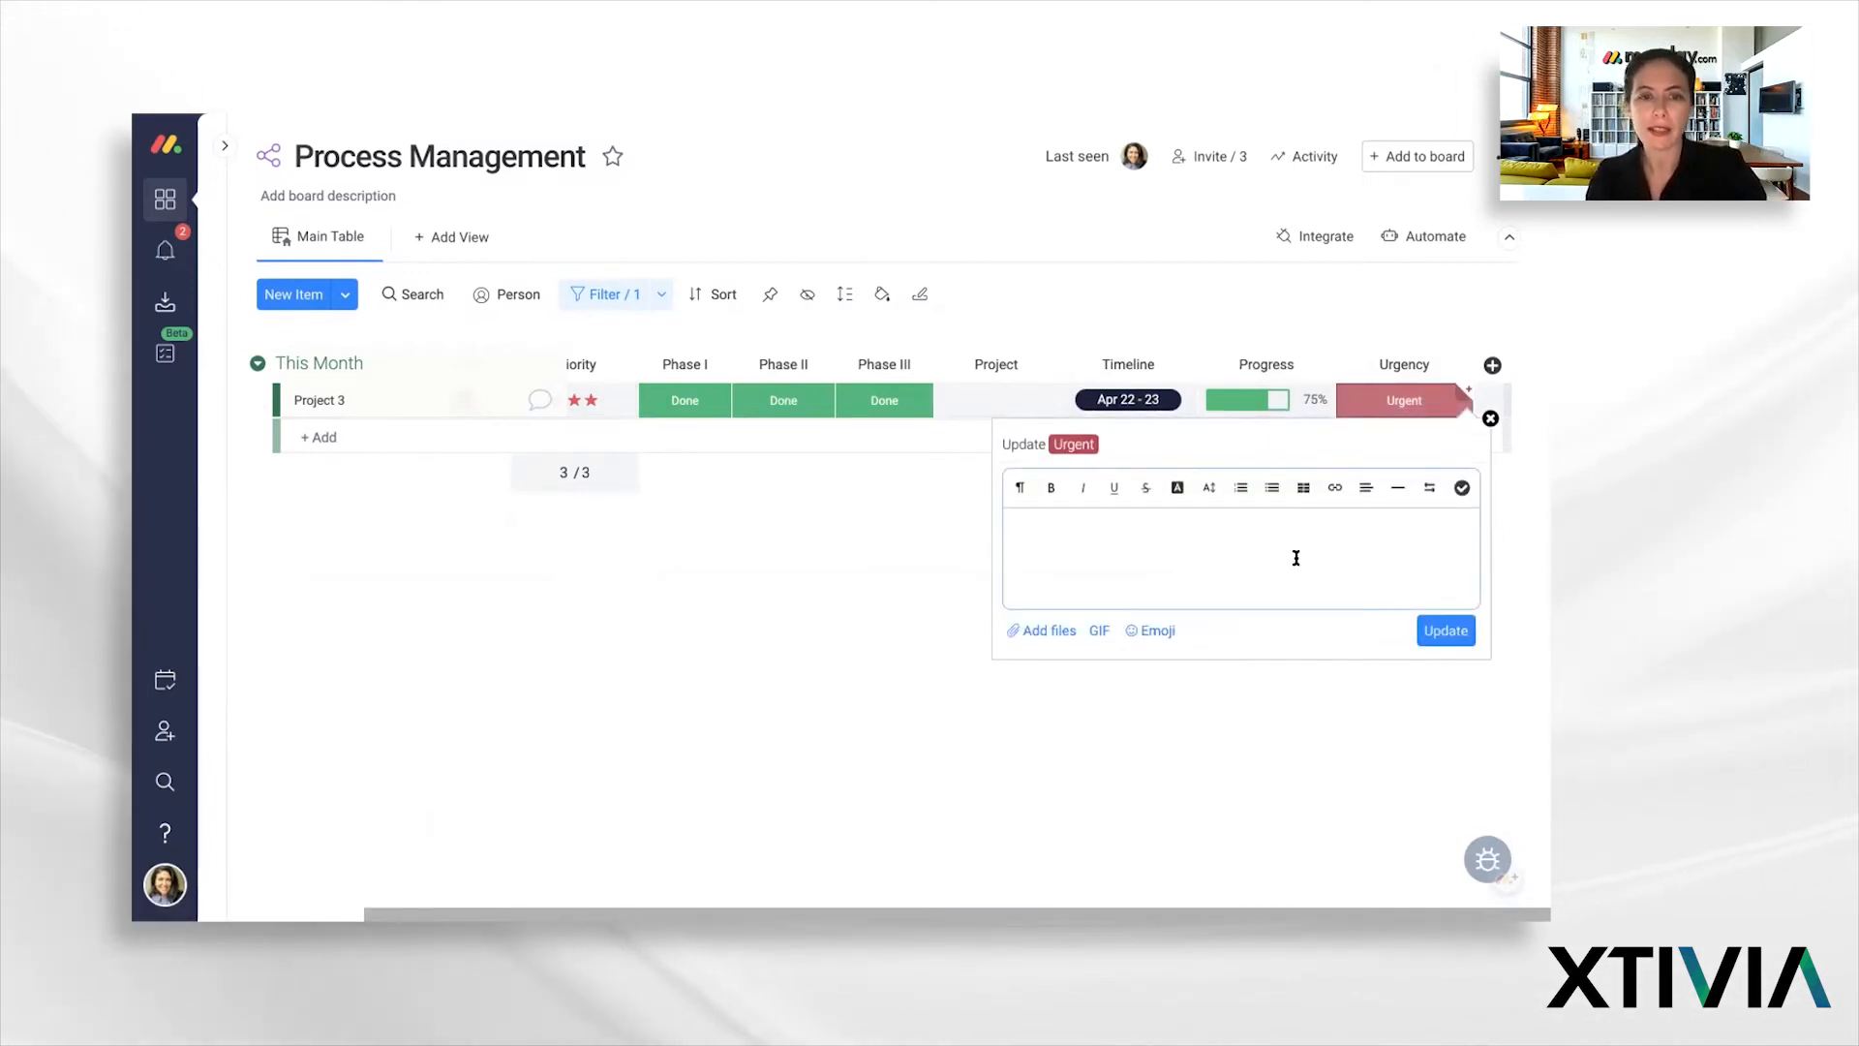
type("@rober")
key("Return")
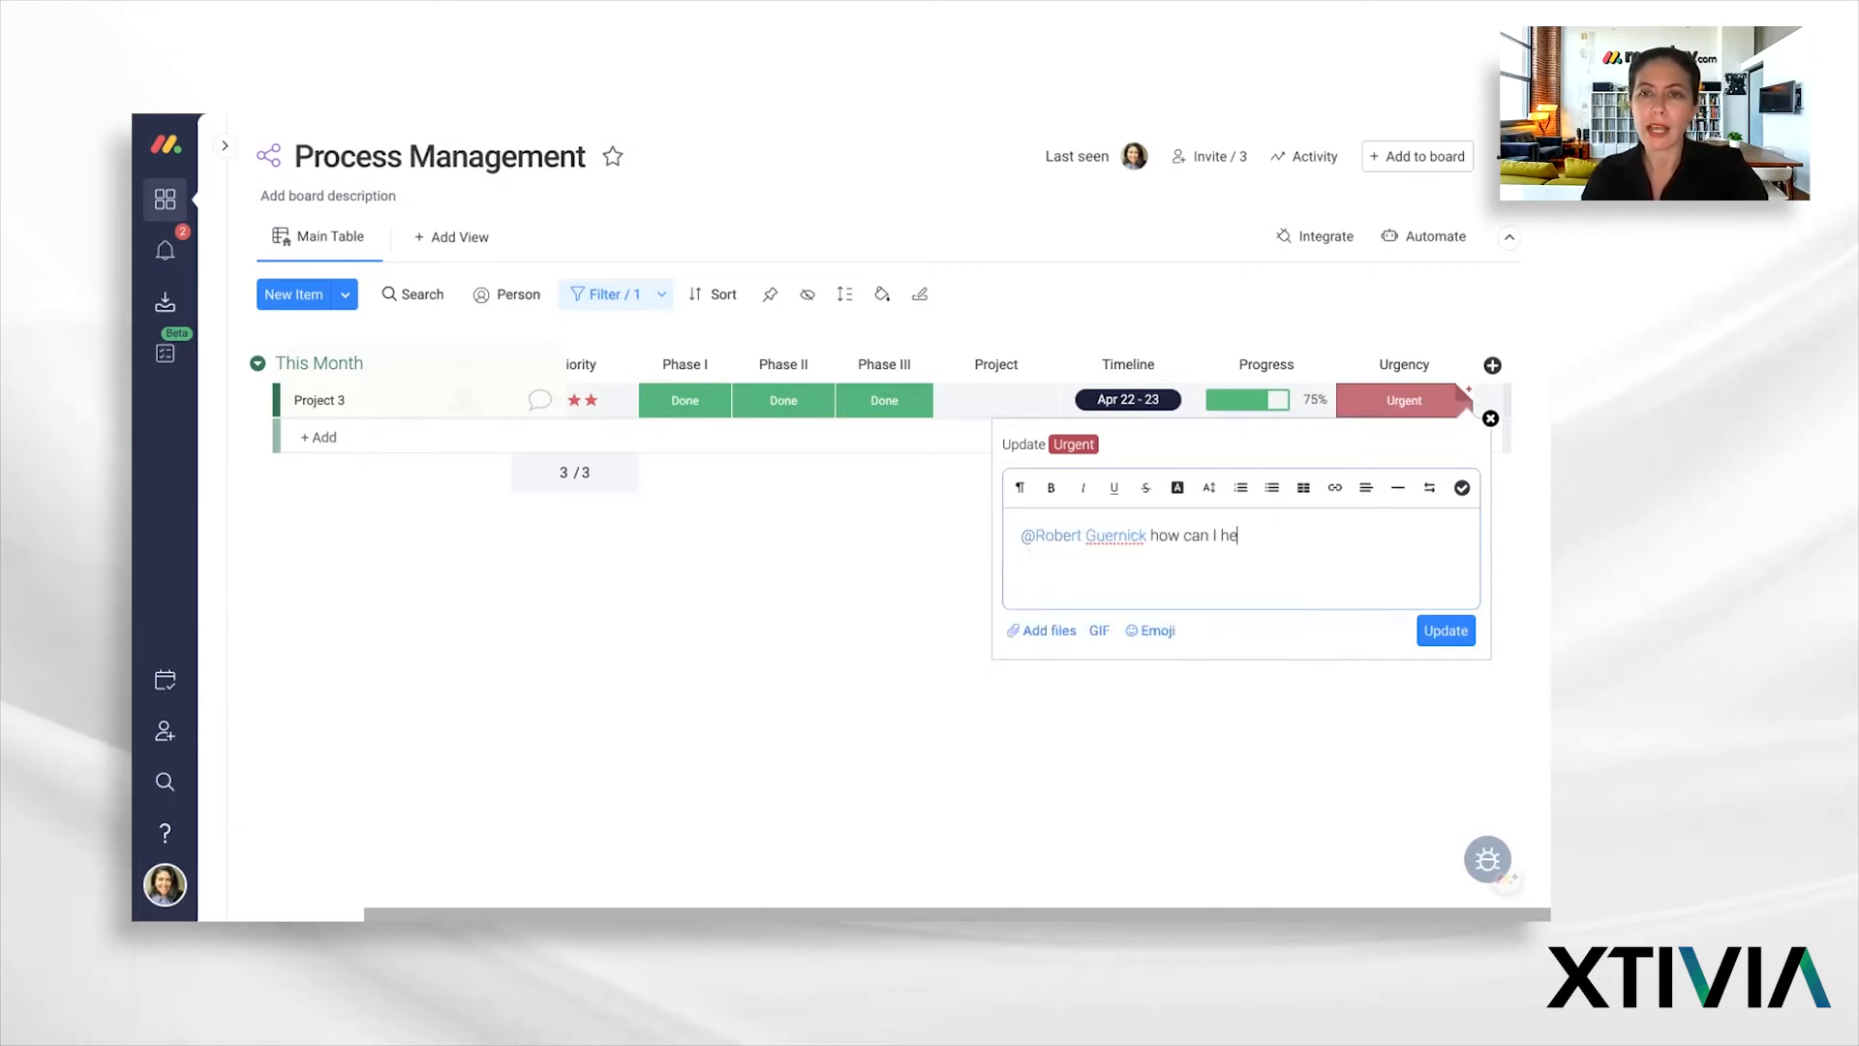
type("how can I help get this un")
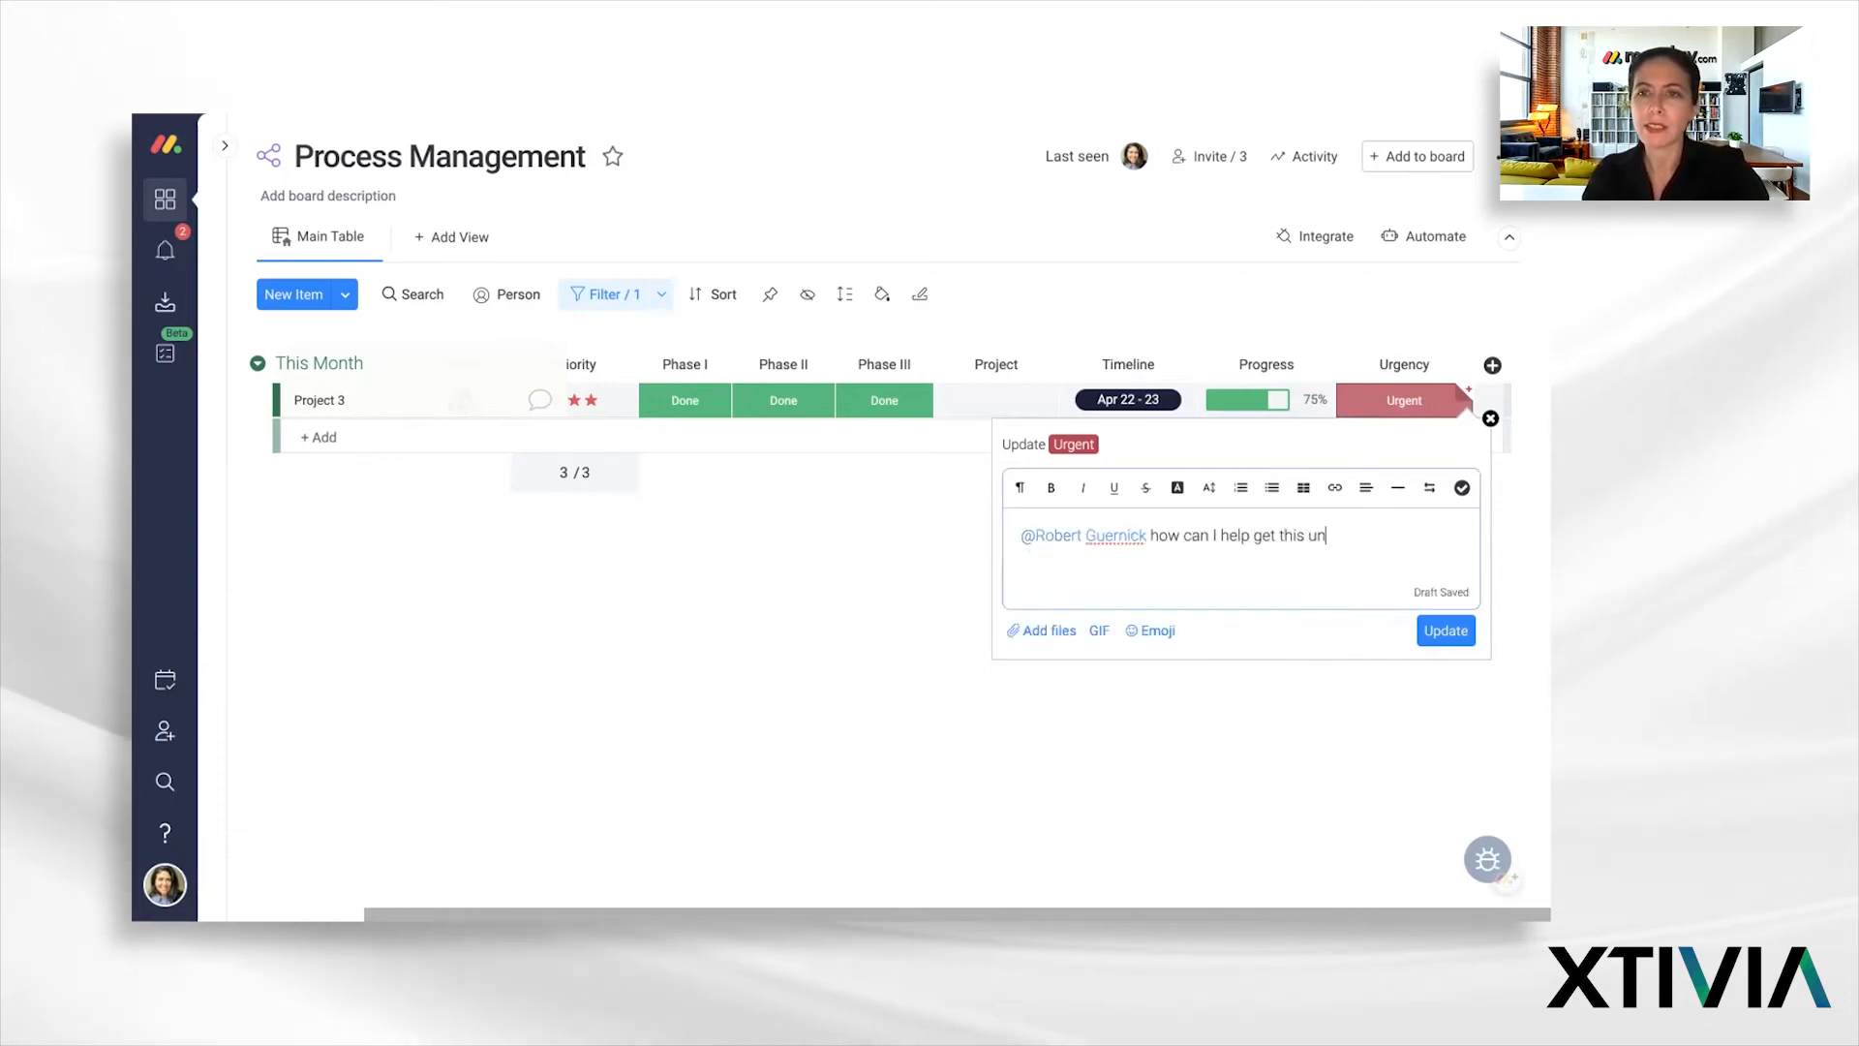
type("stuck?")
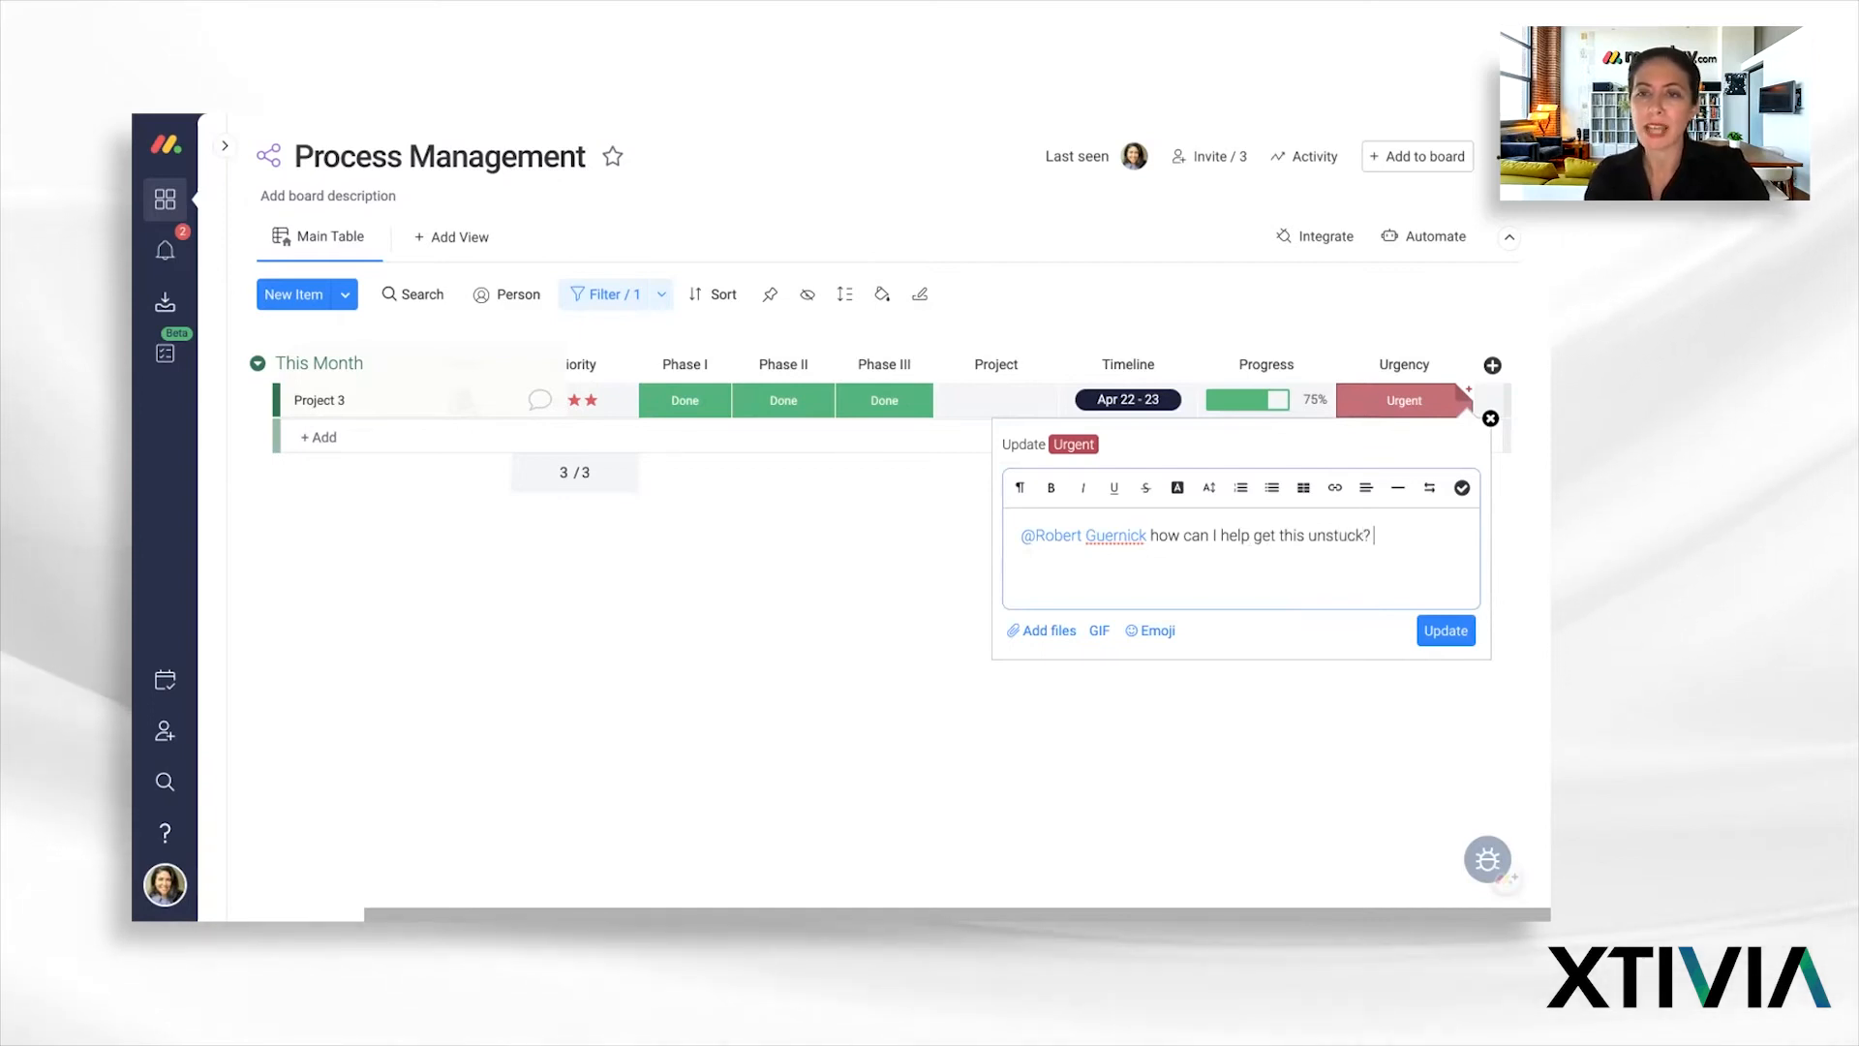
left_click(1443, 631)
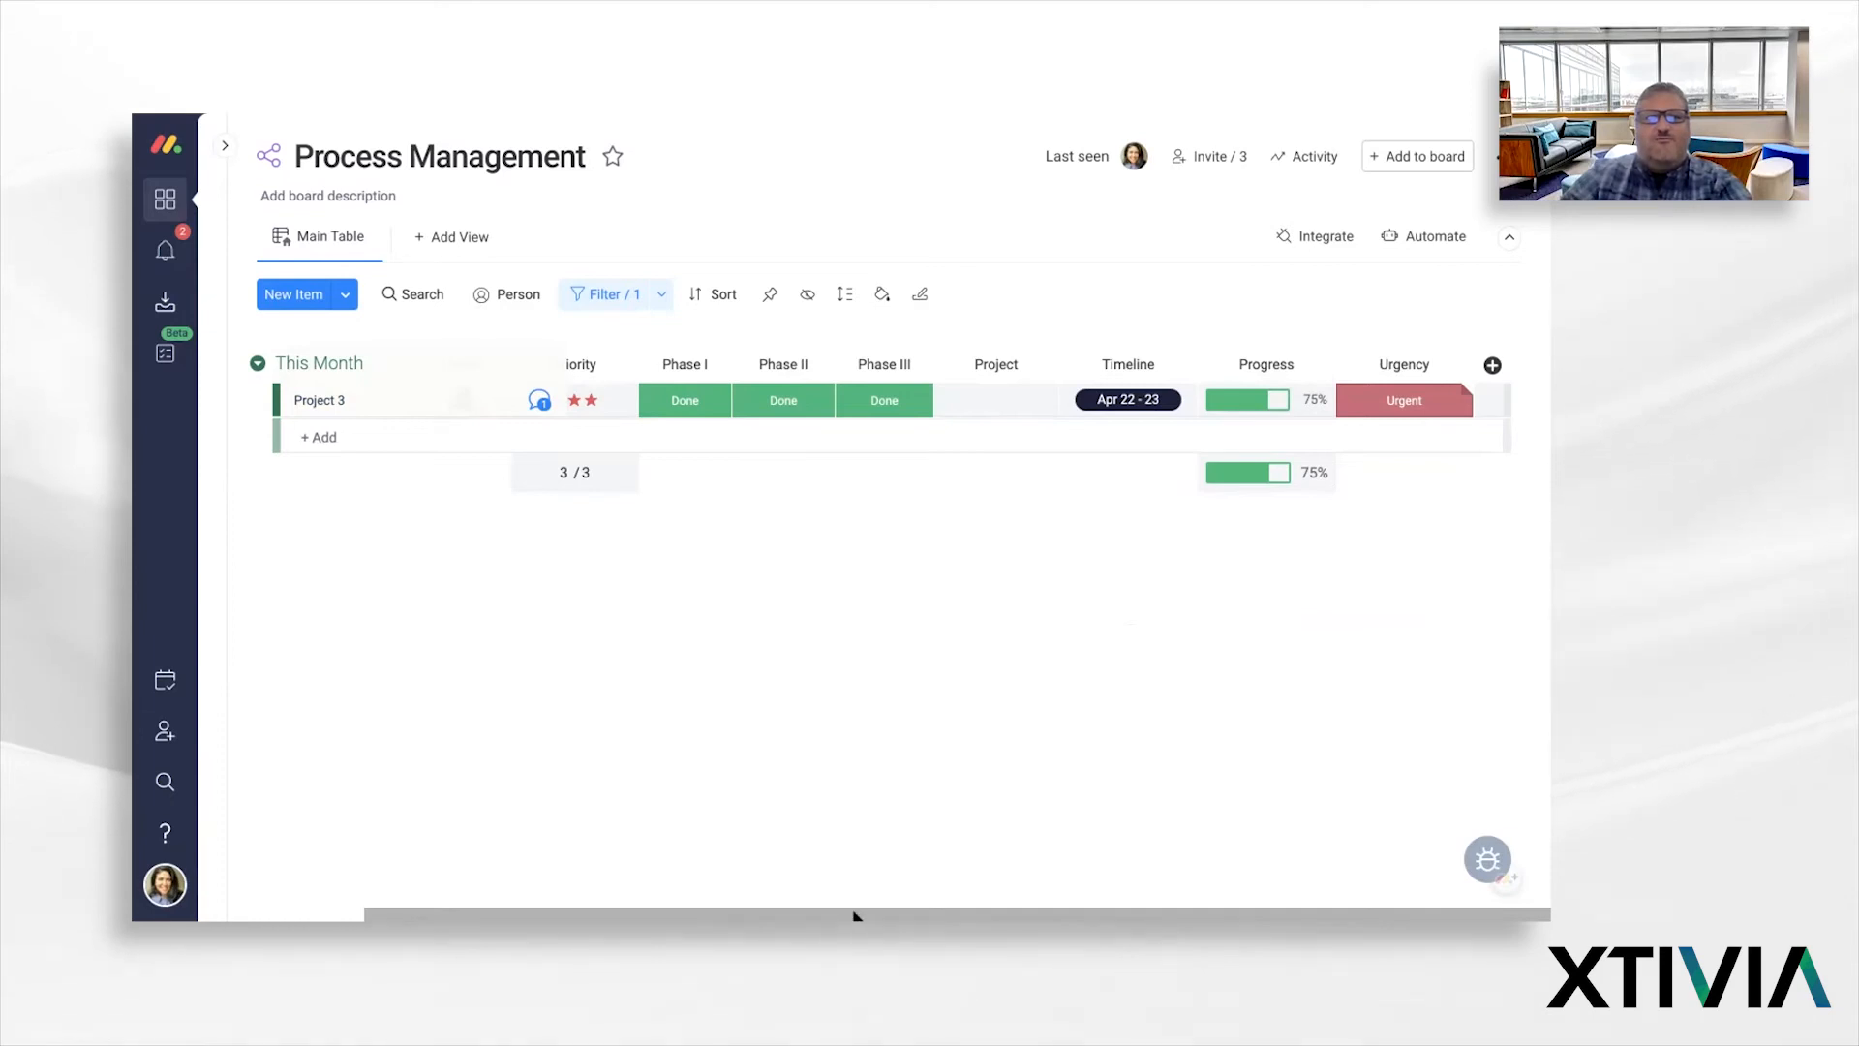
Step: Remove the Urgency filter from the board and close the advanced filters
left_click_drag(799, 910, 539, 913)
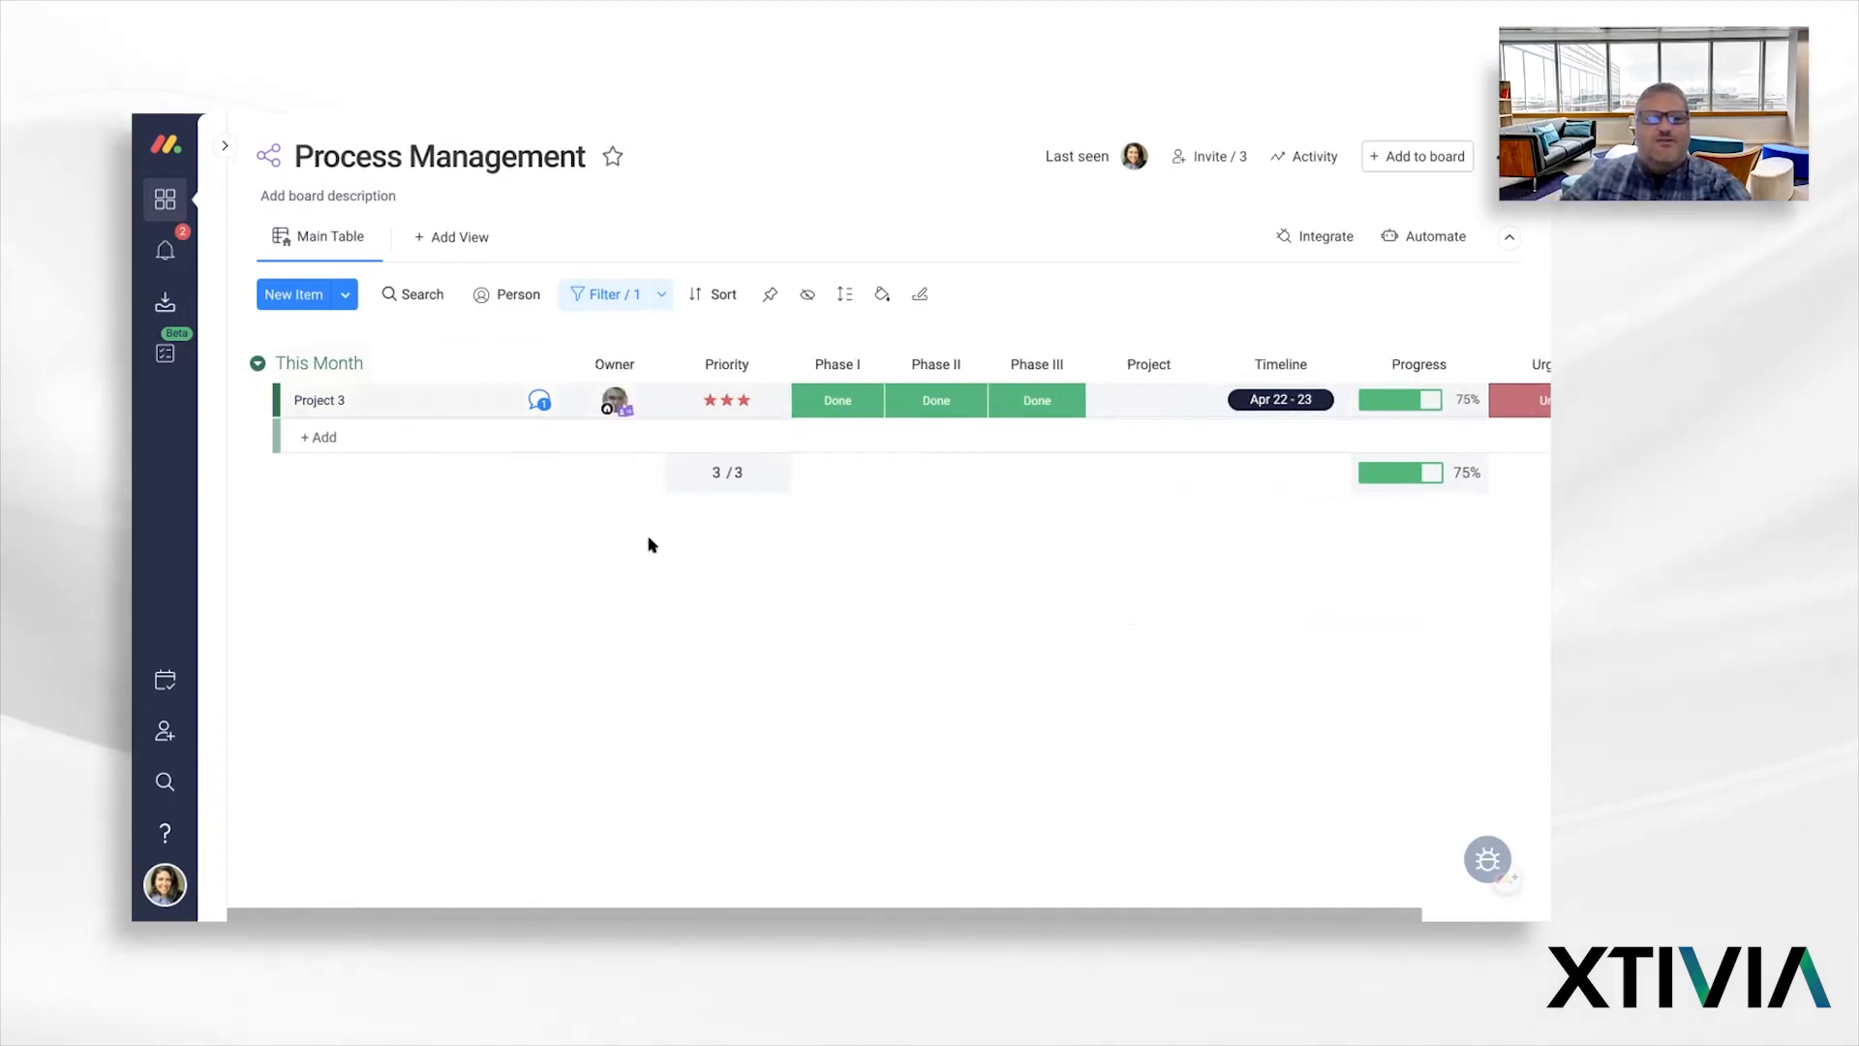
left_click(658, 302)
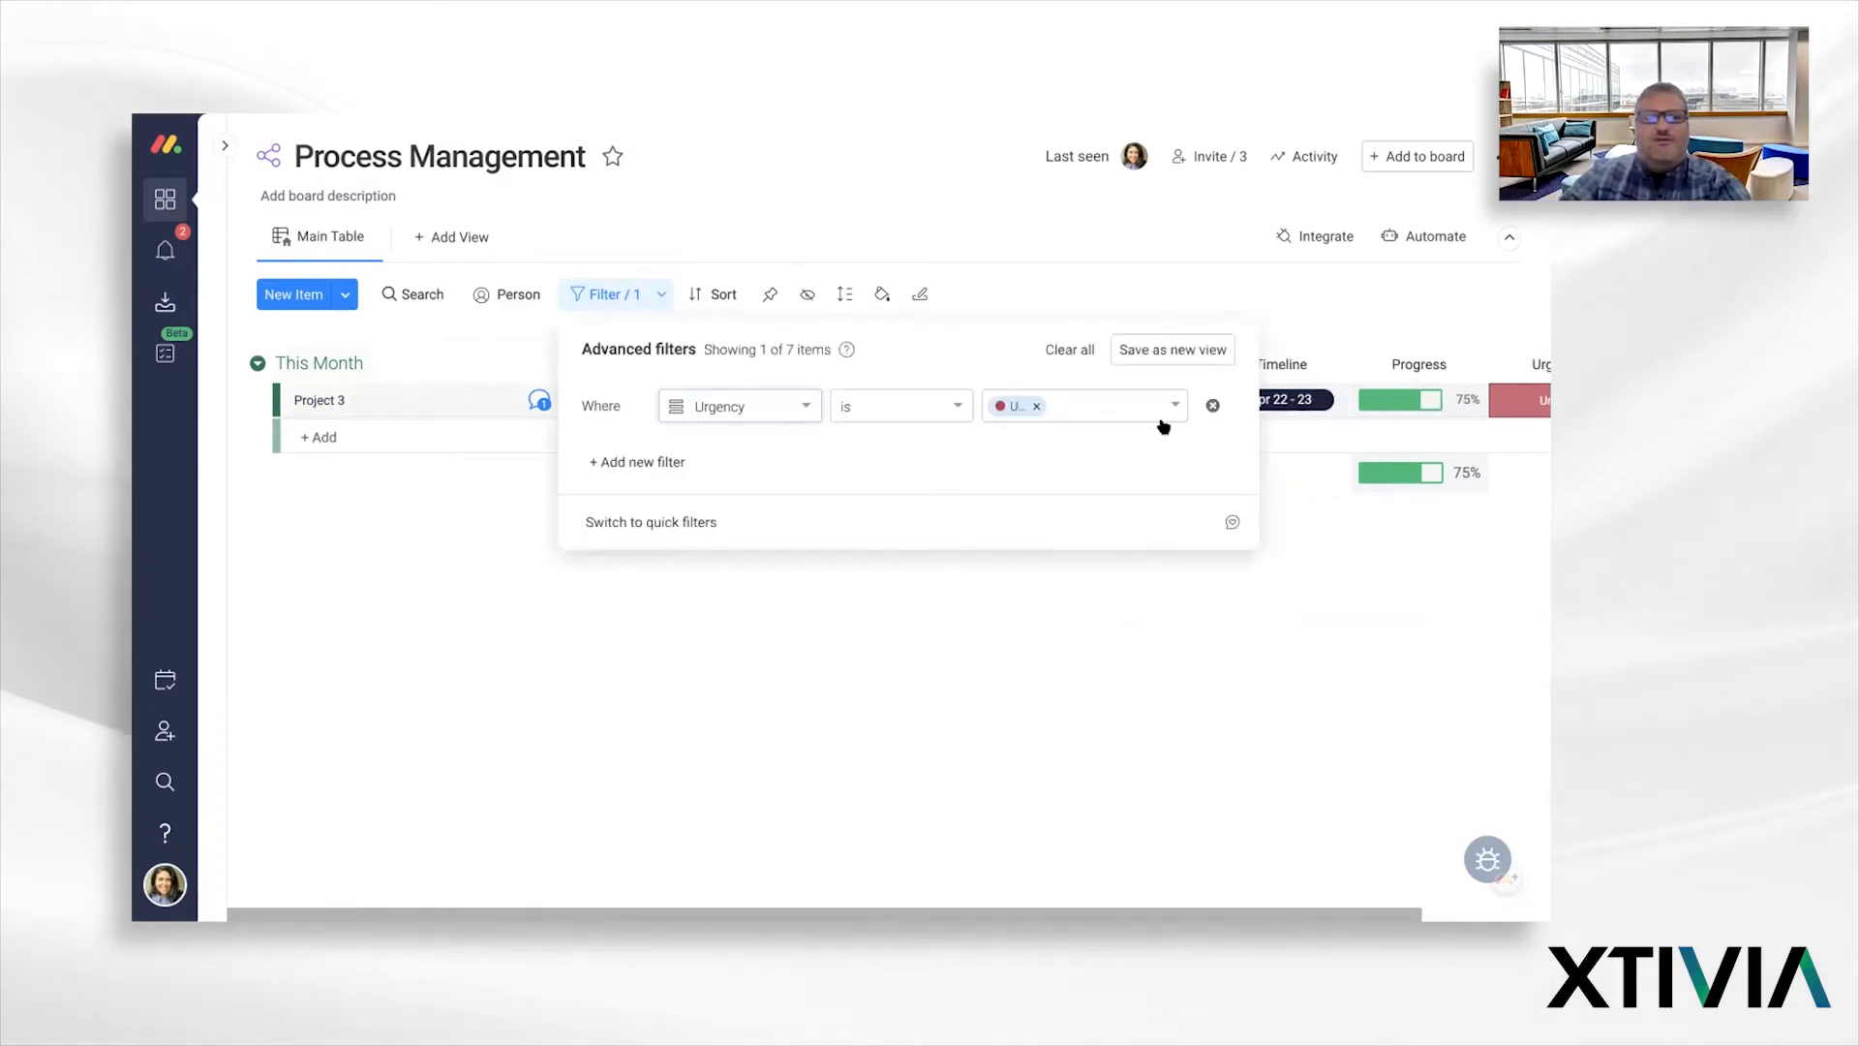
left_click(1213, 407)
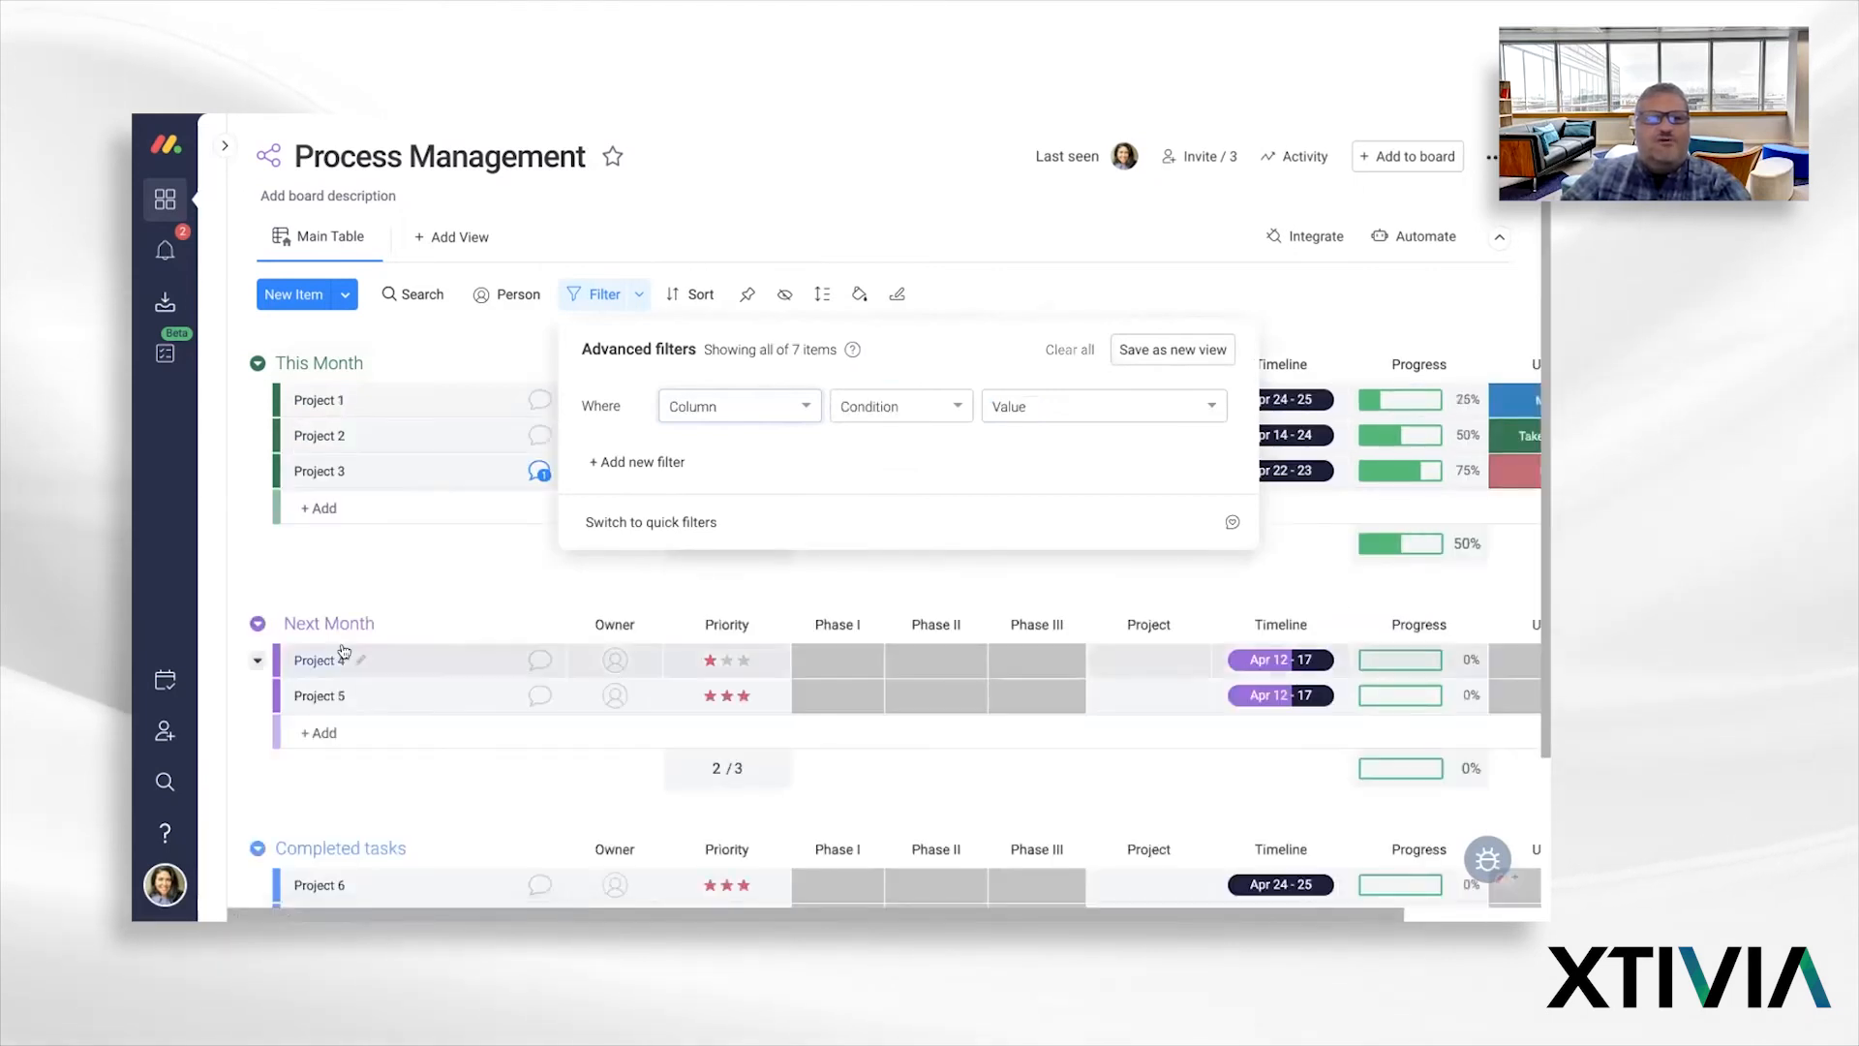
left_click(403, 569)
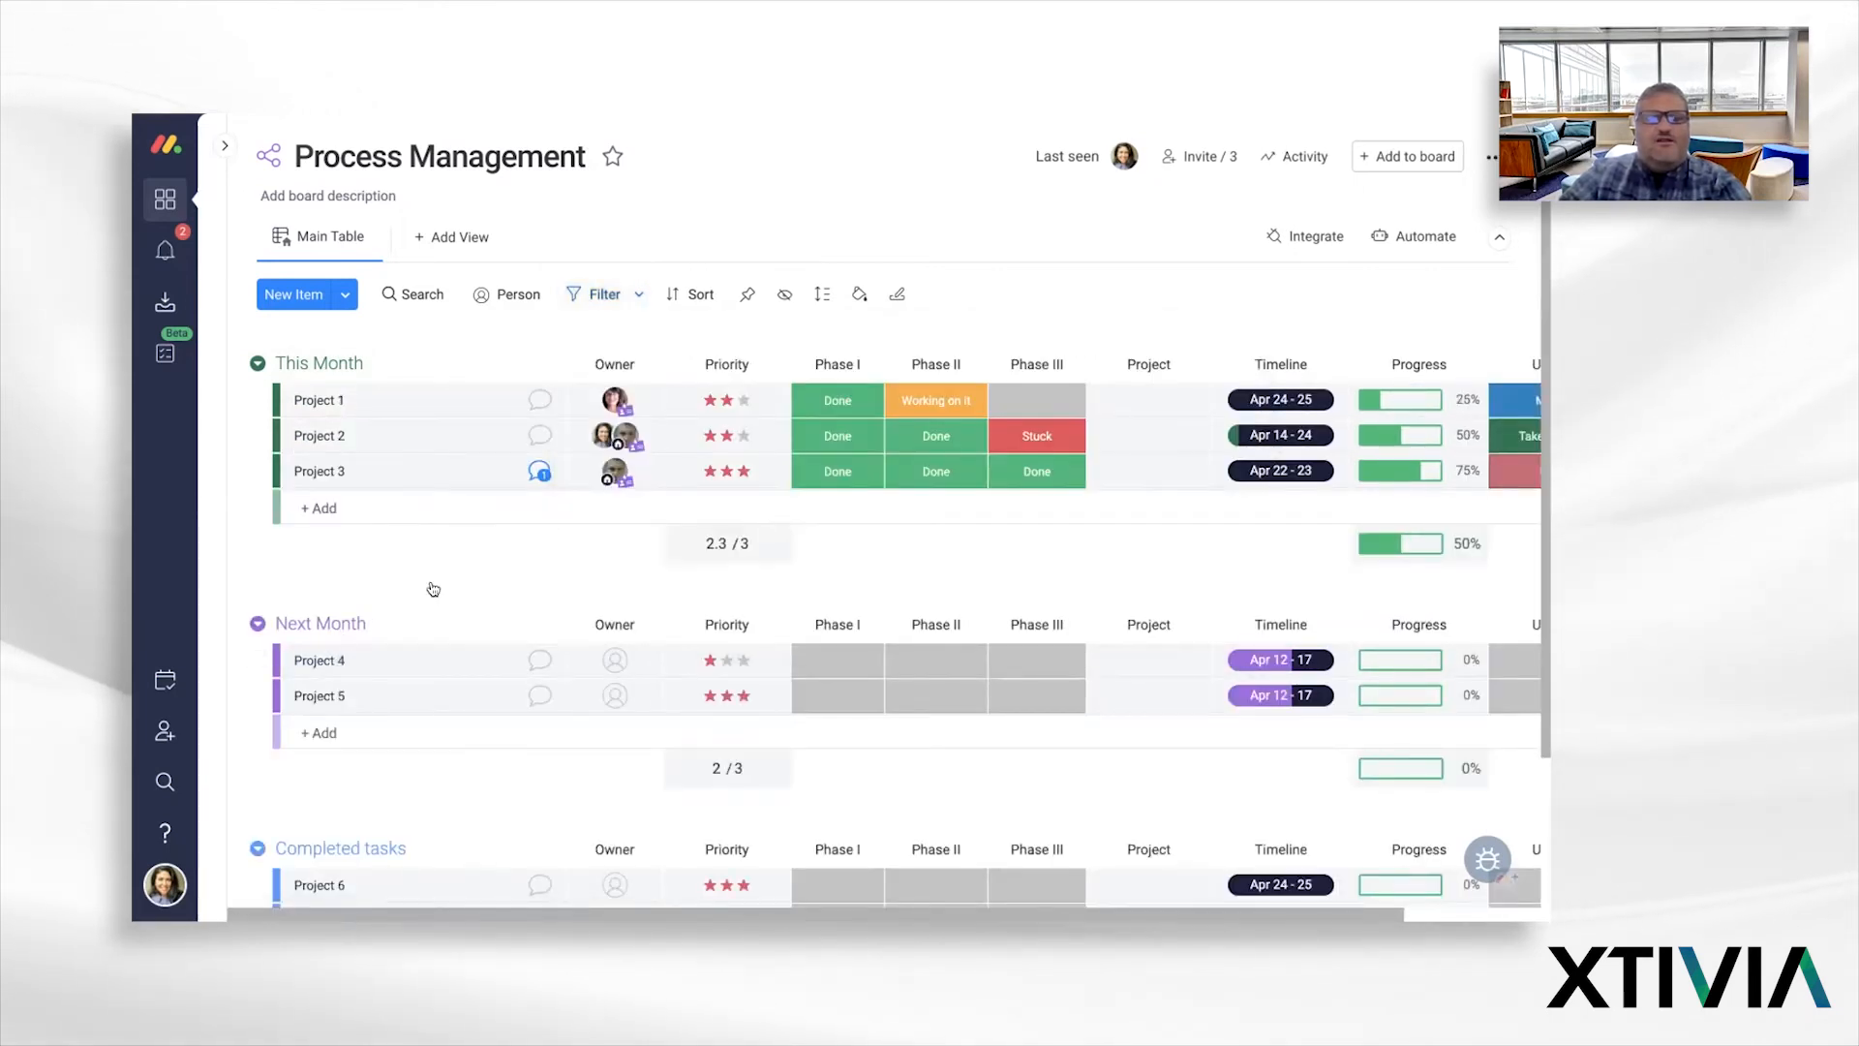
Step: Assign Project 1's owner to Project 4 and Project 3's owner to Project 5
left_click(602, 659)
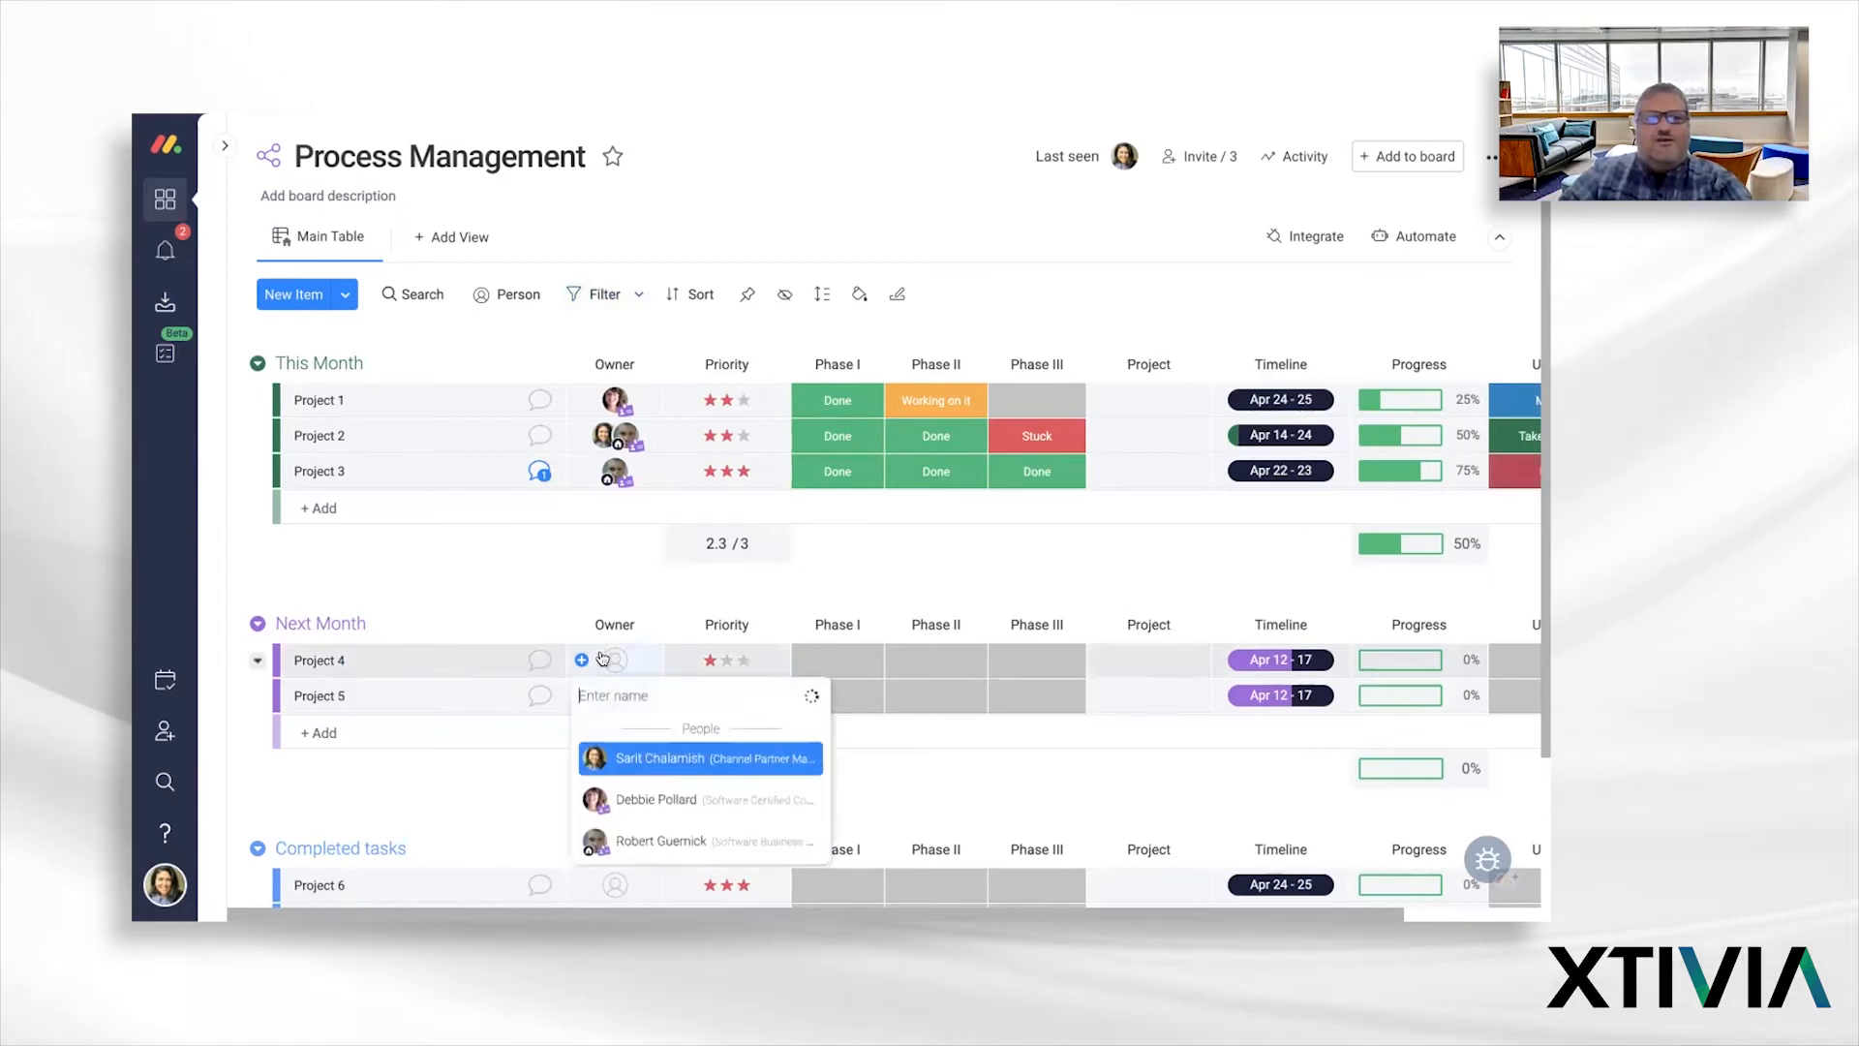
left_click(634, 778)
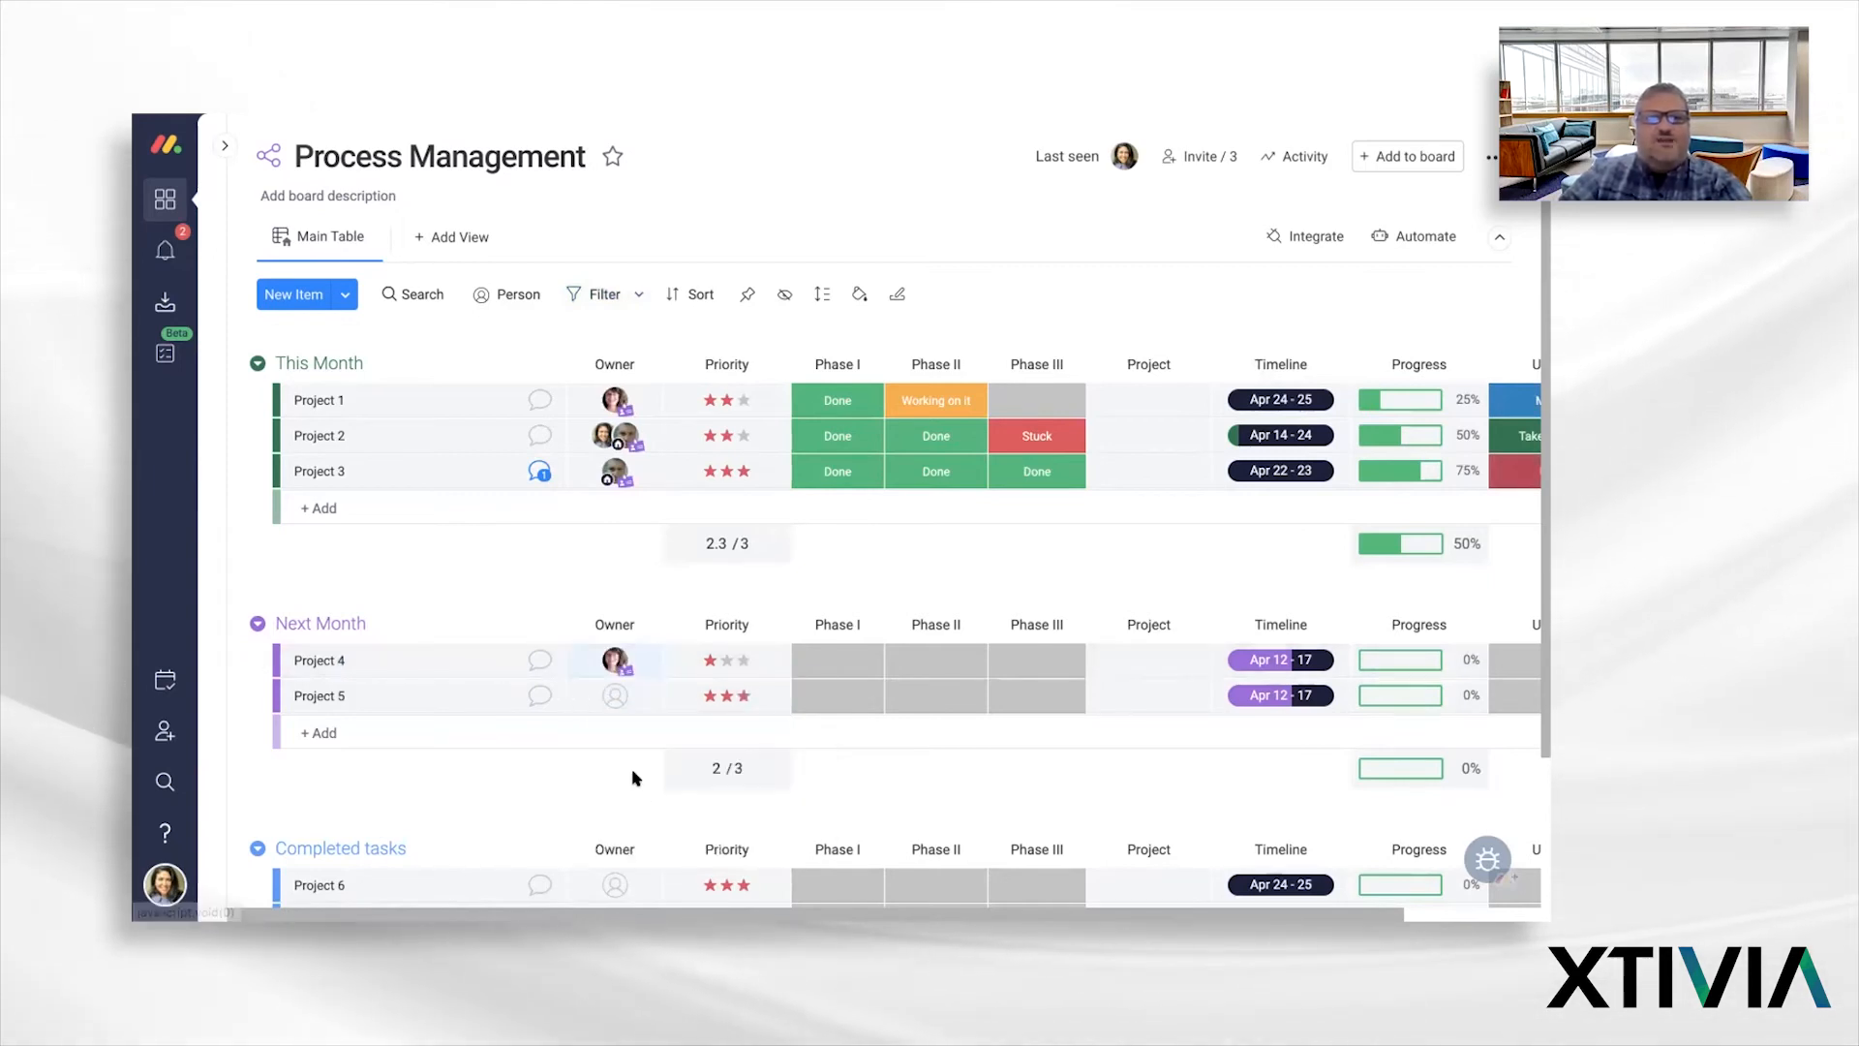
left_click(617, 695)
left_click(648, 883)
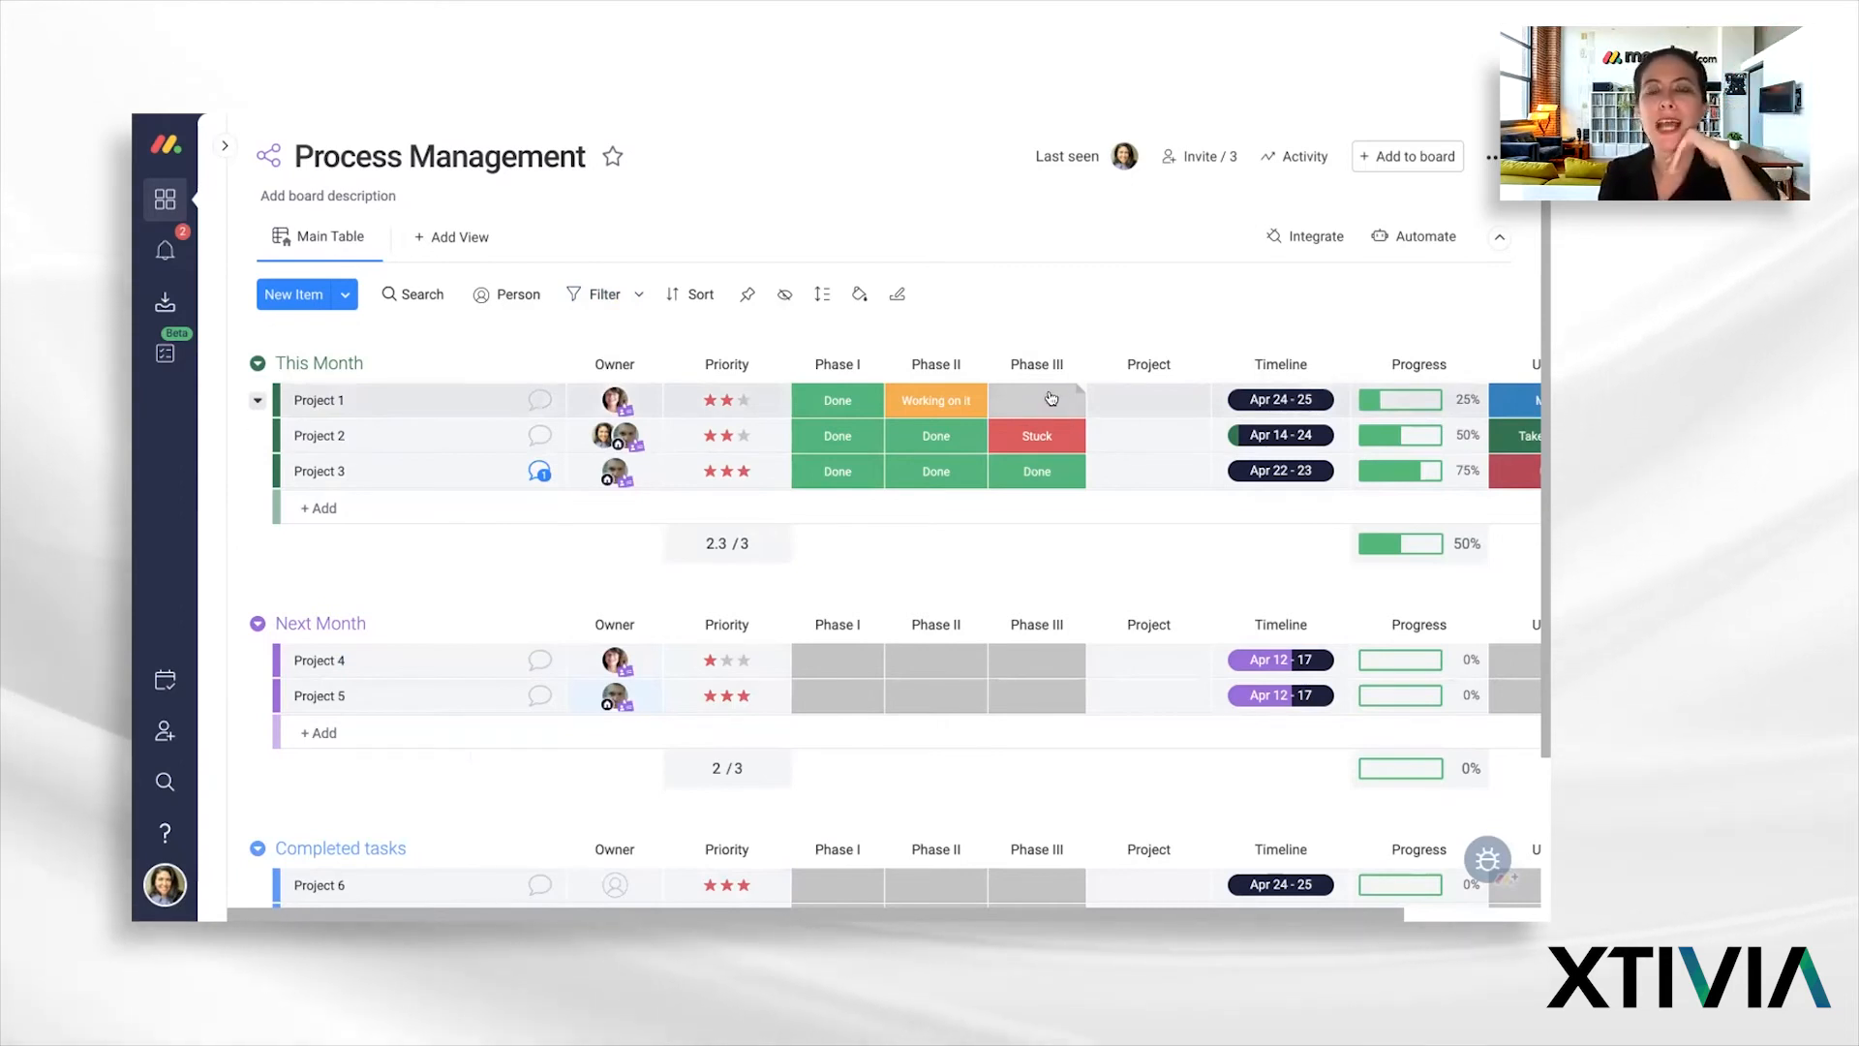
Step: Start a notification automation from the template "When a status changes to something, notify someone" and choose Phase III as its status column
left_click(1425, 242)
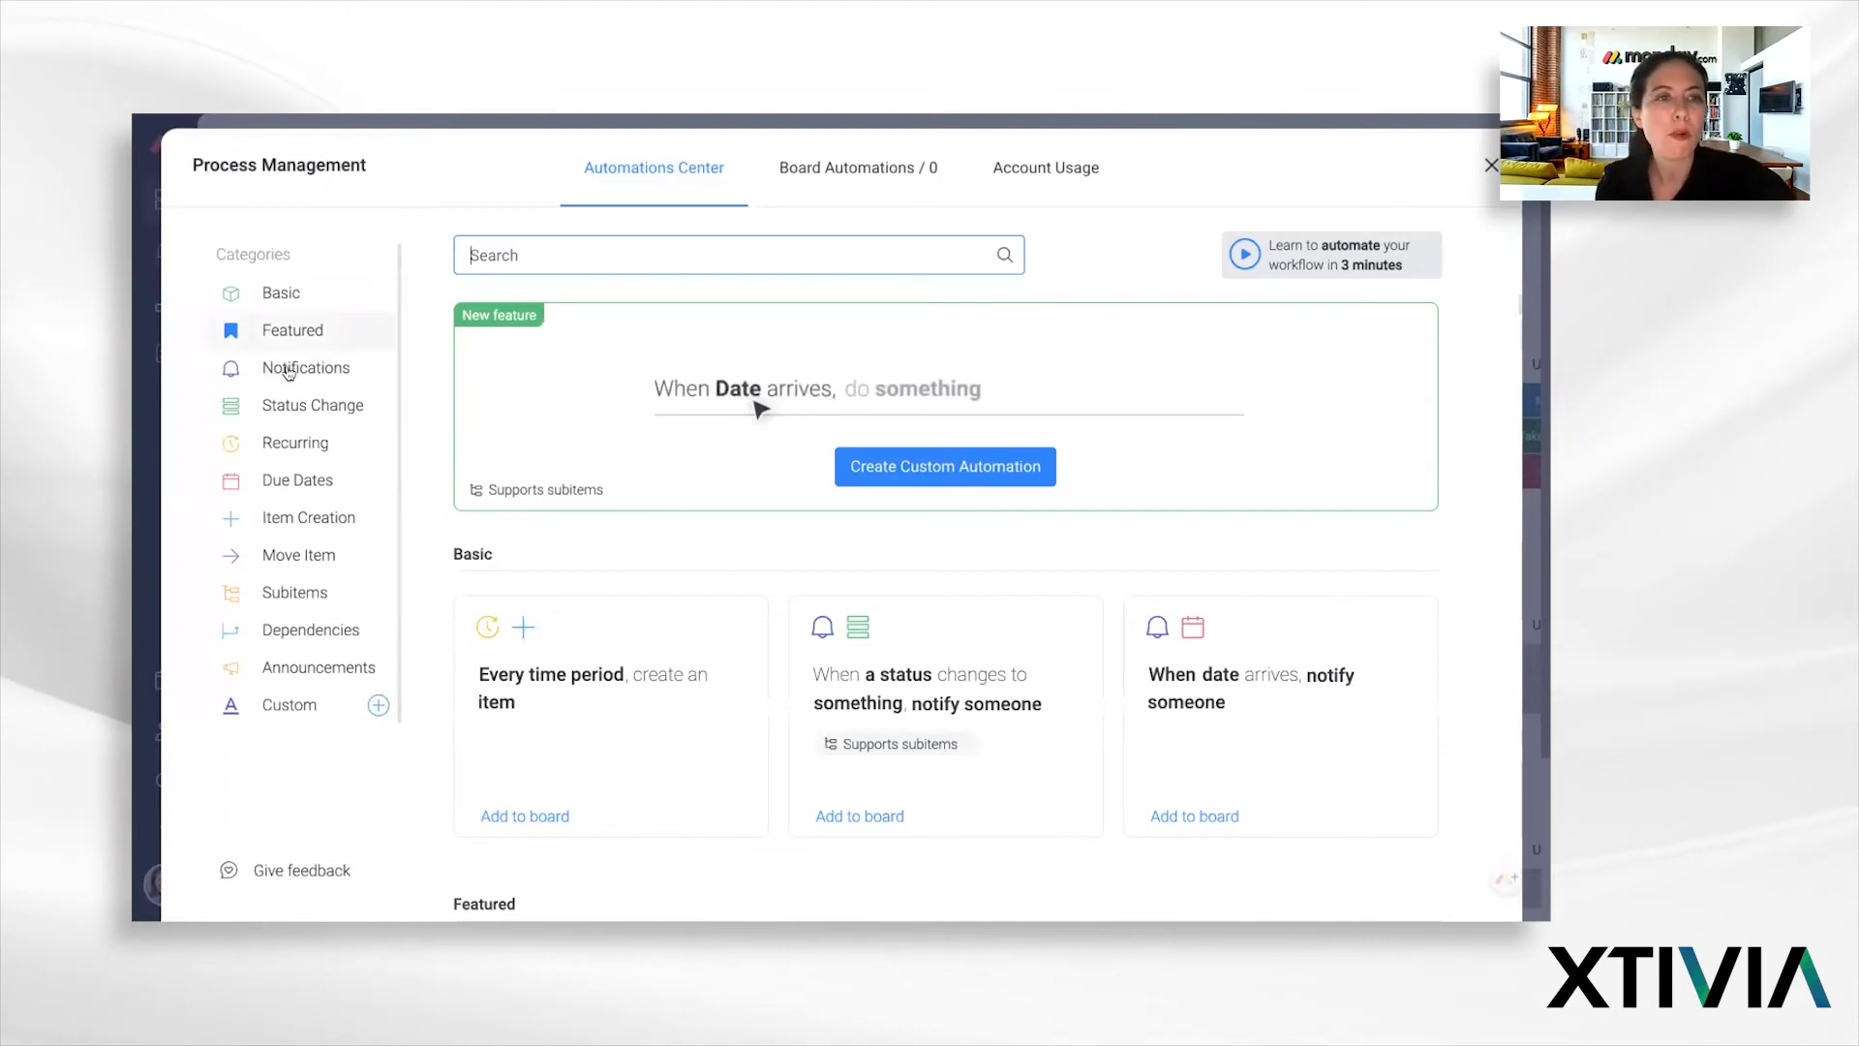
left_click(300, 369)
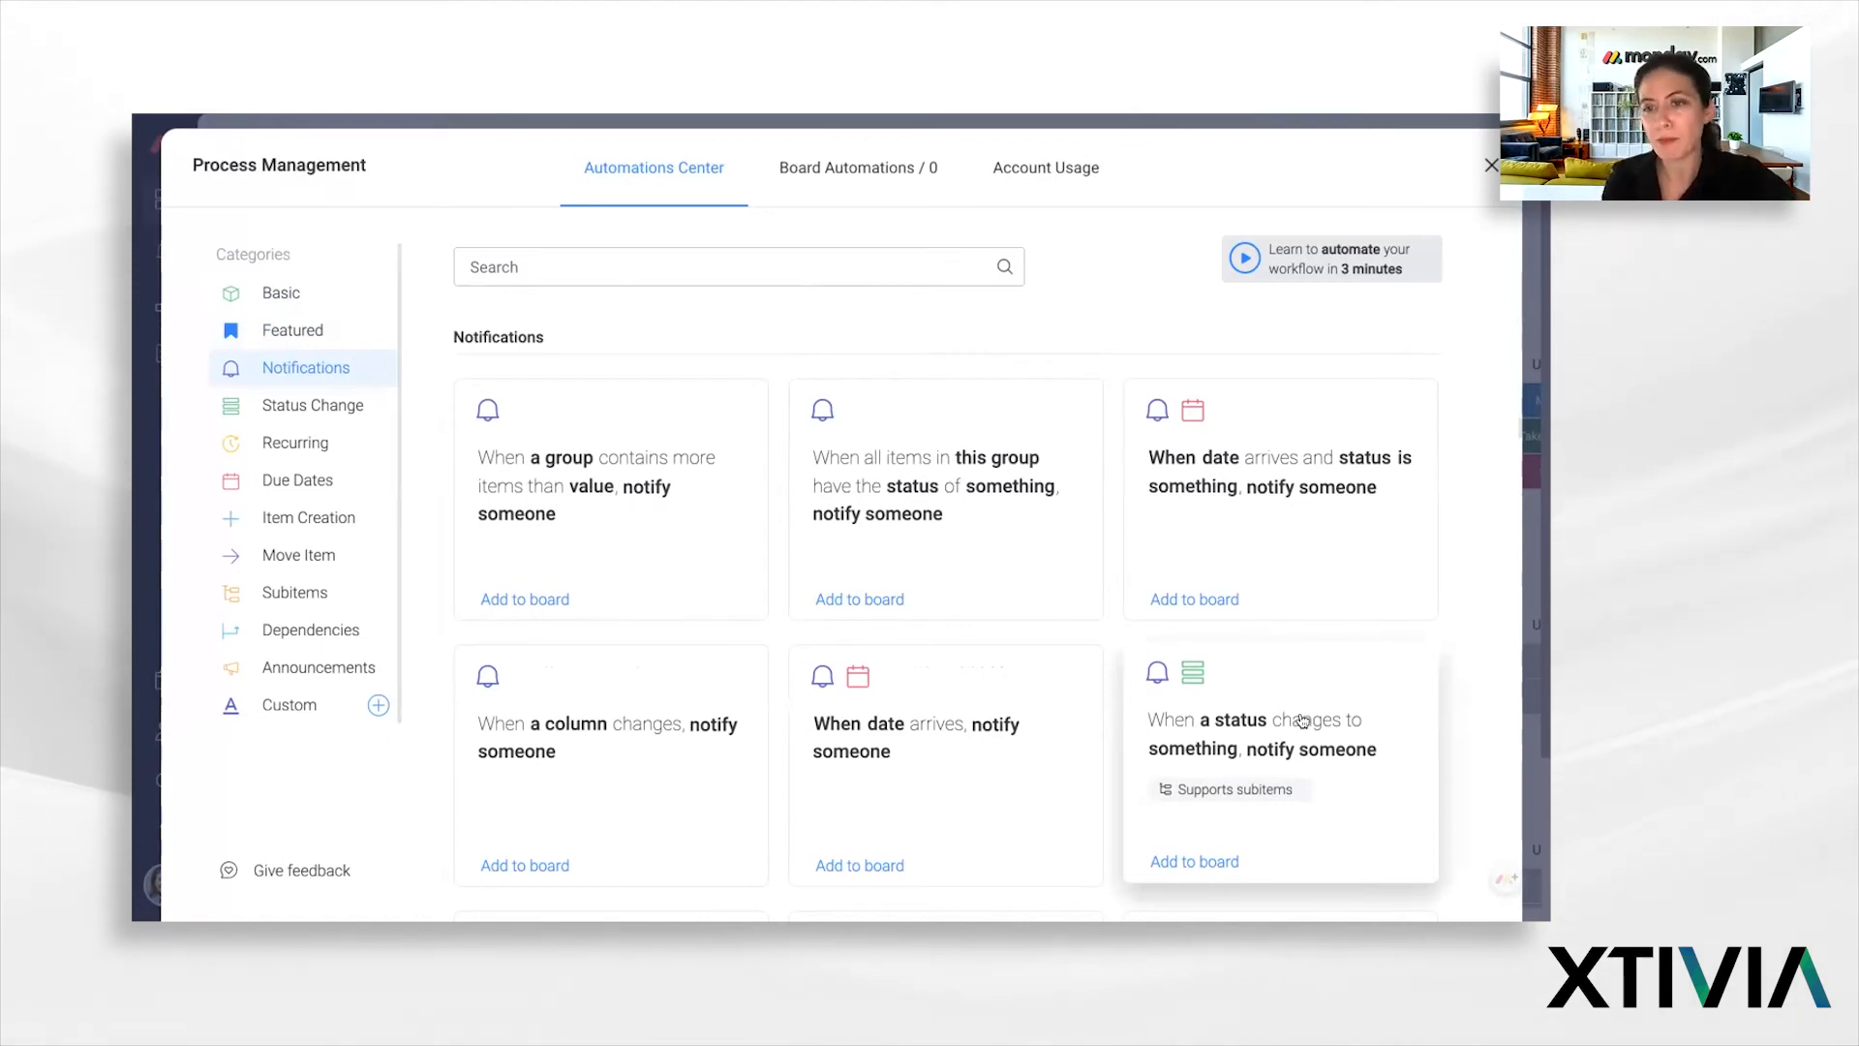
left_click(1302, 720)
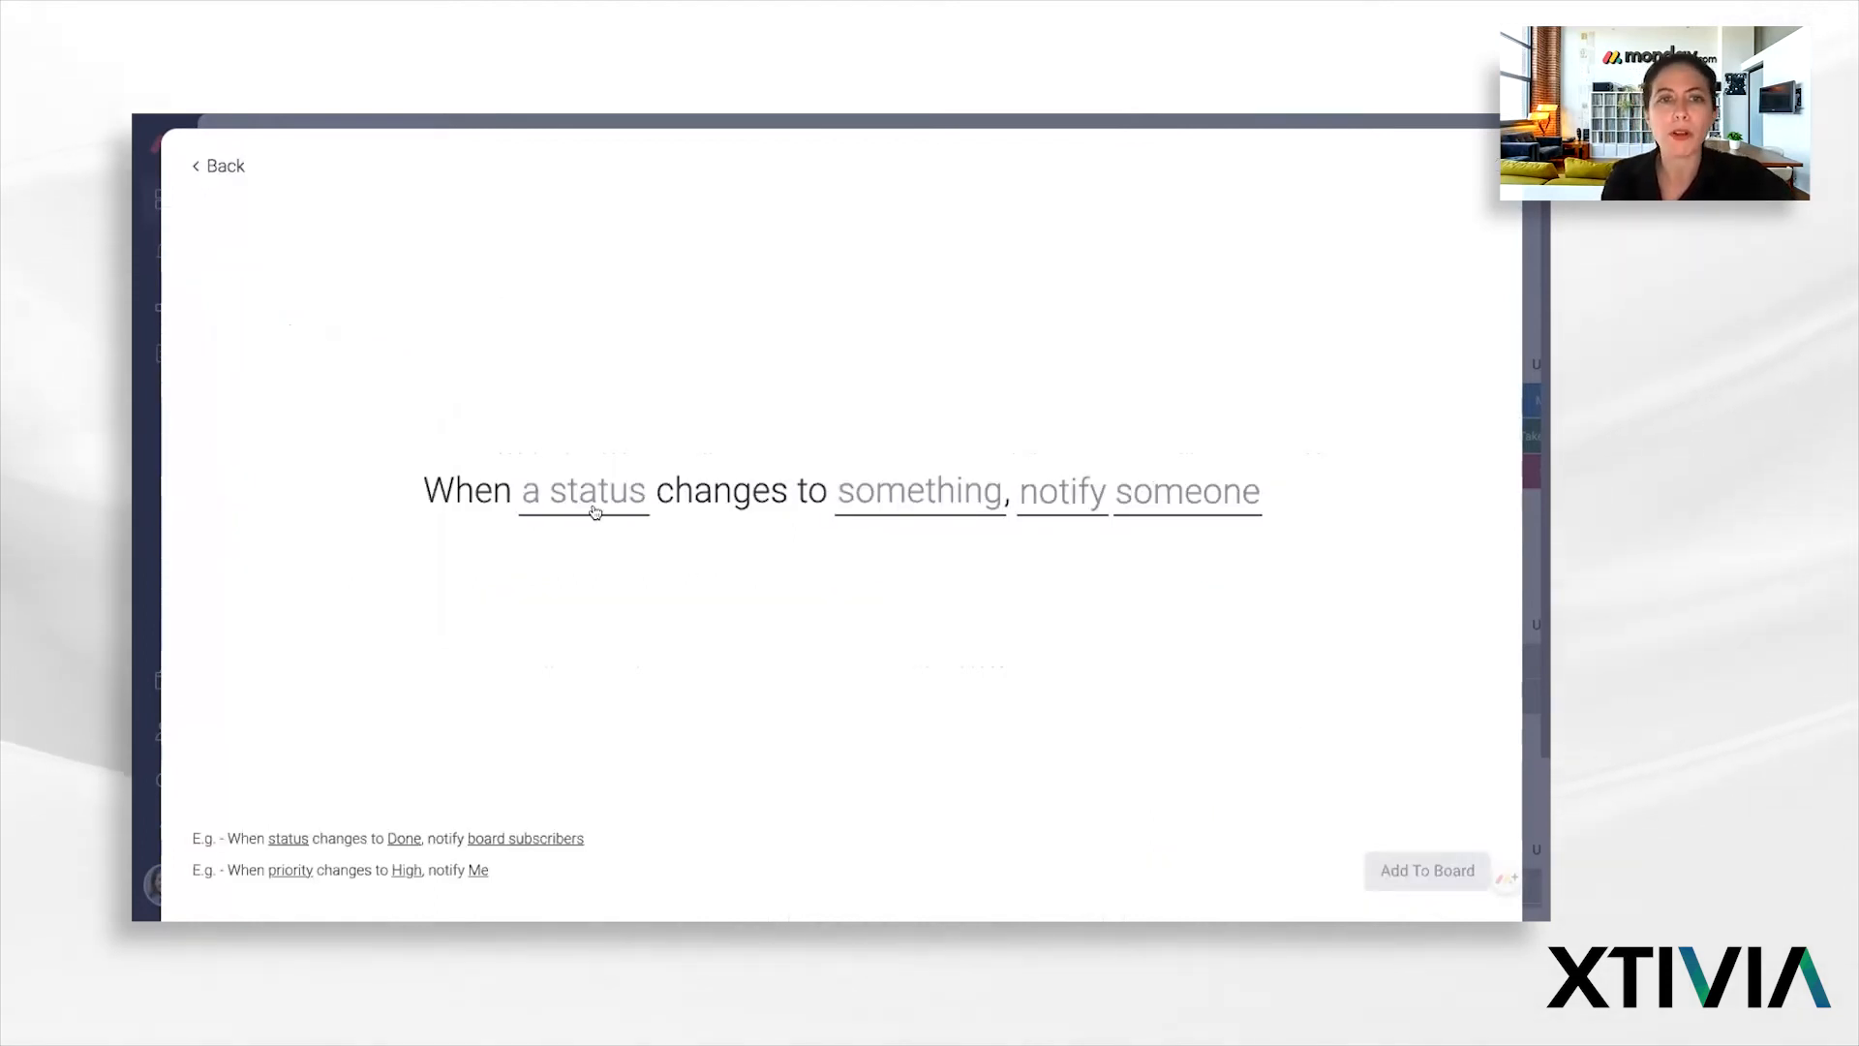
left_click(594, 513)
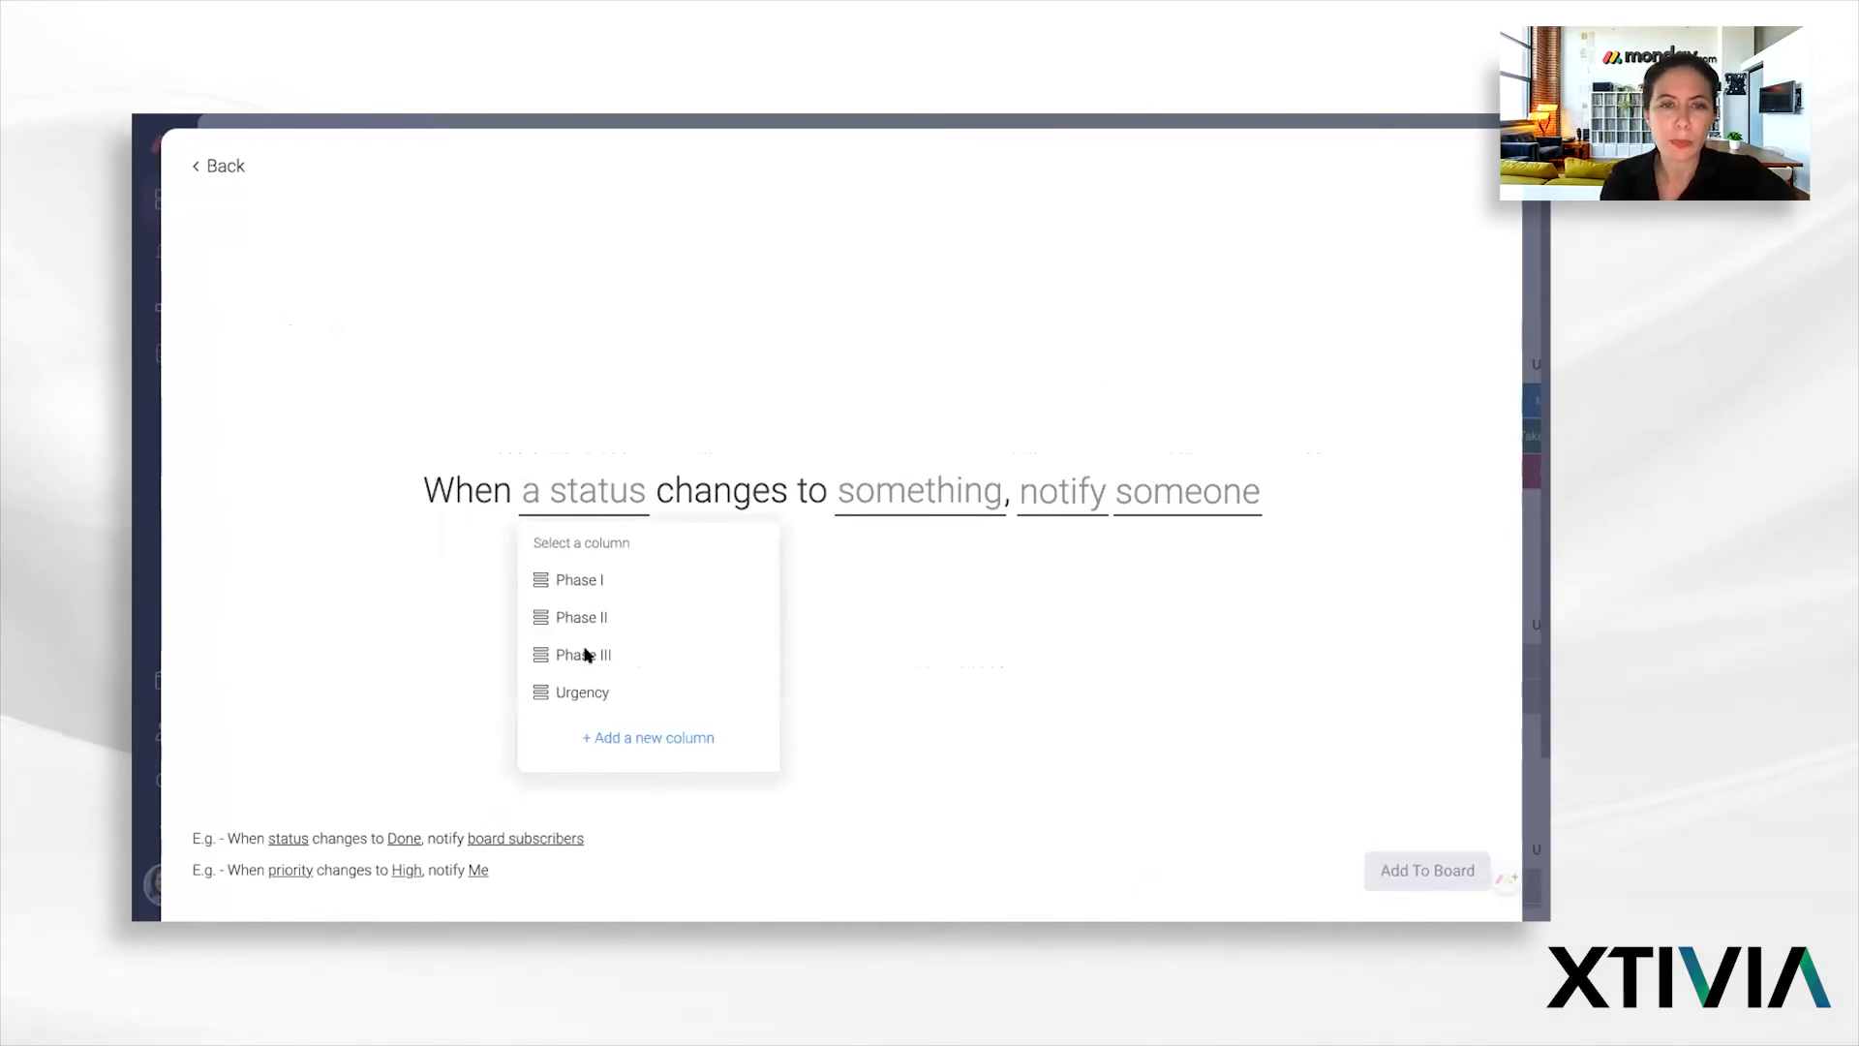
left_click(587, 656)
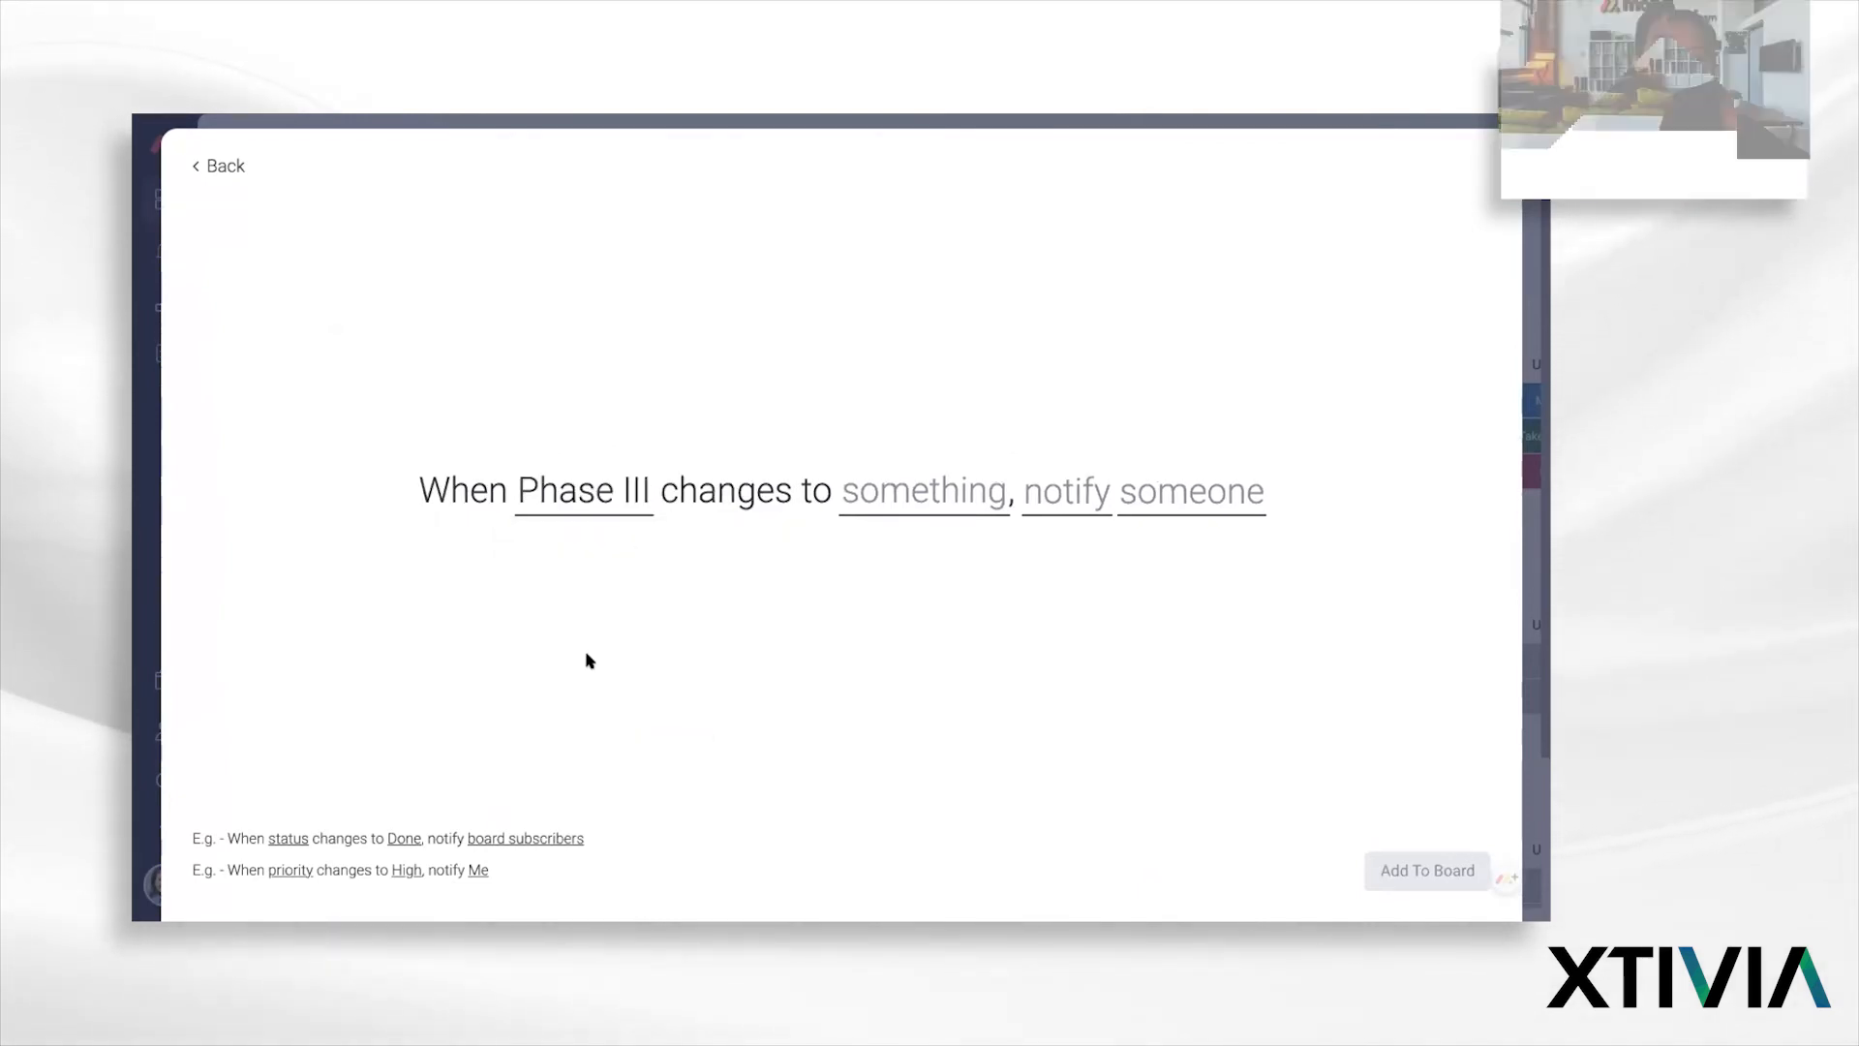